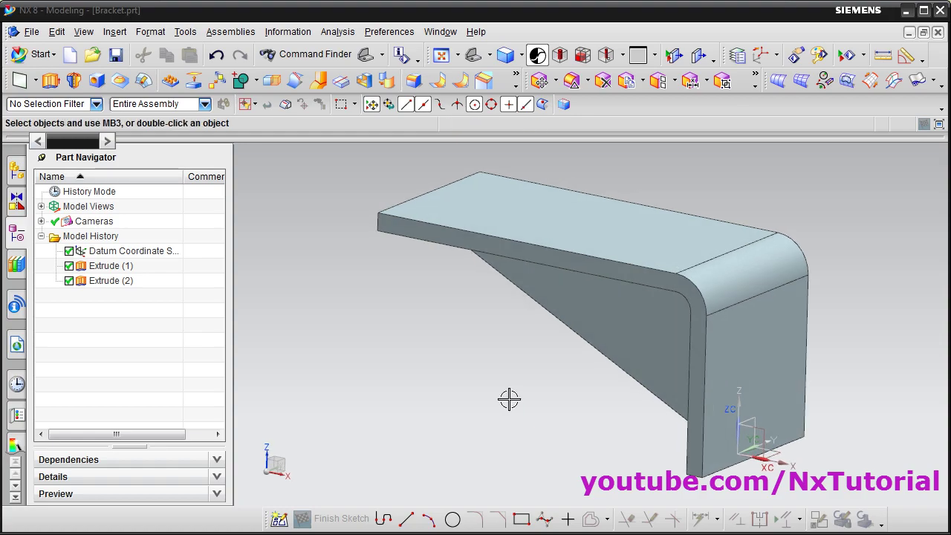
# - Examine the parameters, section profile and sketch dimensions of the Extrude (1) feature from several angles, leaving them as they are
pyautogui.rightClick(107, 267)
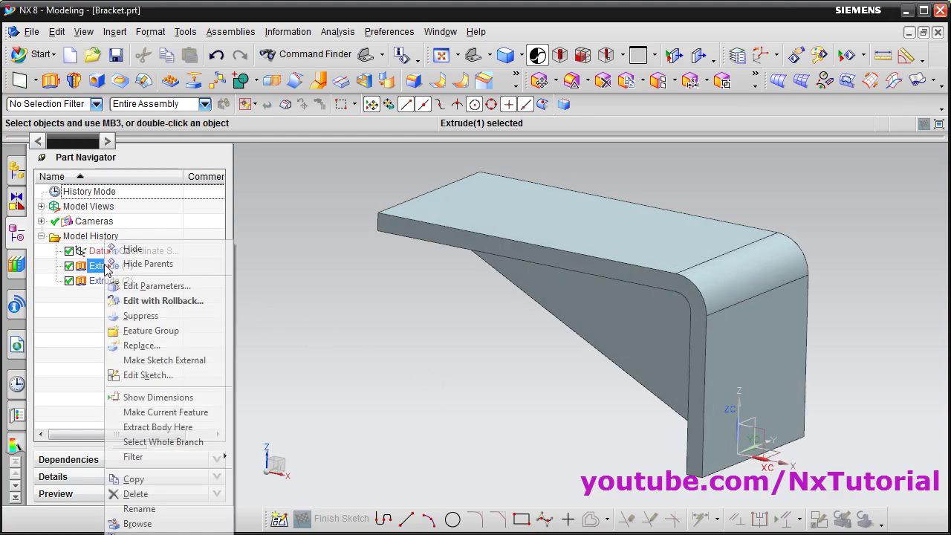
pyautogui.click(157, 287)
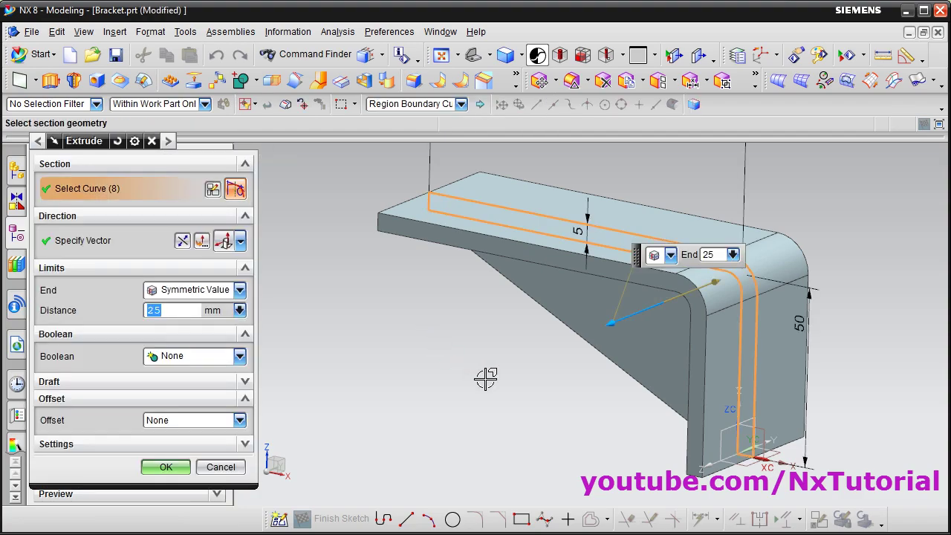
pyautogui.moveTo(490, 378); pyautogui.dragTo(522, 369, button='middle')
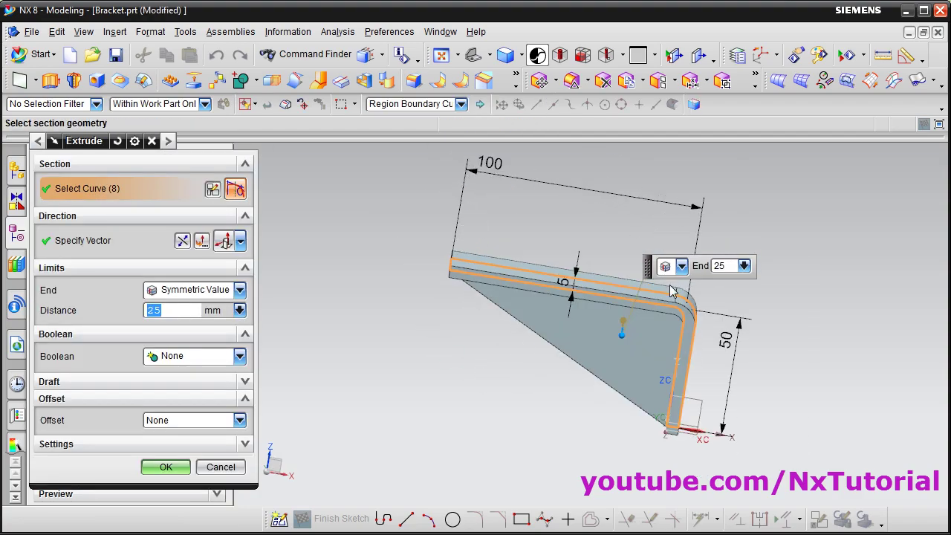
pyautogui.moveTo(777, 394); pyautogui.dragTo(755, 342, button='middle')
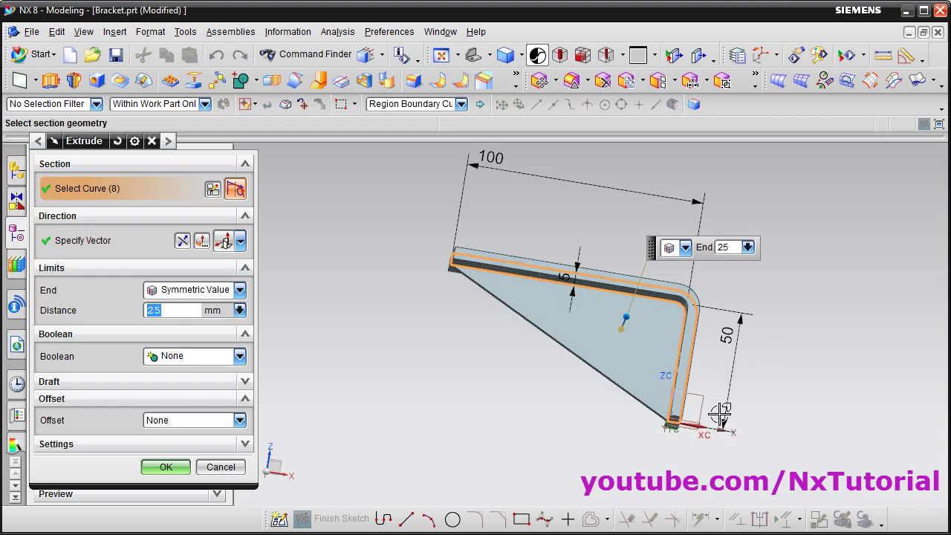
pyautogui.moveTo(526, 339); pyautogui.dragTo(518, 348, button='middle')
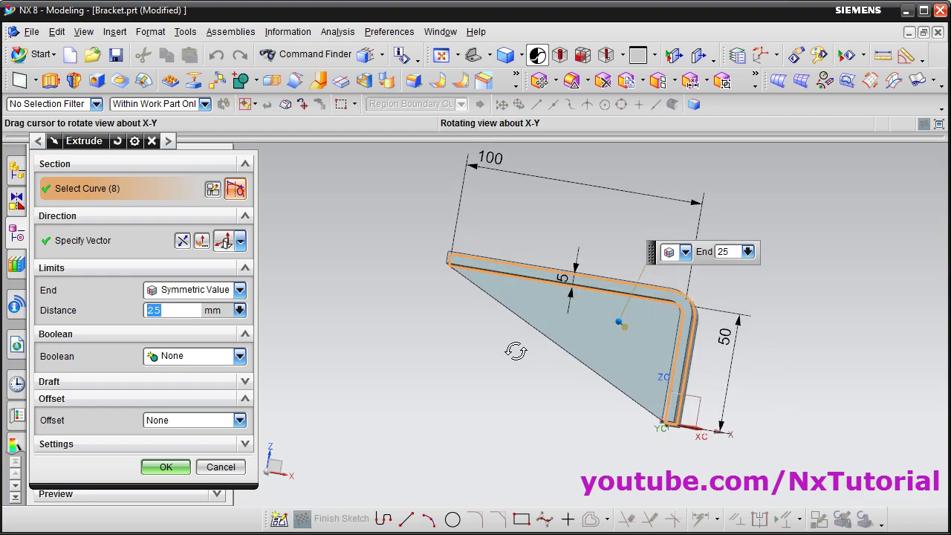
pyautogui.moveTo(586, 369); pyautogui.dragTo(691, 327, button='middle')
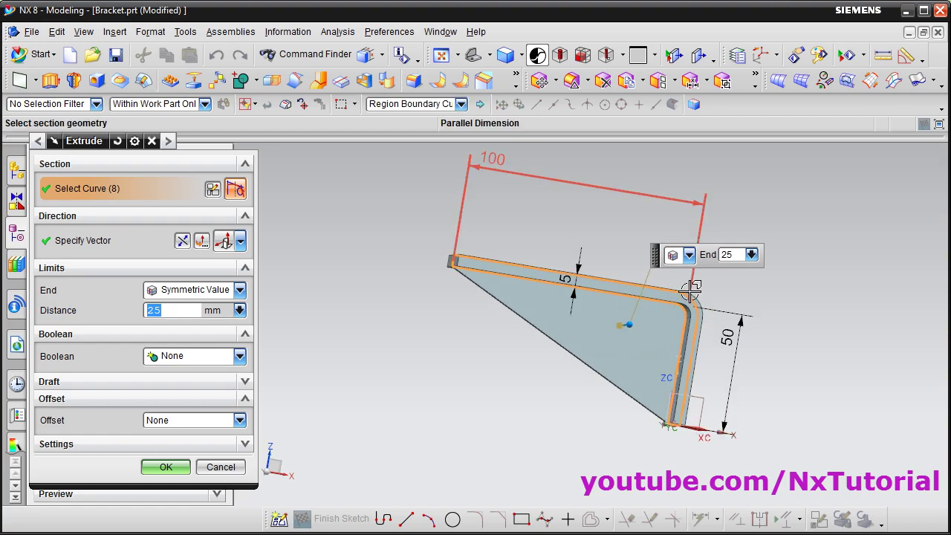
pyautogui.moveTo(526, 375); pyautogui.dragTo(605, 387, button='middle')
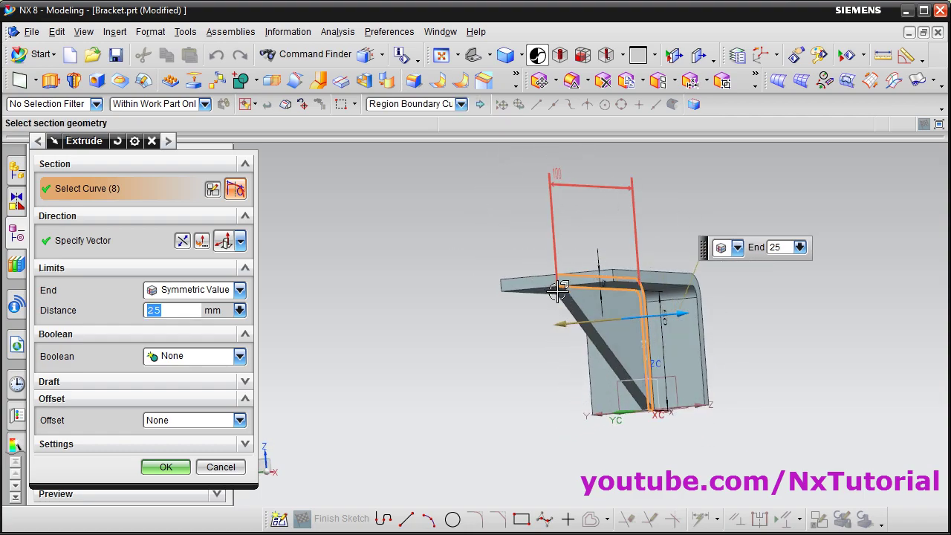
pyautogui.moveTo(499, 392); pyautogui.dragTo(635, 355, button='middle')
pyautogui.moveTo(811, 390); pyautogui.dragTo(775, 413, button='middle')
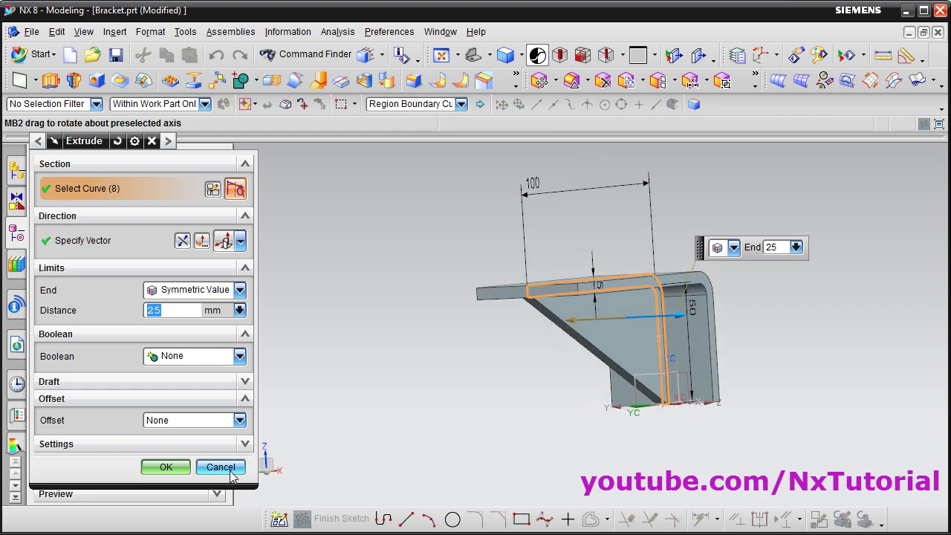
pyautogui.middleClick(239, 476)
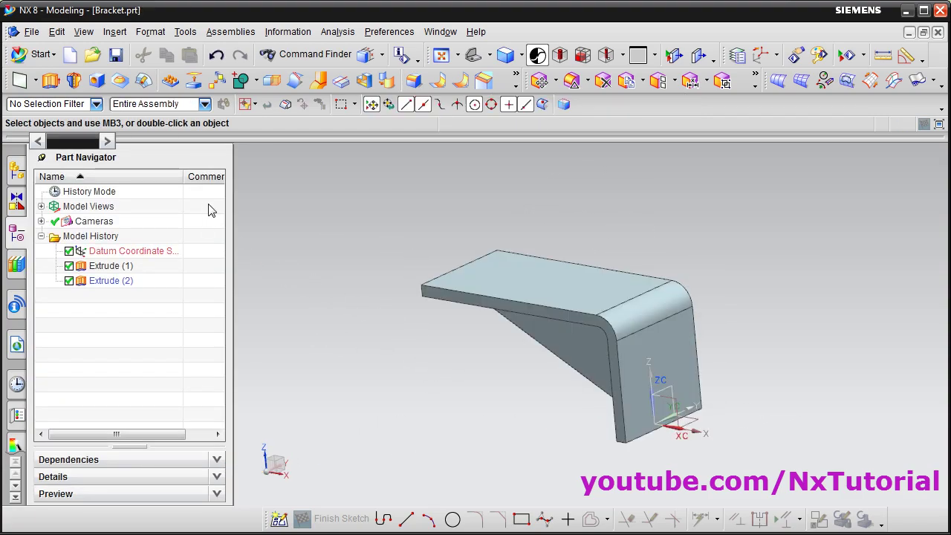
# - Switch the bracket part to the Advanced Simulation application and check the available roles before returning to the Simulation Navigator
pyautogui.click(53, 58)
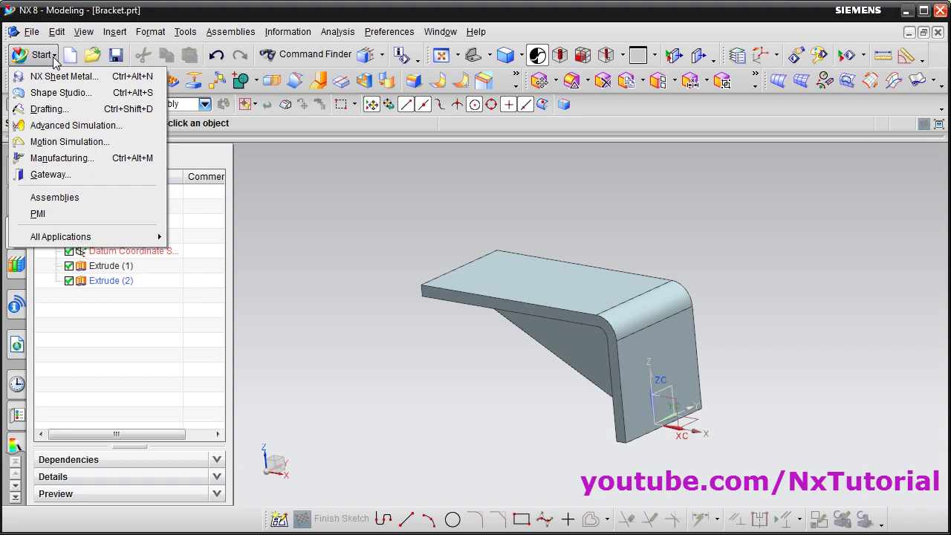
pyautogui.click(74, 126)
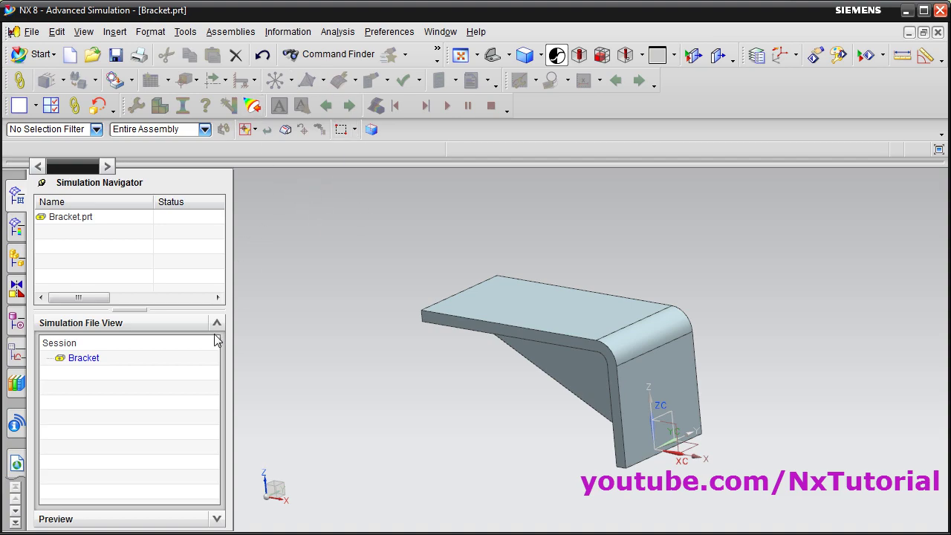
pyautogui.click(16, 522)
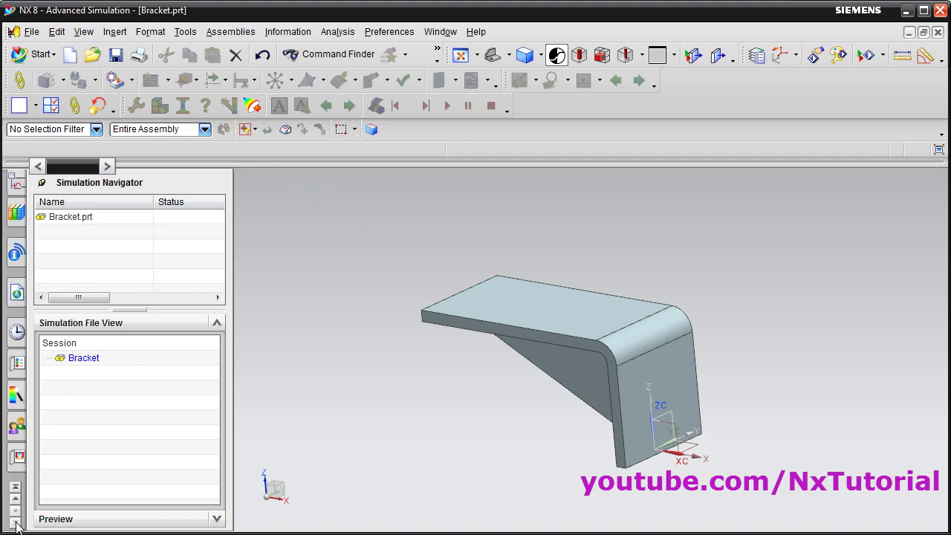
pyautogui.click(17, 424)
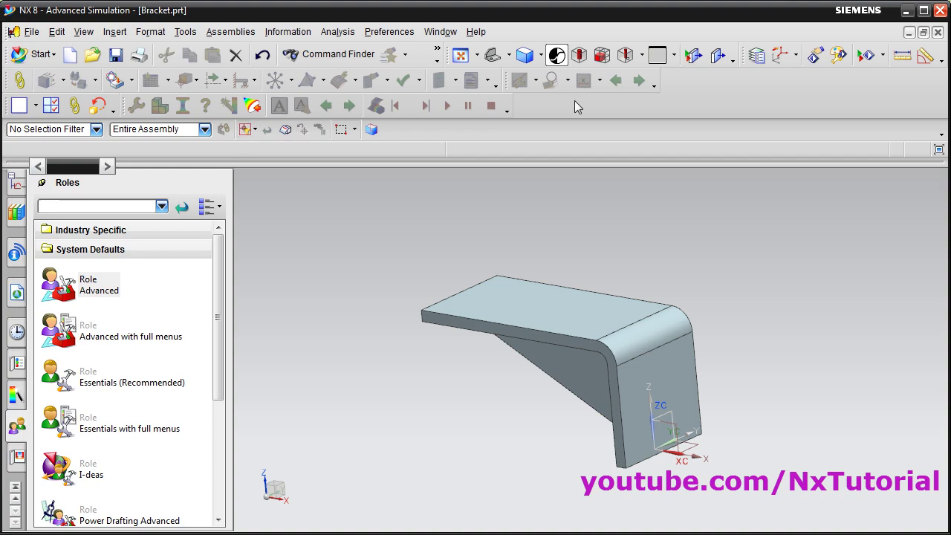
pyautogui.click(15, 487)
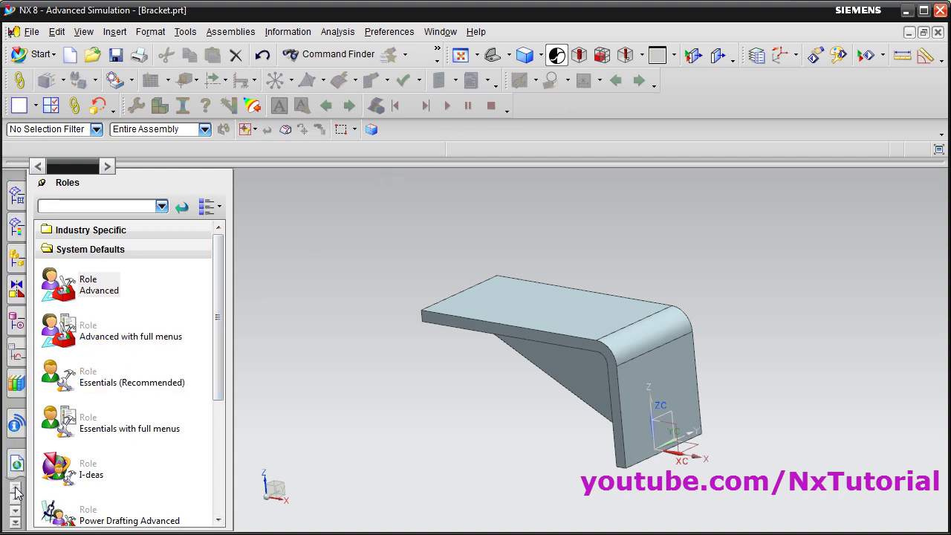
pyautogui.click(16, 199)
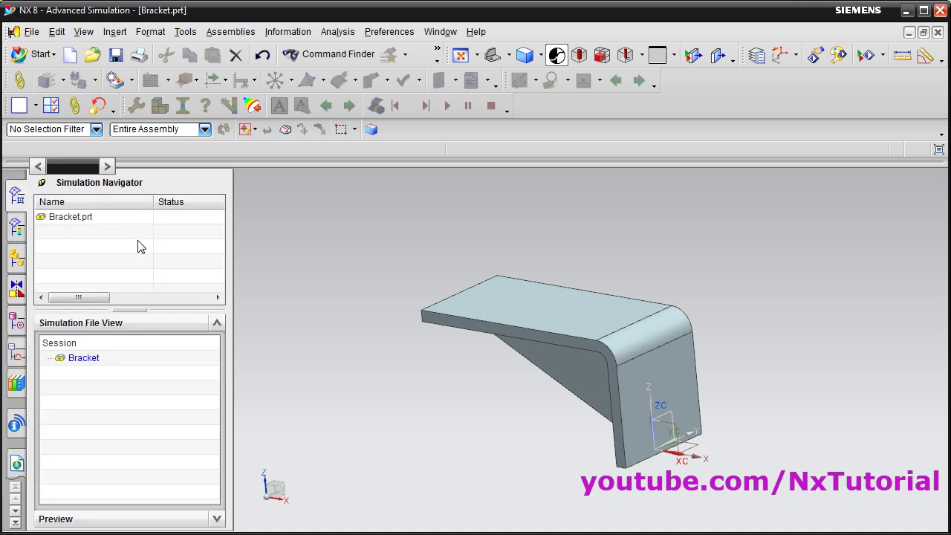
# - Create a new FEM and simulation for Bracket.prt with an idealized part, NX NASTRAN structural environment and a SESTATIC 101 - Single Constraint solution
pyautogui.rightClick(71, 221)
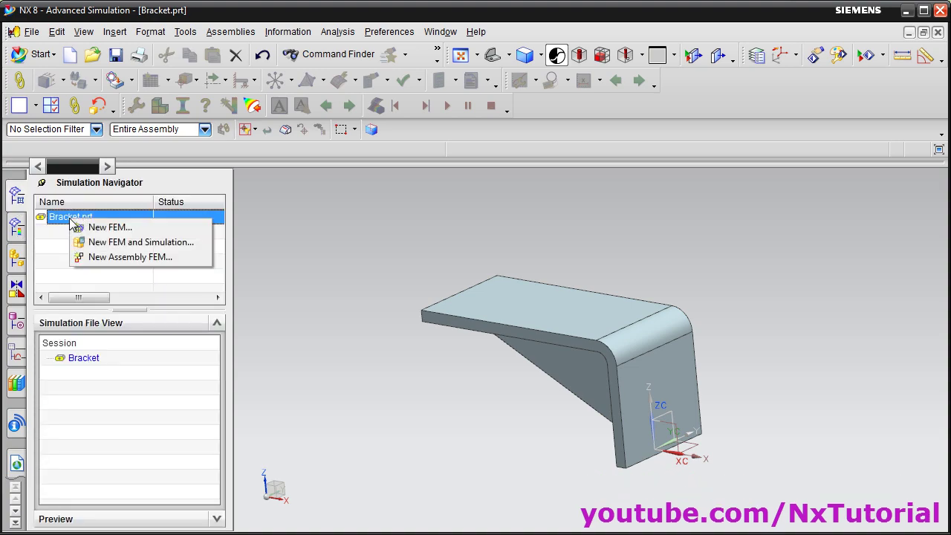
pyautogui.click(151, 244)
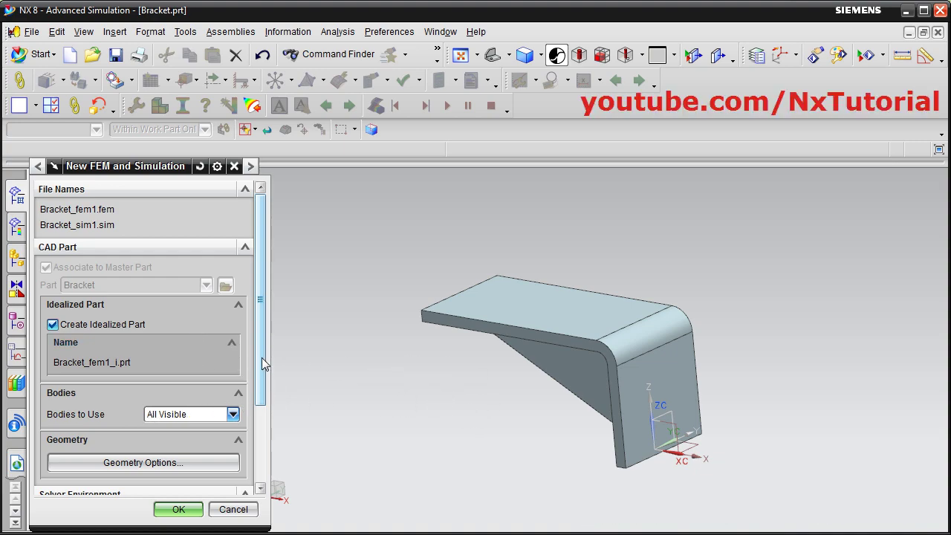
pyautogui.moveTo(260, 355); pyautogui.dragTo(251, 446)
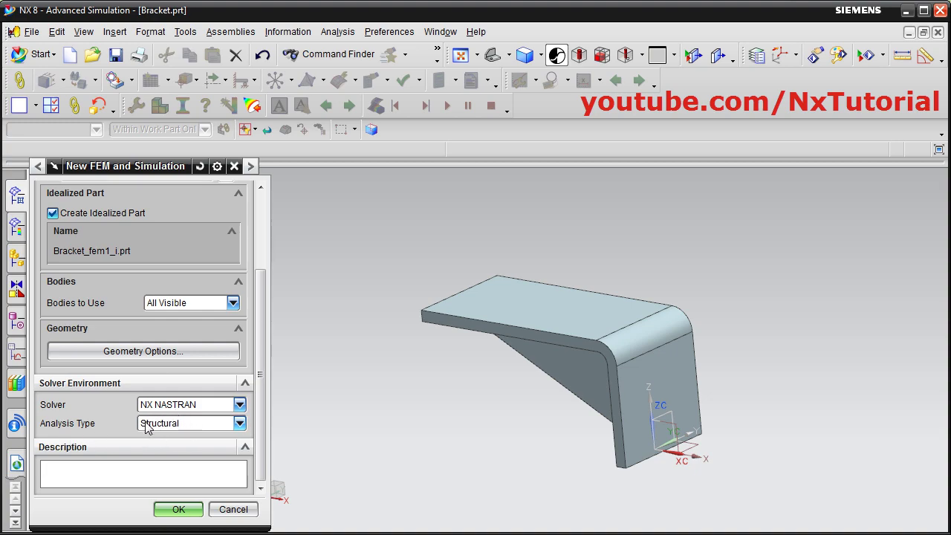
pyautogui.click(179, 509)
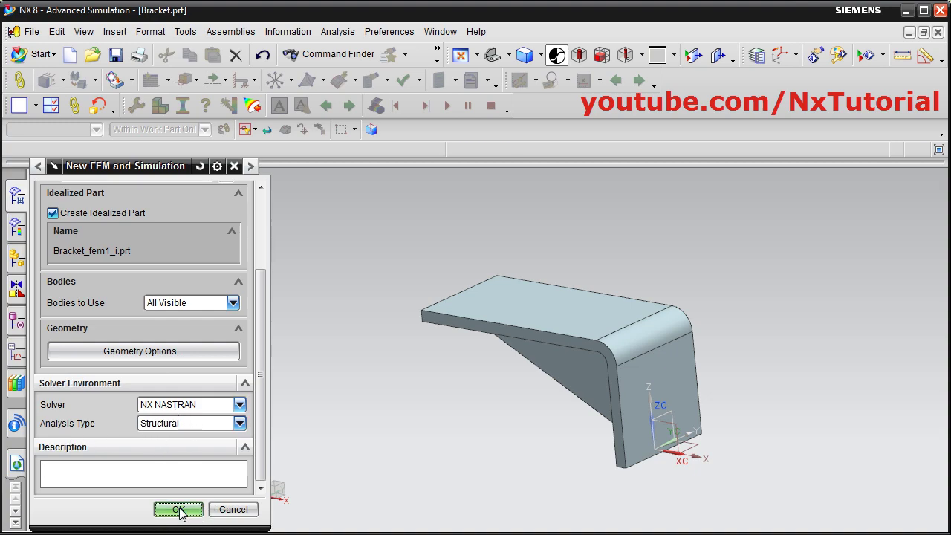
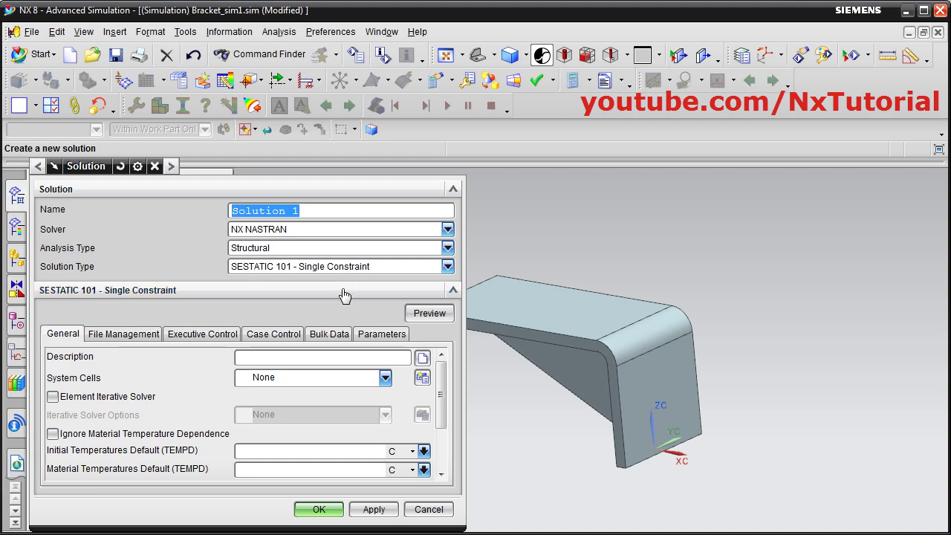
pyautogui.click(320, 509)
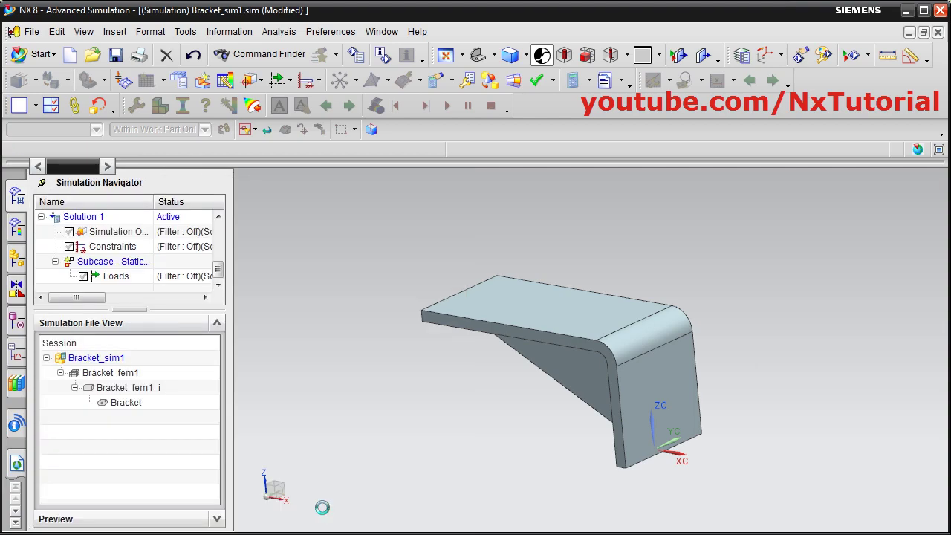
# - Review the open bracket files, the full simulation tree and the file hierarchy of Bracket_sim1
pyautogui.click(382, 32)
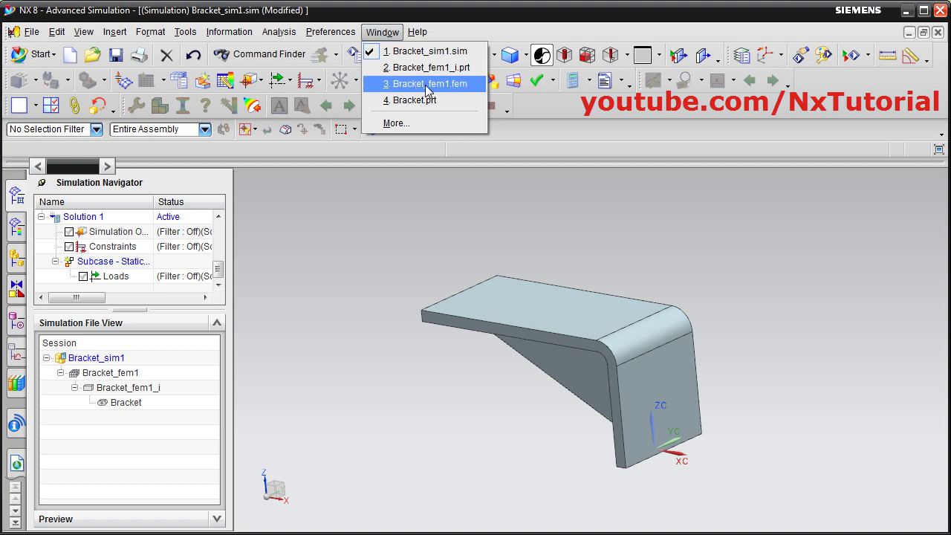
pyautogui.click(343, 254)
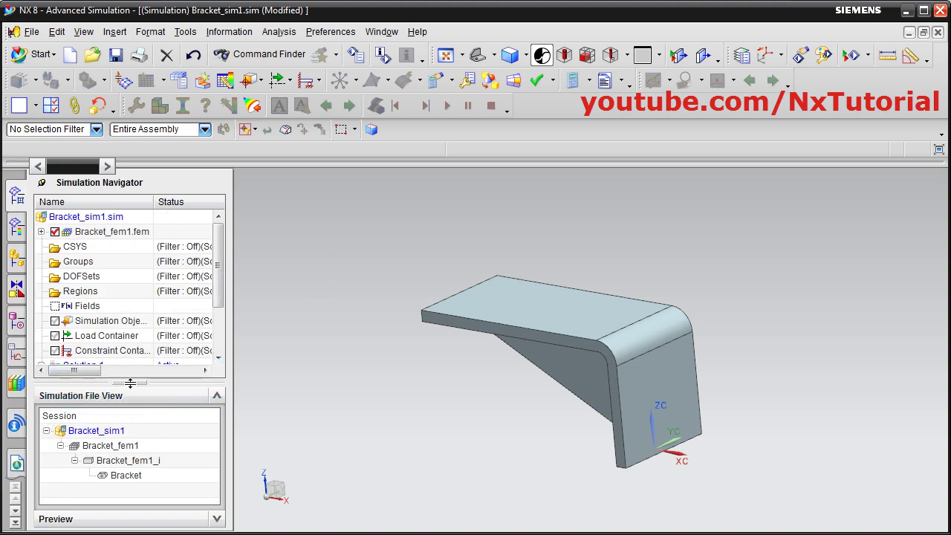
pyautogui.click(127, 383)
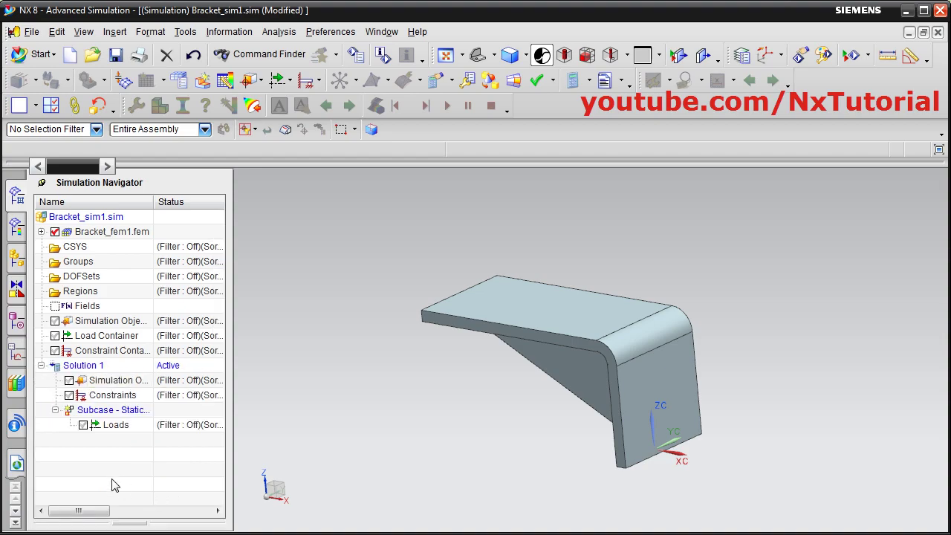
pyautogui.click(128, 524)
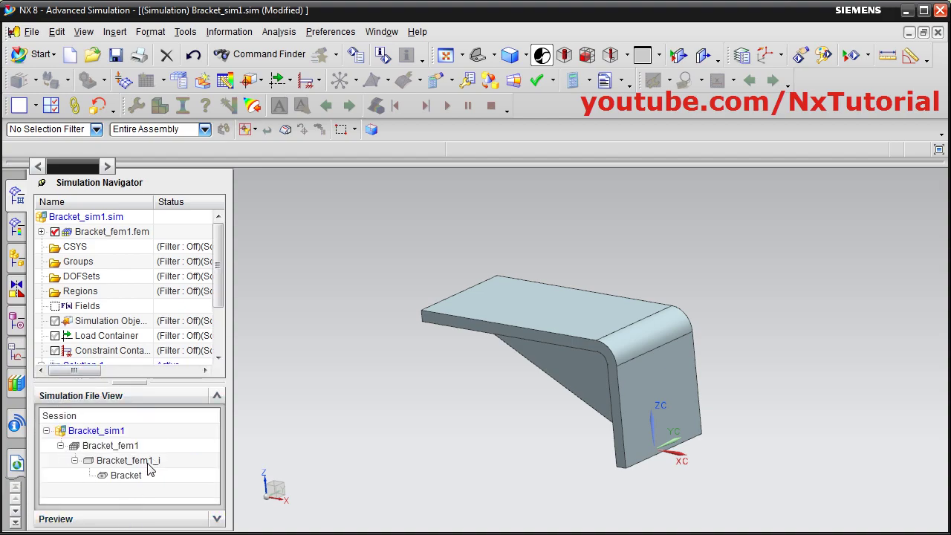
pyautogui.moveTo(486, 463); pyautogui.dragTo(612, 433, button='middle')
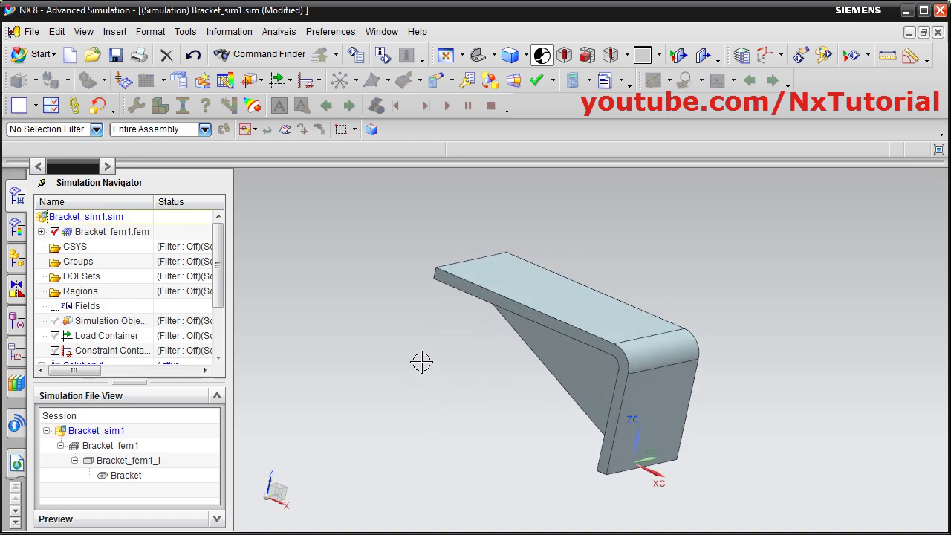
# - Make Bracket_fem1 the displayed part and select the bracket body for a 3D Tetrahedral Mesh
pyautogui.rightClick(115, 449)
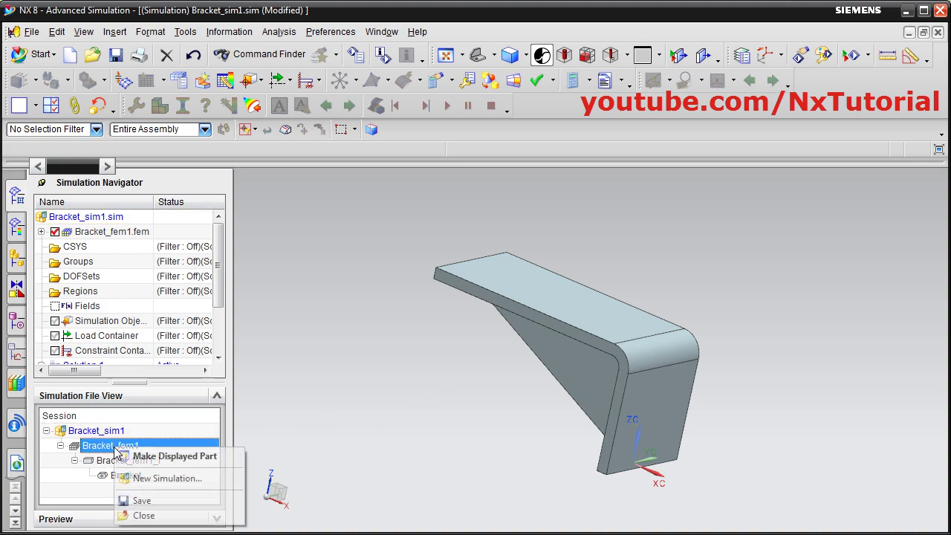
pyautogui.click(177, 459)
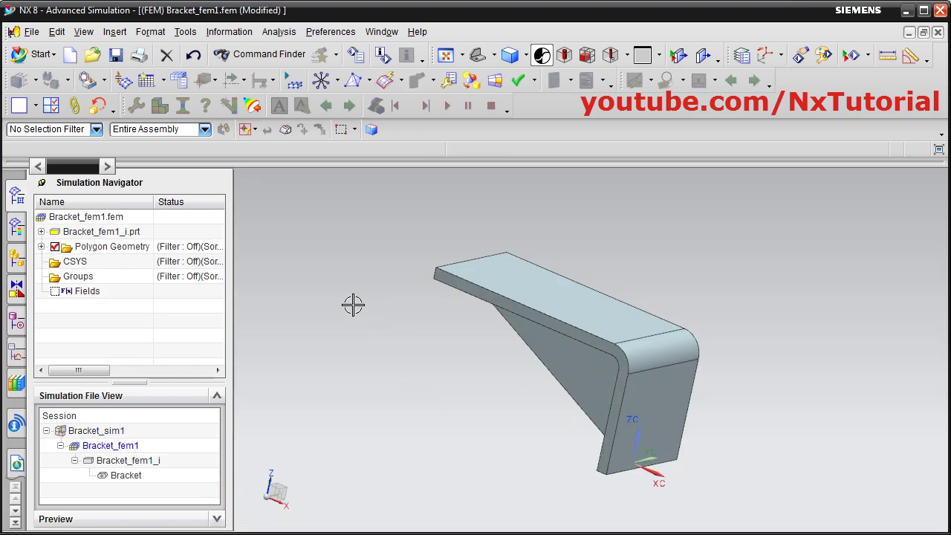
pyautogui.click(356, 87)
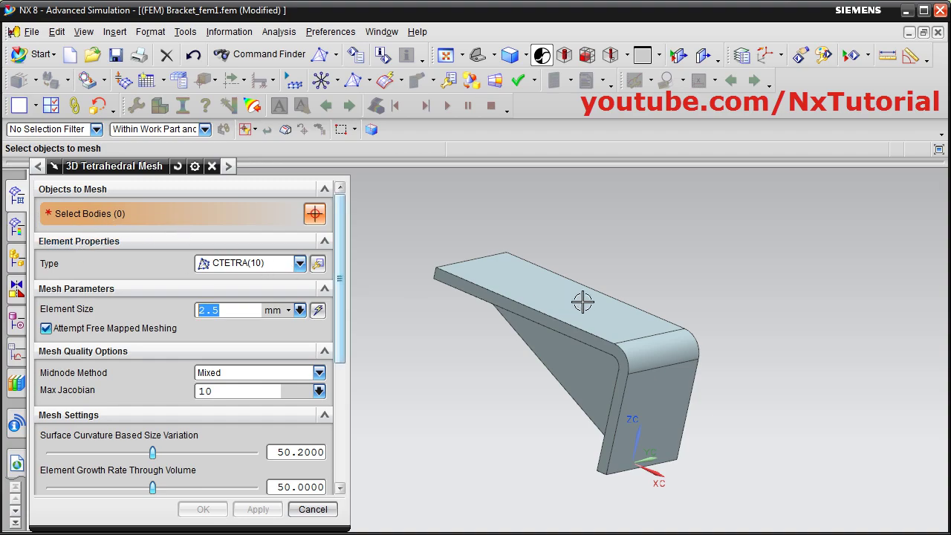
pyautogui.click(608, 384)
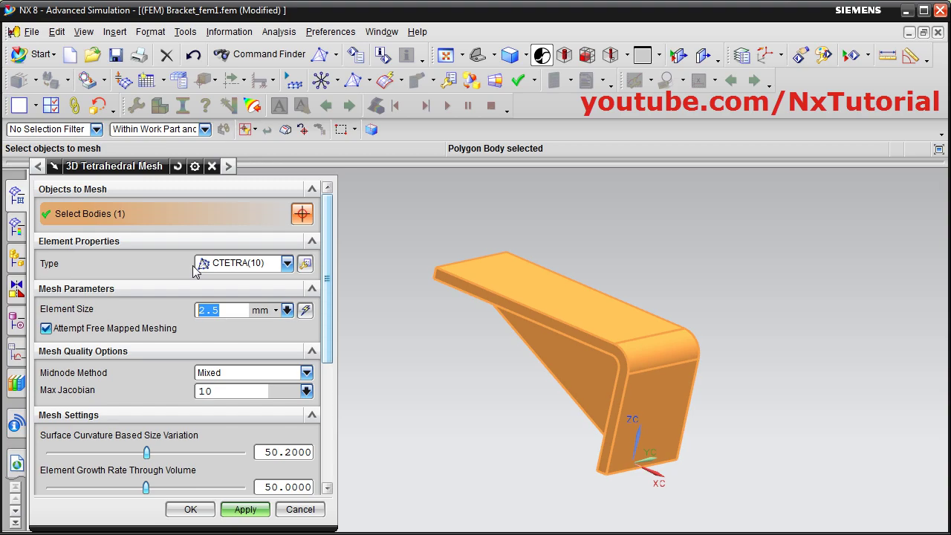
# - Consult the node diagrams in Tetrahedral.jpg in Windows Photo Viewer and choose CTETRA(10) as the mesh element type
pyautogui.click(288, 264)
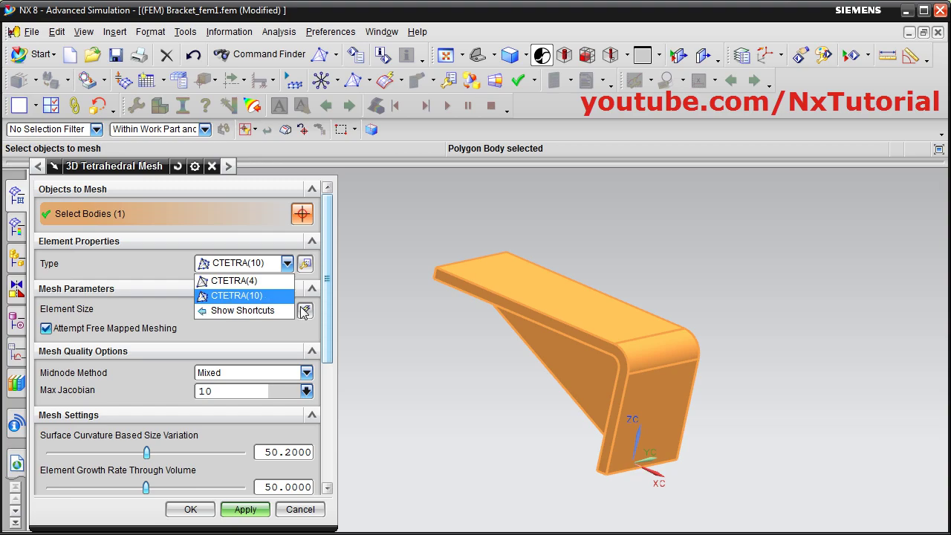
pyautogui.hotkey('alt', 'Tab')
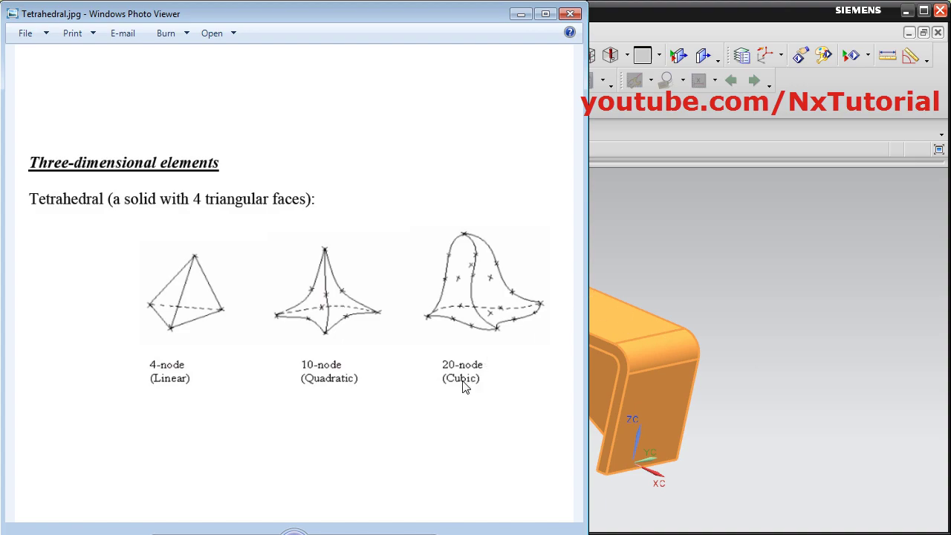
pyautogui.click(570, 15)
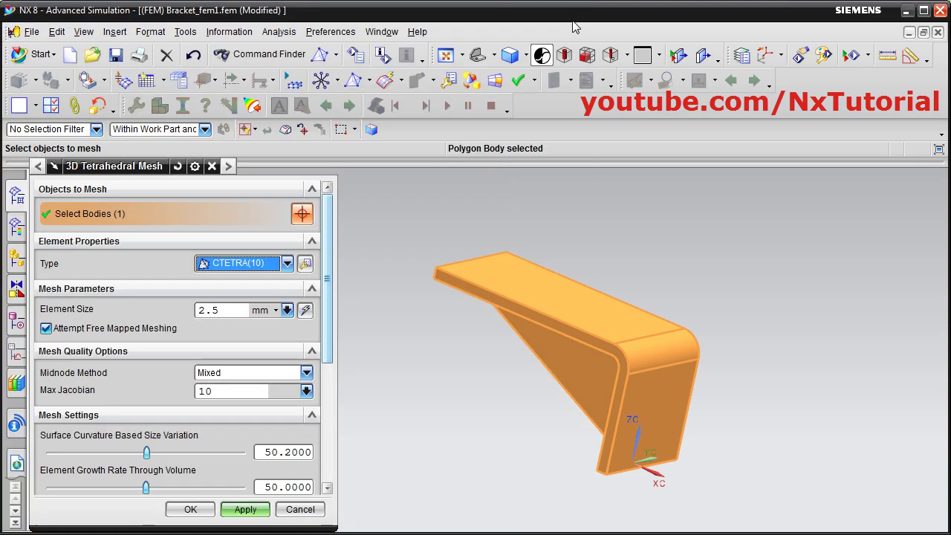
pyautogui.click(286, 263)
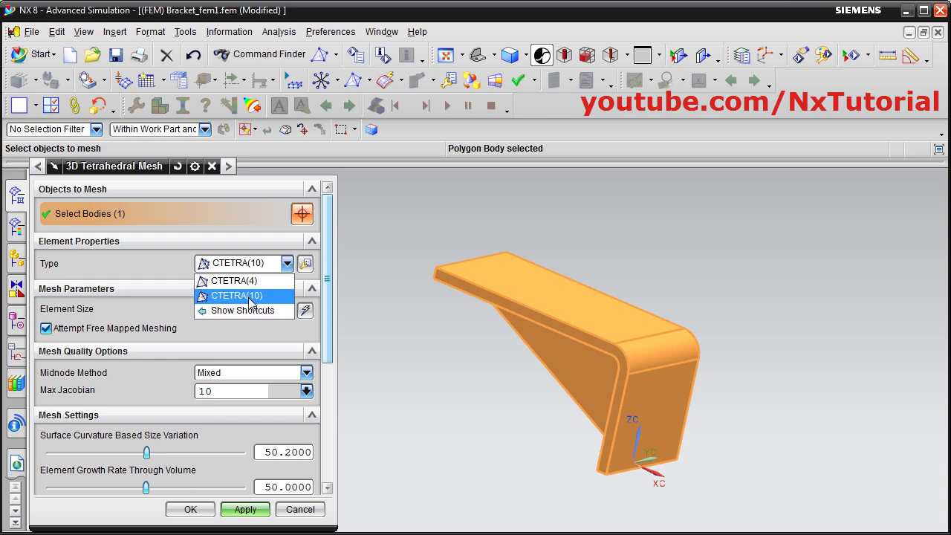
pyautogui.click(254, 302)
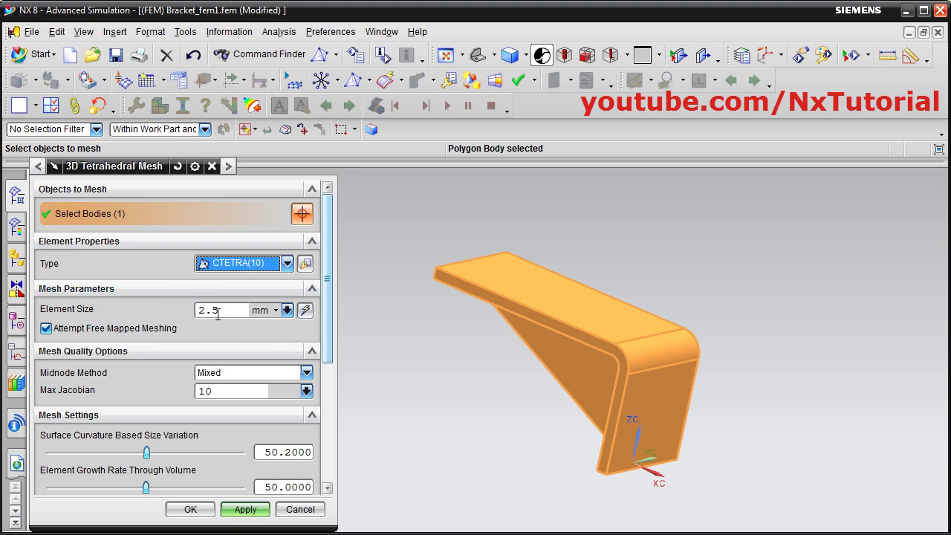
# - Generate the bracket's tetrahedral mesh with a 2.5 mm element size and Attempt Free Mapped Meshing turned off
pyautogui.click(305, 311)
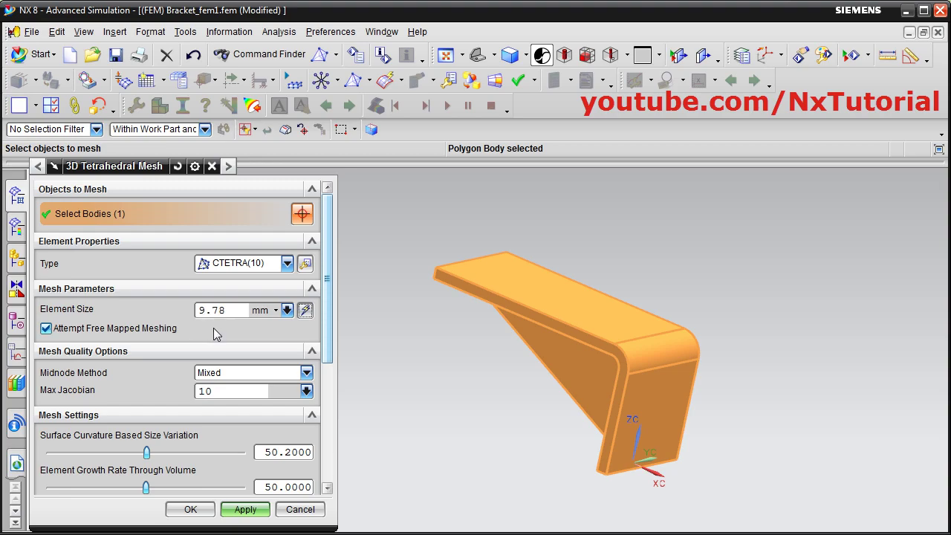
pyautogui.click(276, 310)
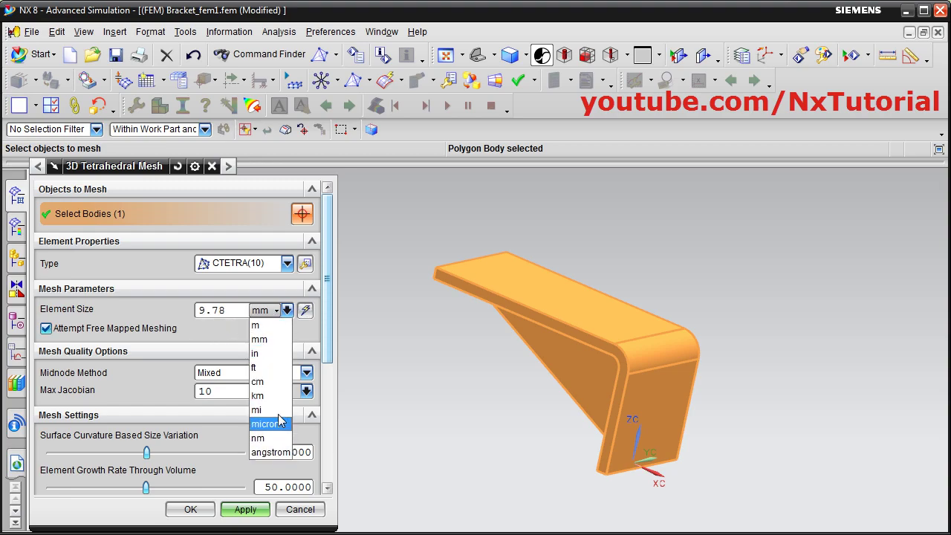
pyautogui.click(216, 328)
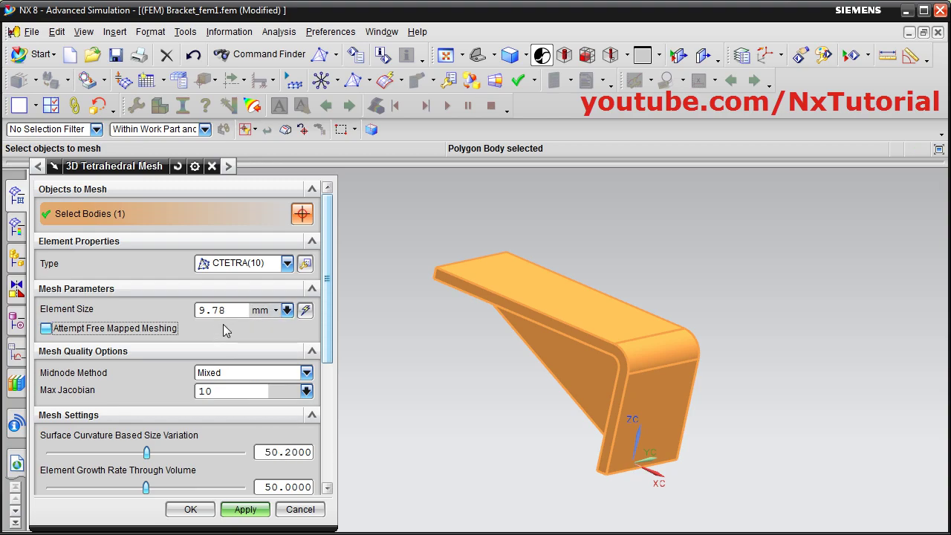
pyautogui.click(227, 310)
pyautogui.doubleClick(200, 310)
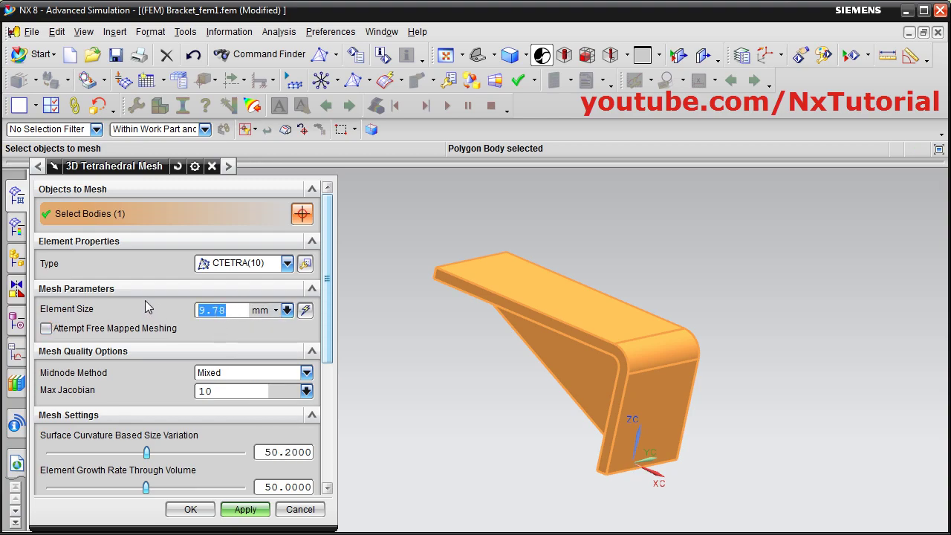
pyautogui.write('2.5')
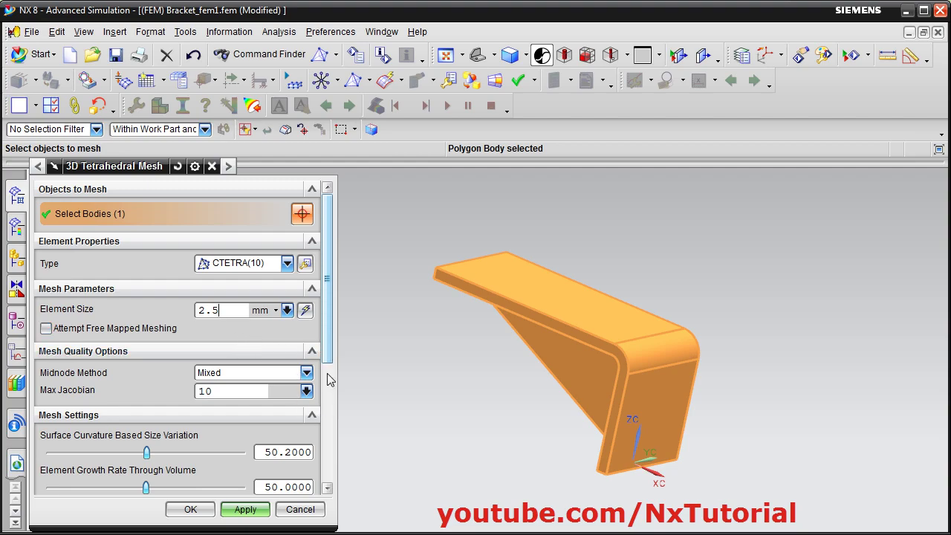
pyautogui.moveTo(328, 345); pyautogui.dragTo(334, 491)
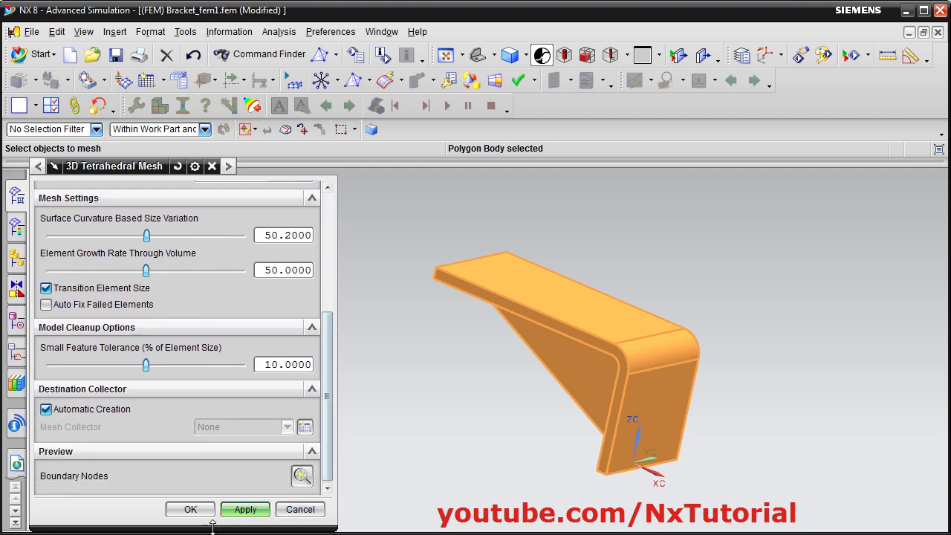
pyautogui.click(192, 510)
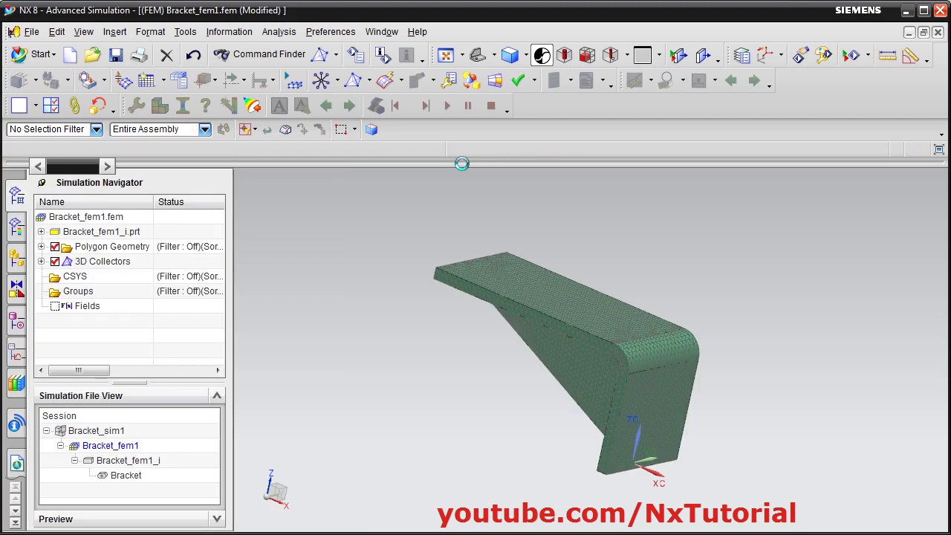
# - Inspect the bracket mesh, run an Element Shapes model check listing failed elements, and review the report
pyautogui.moveTo(444, 239); pyautogui.dragTo(518, 342, button='middle')
pyautogui.scroll(6, 565, 322)
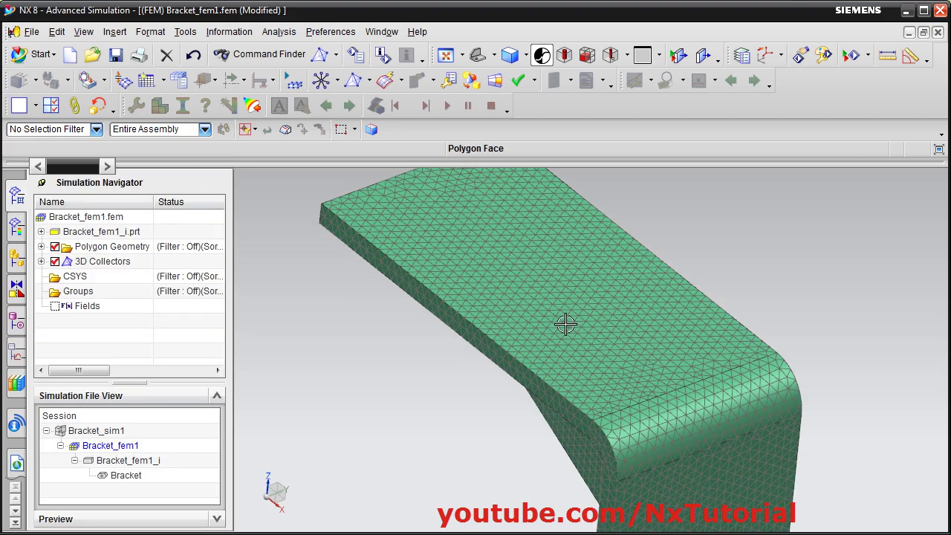
pyautogui.moveTo(585, 350)
pyautogui.mouseDown(button='middle')
pyautogui.moveTo(588, 325)
pyautogui.moveTo(606, 308)
pyautogui.moveTo(598, 304)
pyautogui.moveTo(594, 350)
pyautogui.mouseUp(button='middle')
pyautogui.scroll(-5, 596, 341)
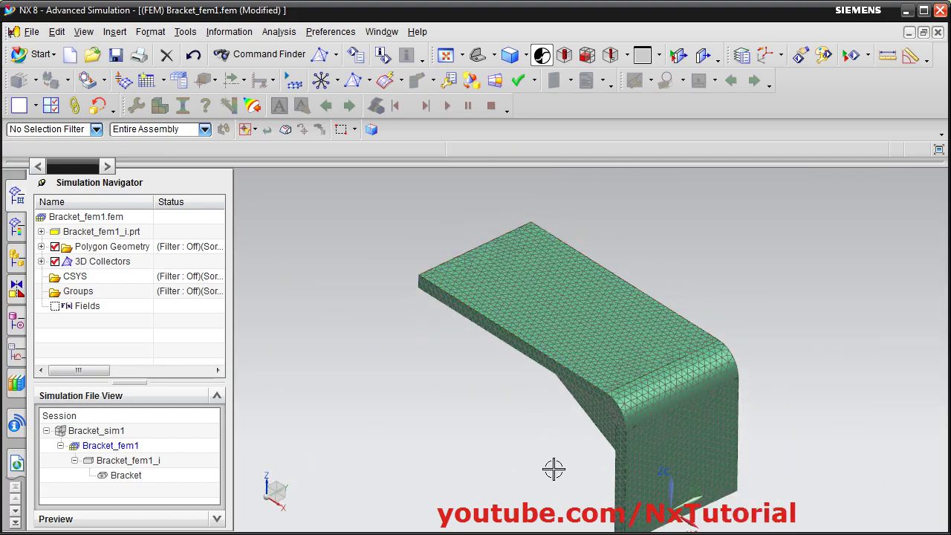
pyautogui.moveTo(543, 453); pyautogui.dragTo(607, 436, button='middle')
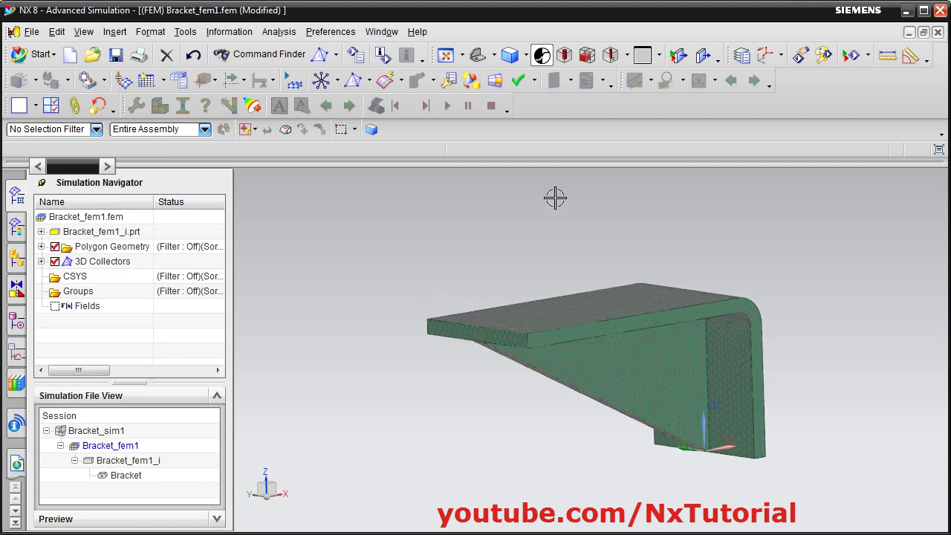
pyautogui.click(517, 80)
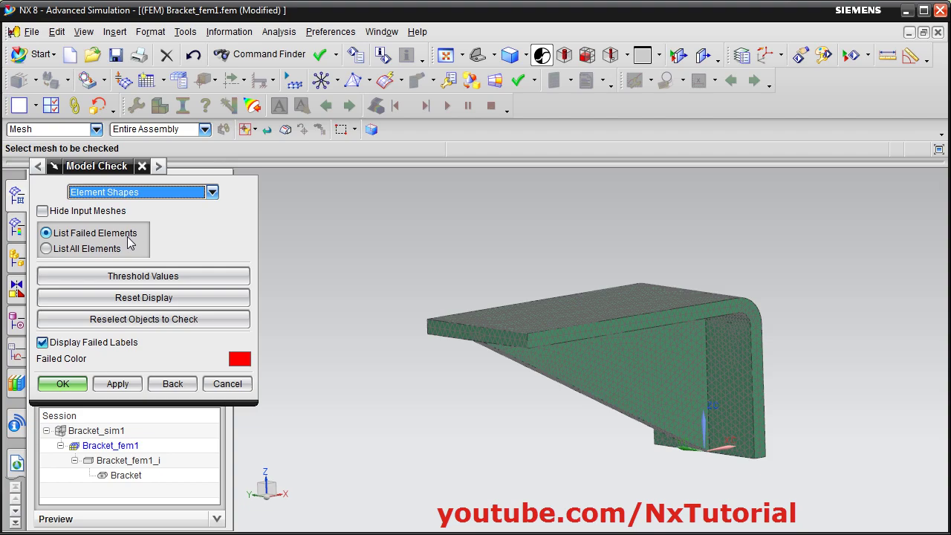
pyautogui.click(64, 385)
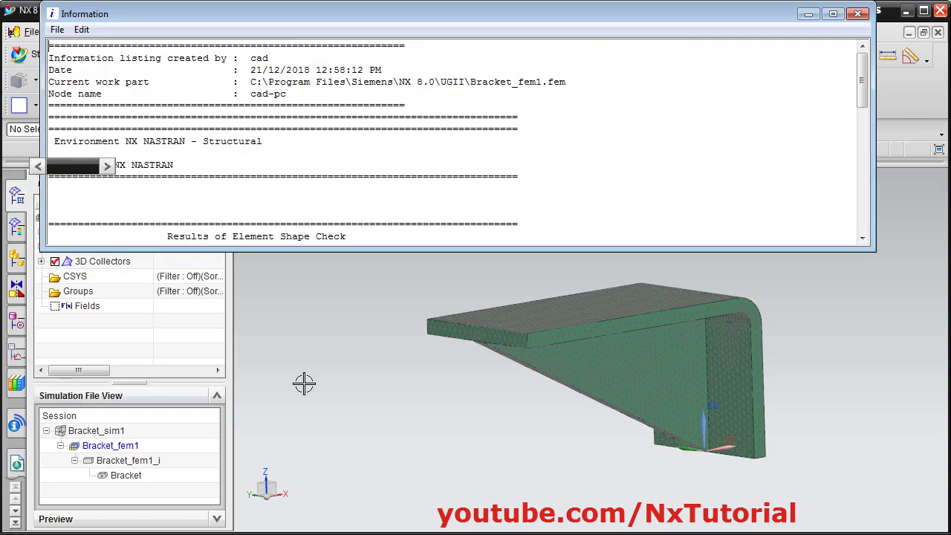
pyautogui.scroll(-3, 420, 160)
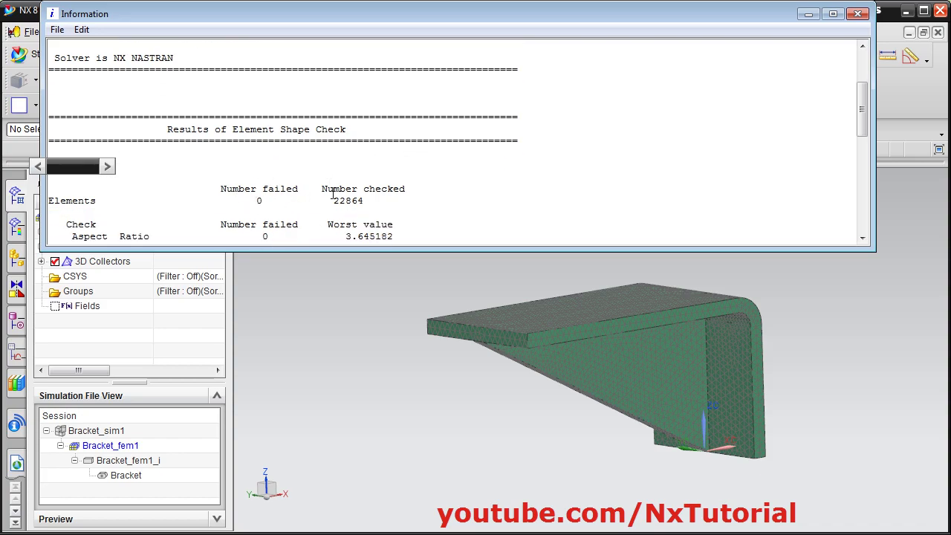
pyautogui.scroll(-3, 394, 190)
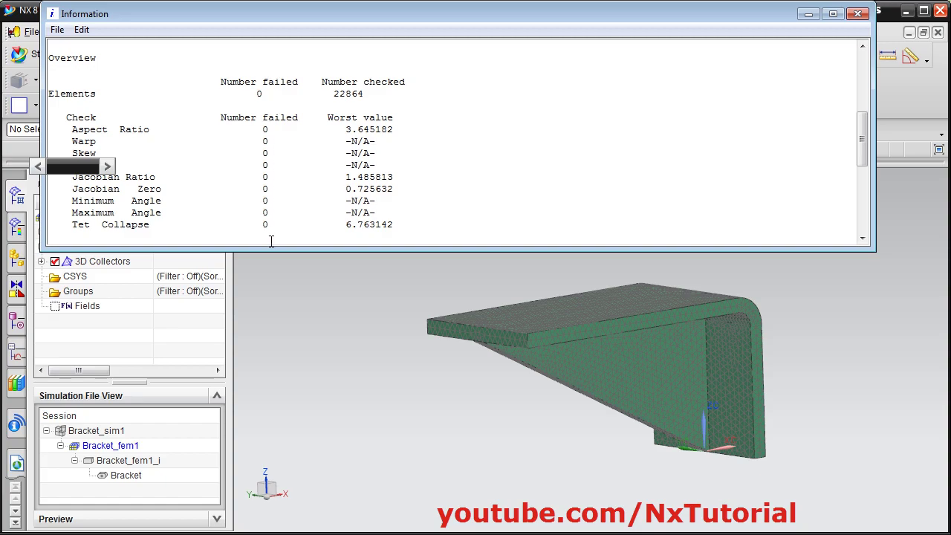
pyautogui.scroll(-3, 294, 213)
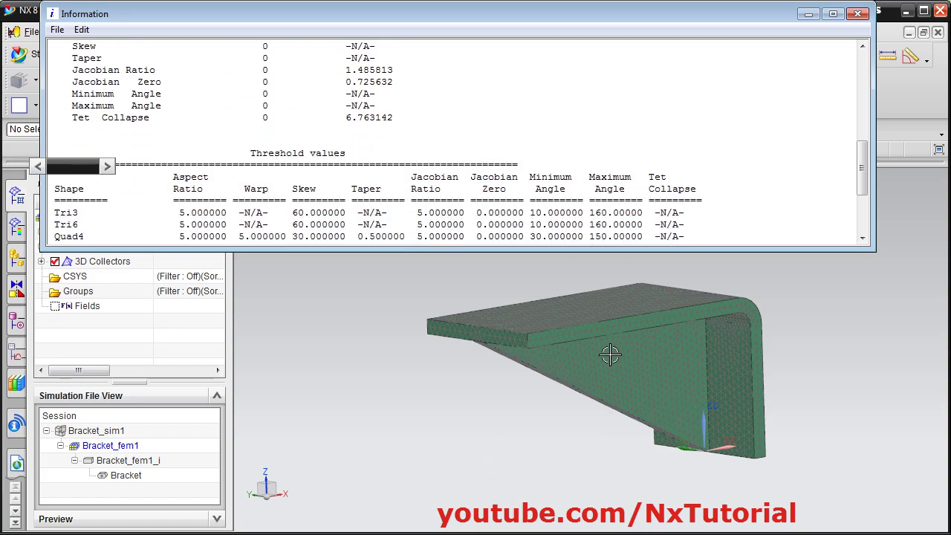
pyautogui.click(857, 14)
# - Make Bracket_sim1 the displayed part
pyautogui.moveTo(576, 256); pyautogui.dragTo(548, 262, button='middle')
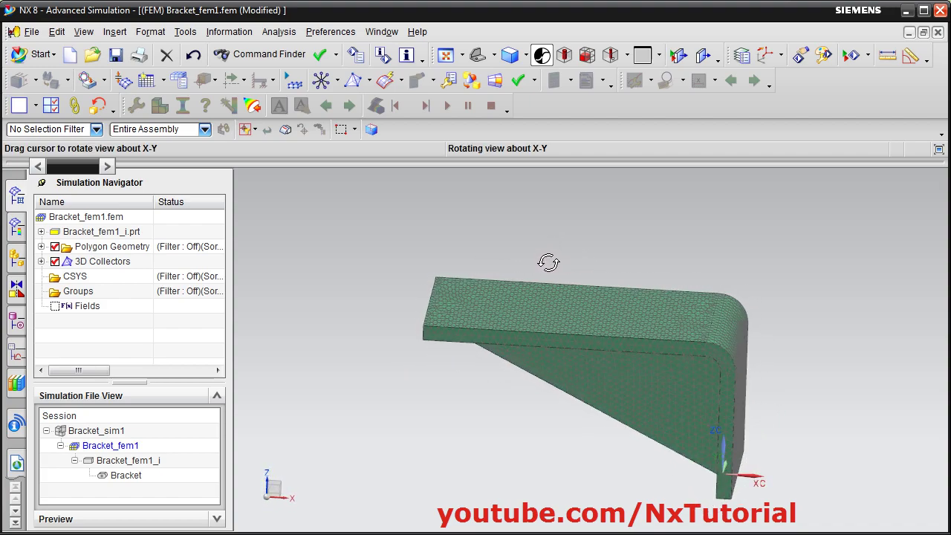
pyautogui.moveTo(622, 265)
pyautogui.mouseDown(button='middle')
pyautogui.moveTo(613, 272)
pyautogui.moveTo(623, 268)
pyautogui.mouseUp(button='middle')
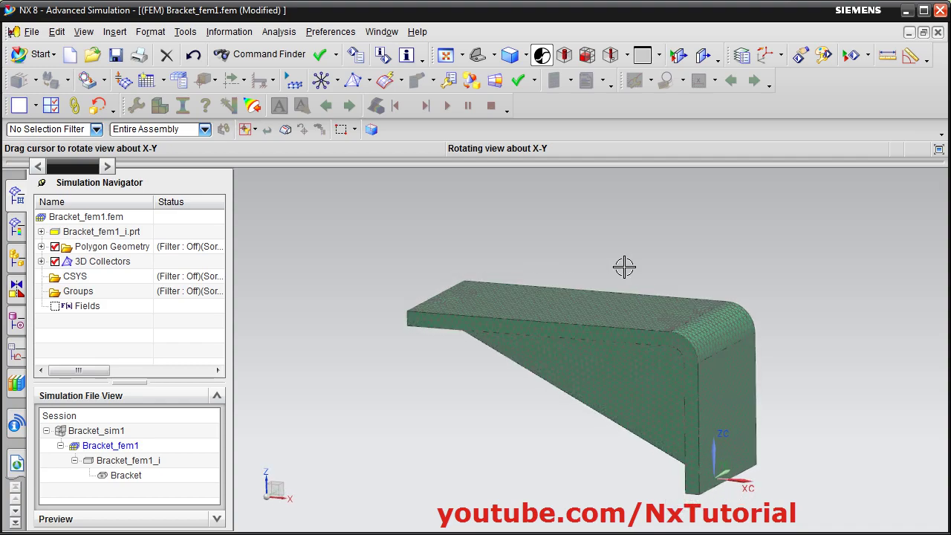
pyautogui.moveTo(719, 386); pyautogui.dragTo(510, 361, button='middle')
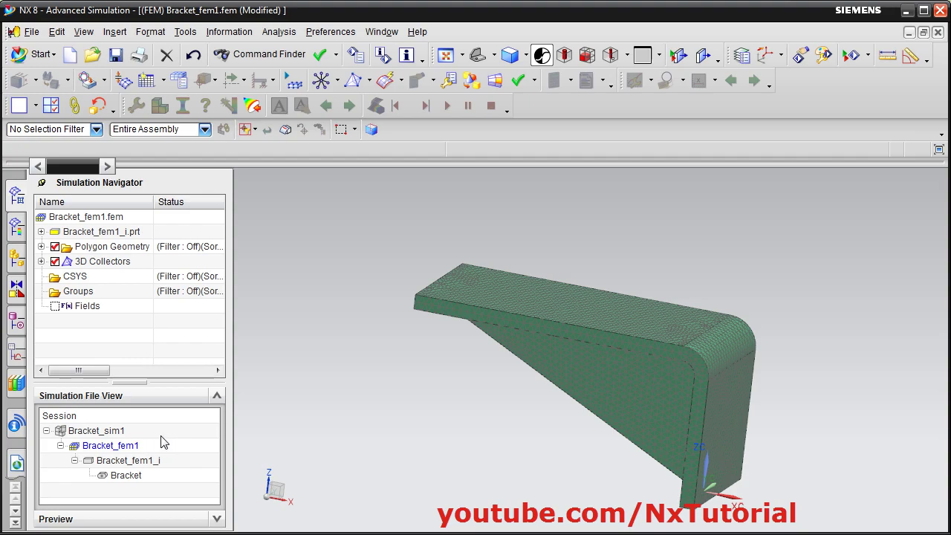
pyautogui.rightClick(95, 436)
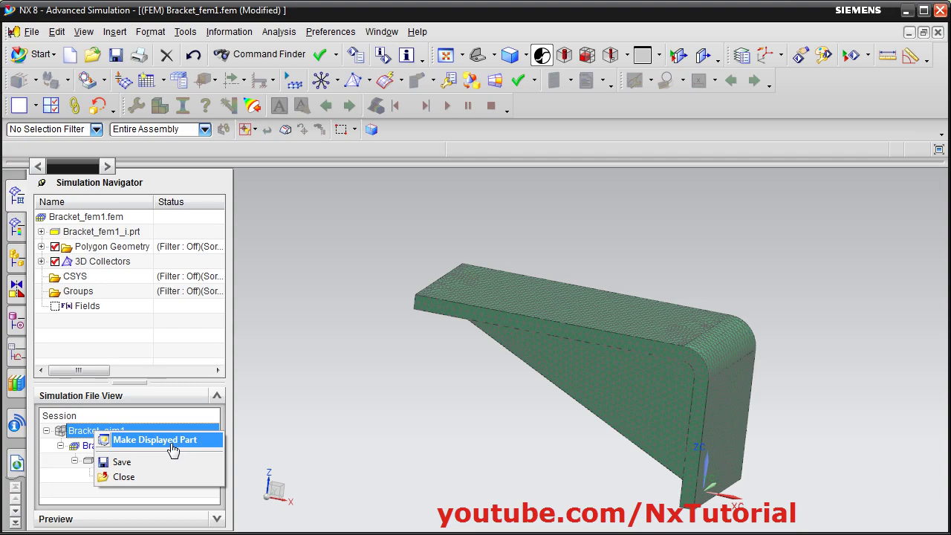
pyautogui.click(173, 449)
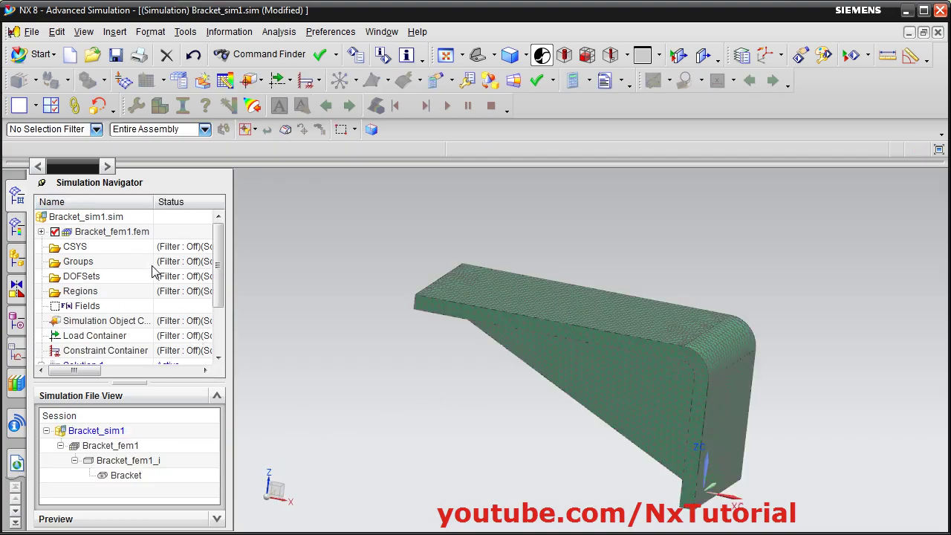
# - Apply a Fixed Constraint to the flat outer face of the bracket's vertical leg
pyautogui.click(317, 83)
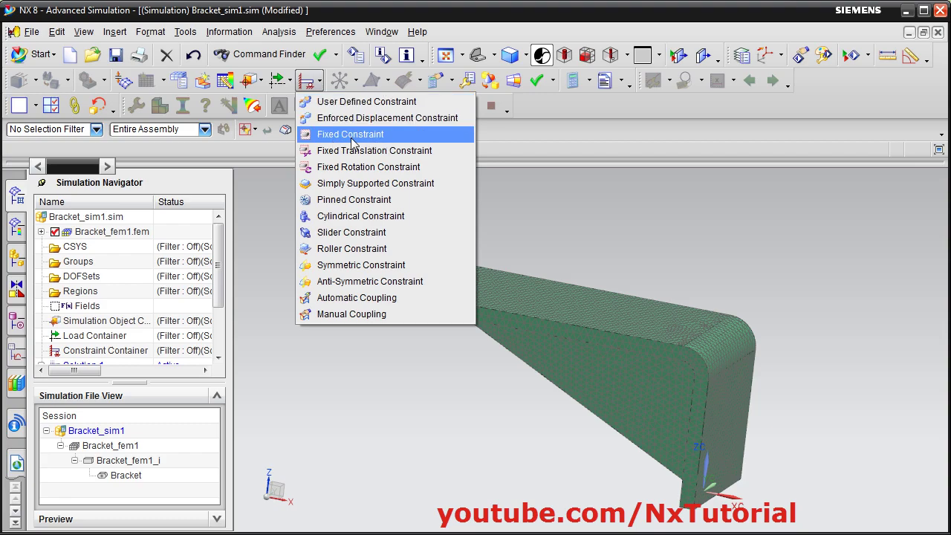
pyautogui.click(376, 137)
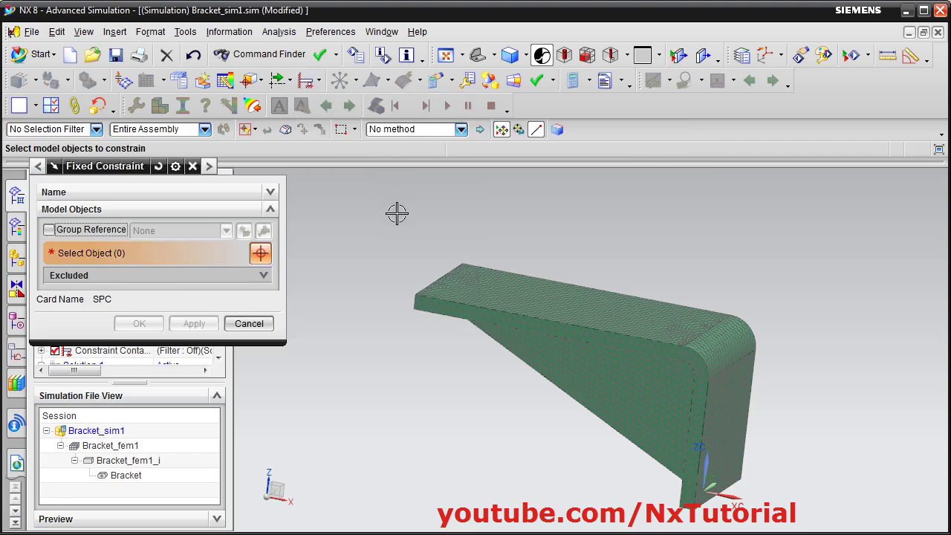
pyautogui.moveTo(405, 237); pyautogui.dragTo(732, 356, button='middle')
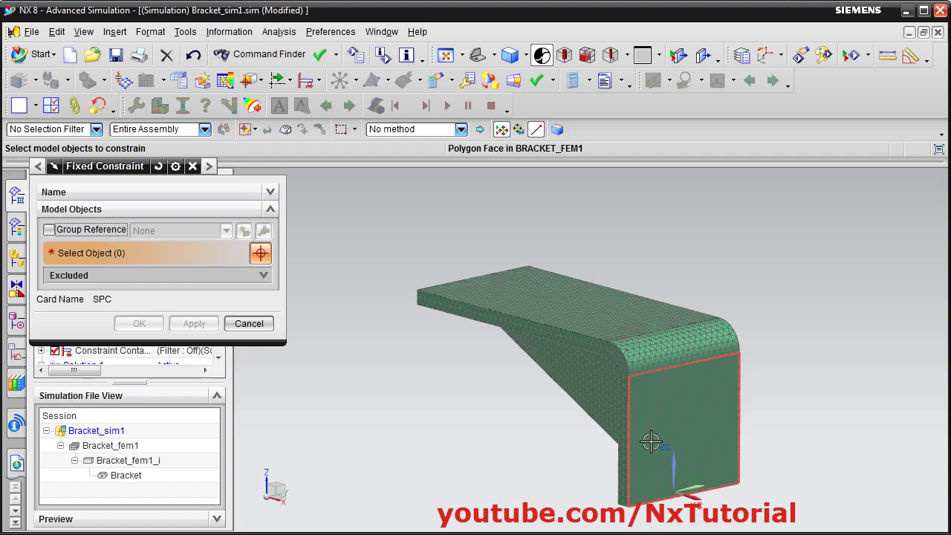
pyautogui.click(676, 410)
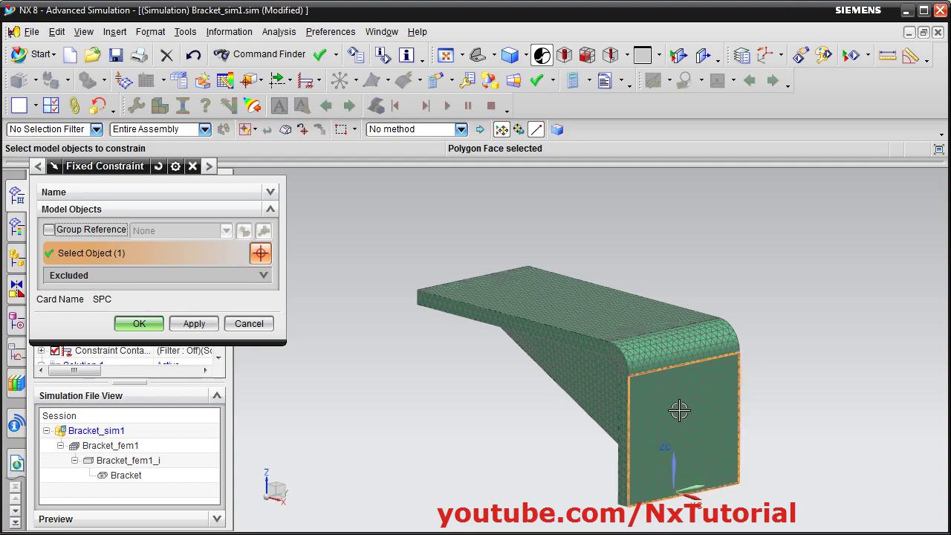
pyautogui.click(139, 323)
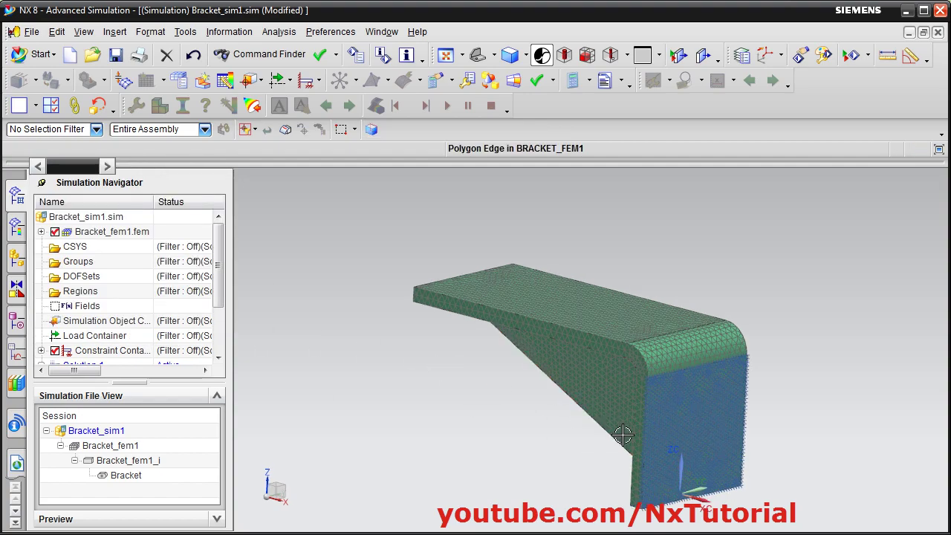
# - Start a Magnitude and direction Force load and select the bracket's top face using the Polygon Face filter
pyautogui.moveTo(543, 439)
pyautogui.mouseDown(button='middle')
pyautogui.moveTo(572, 435)
pyautogui.moveTo(552, 437)
pyautogui.moveTo(550, 448)
pyautogui.mouseUp(button='middle')
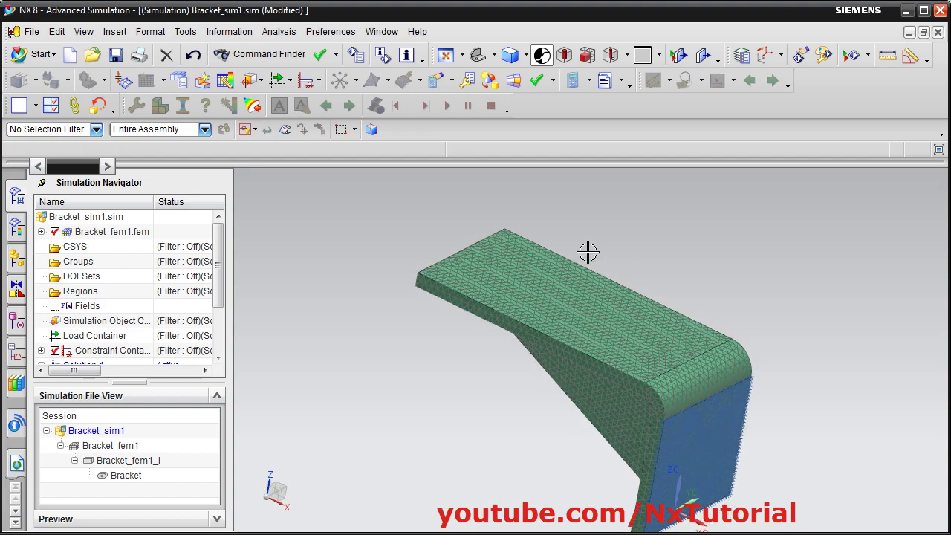
pyautogui.click(277, 82)
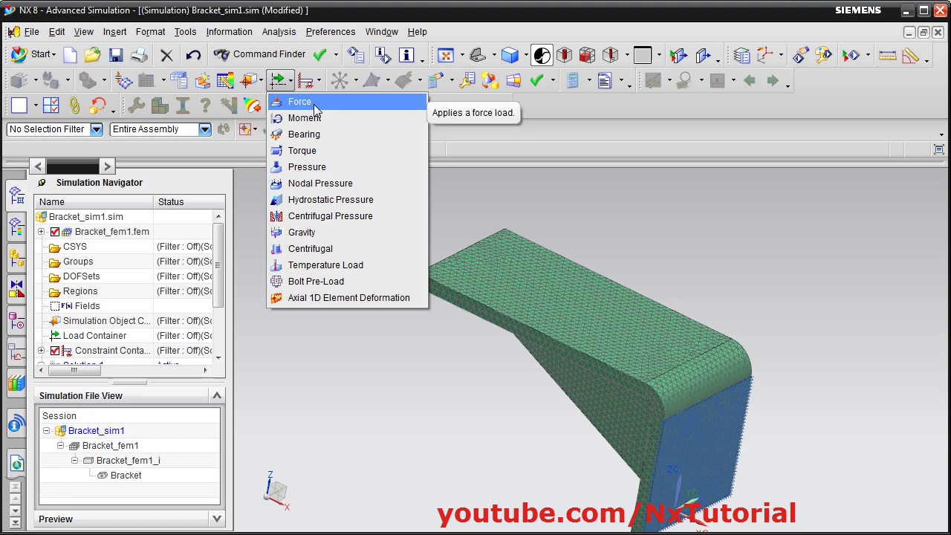
pyautogui.click(314, 105)
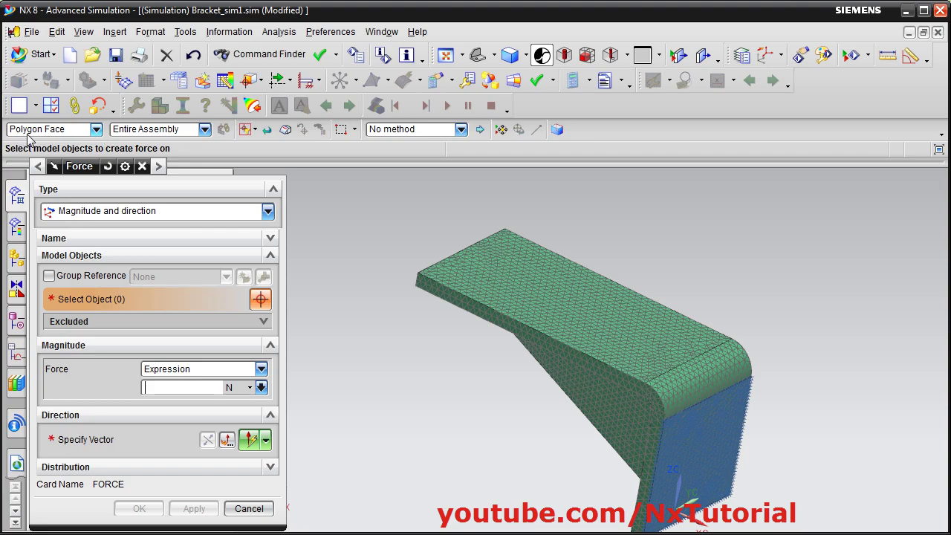
pyautogui.click(96, 130)
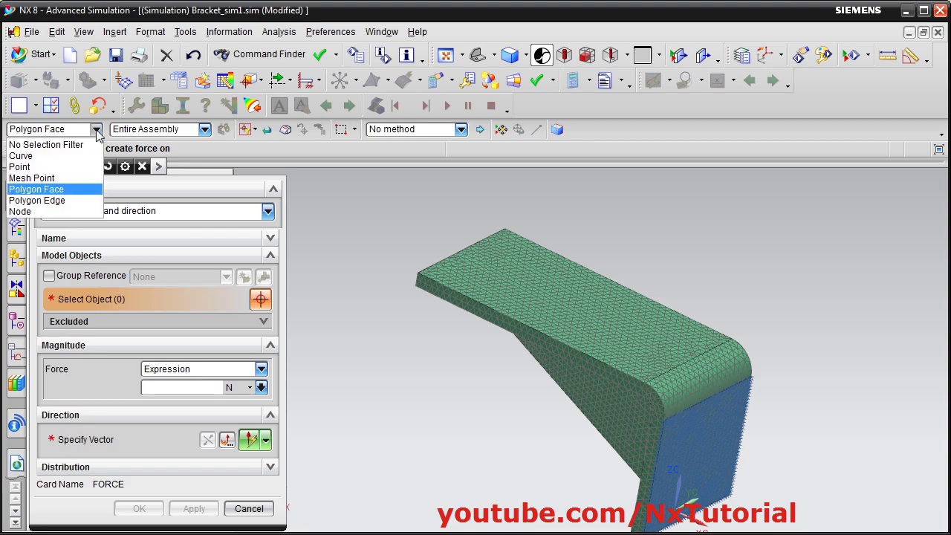
pyautogui.click(56, 190)
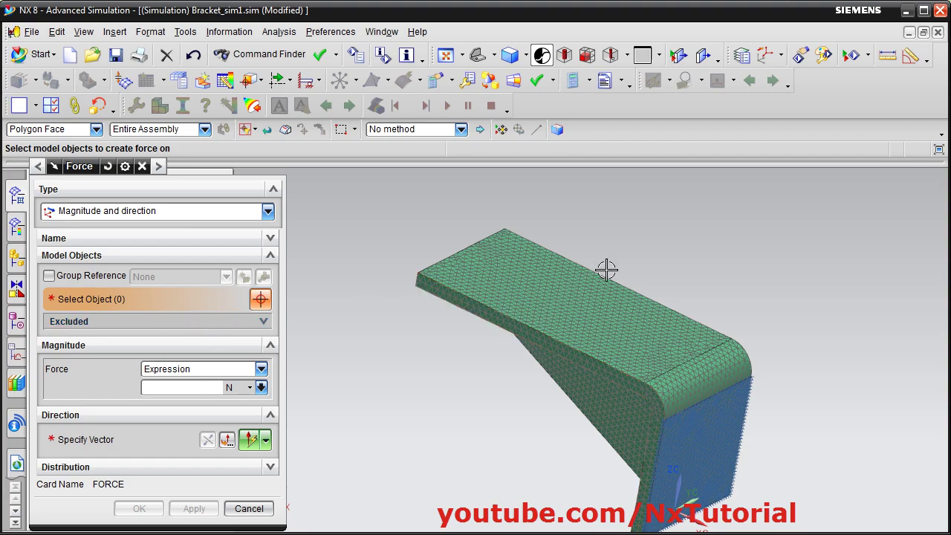
pyautogui.click(571, 297)
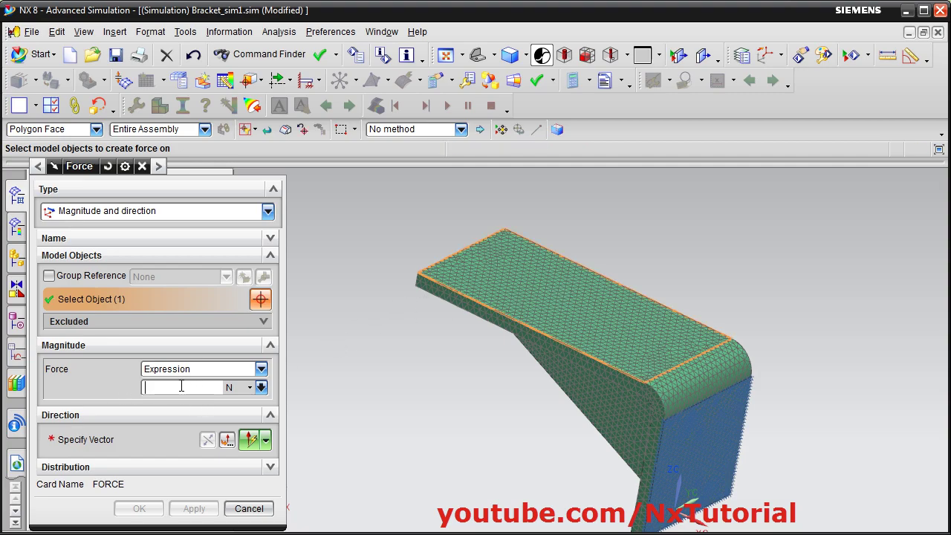
# - Set the force magnitude to 500 N, direct it along the -ZC axis, and create the load on the bracket's top face
pyautogui.click(250, 388)
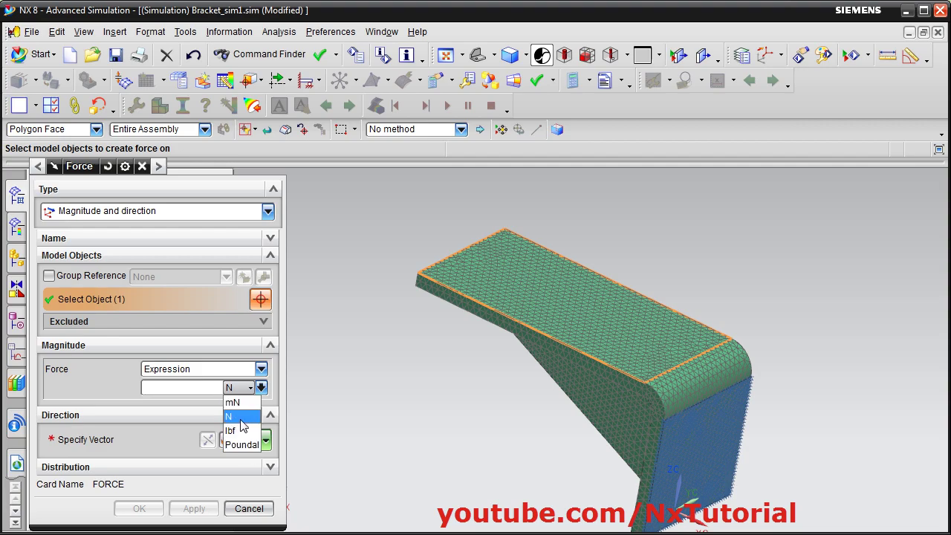
pyautogui.click(233, 417)
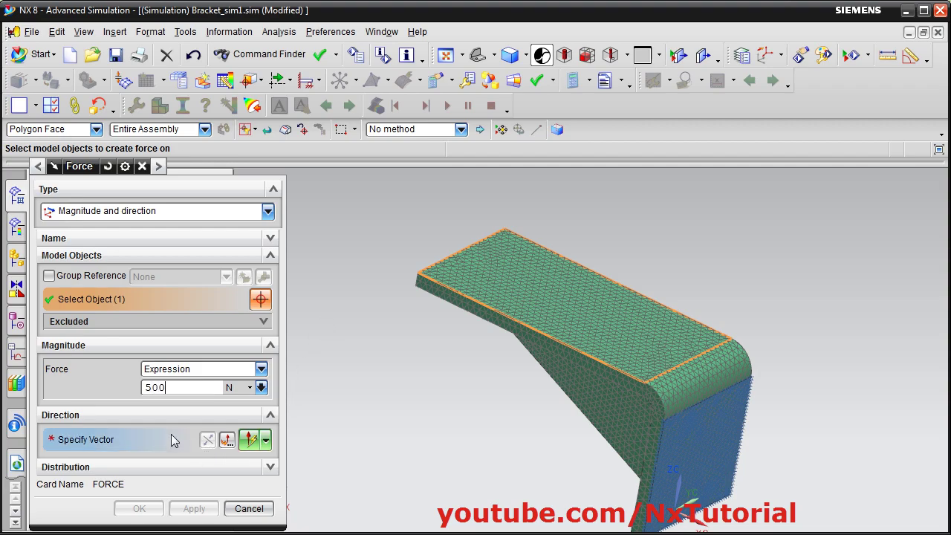
pyautogui.click(87, 440)
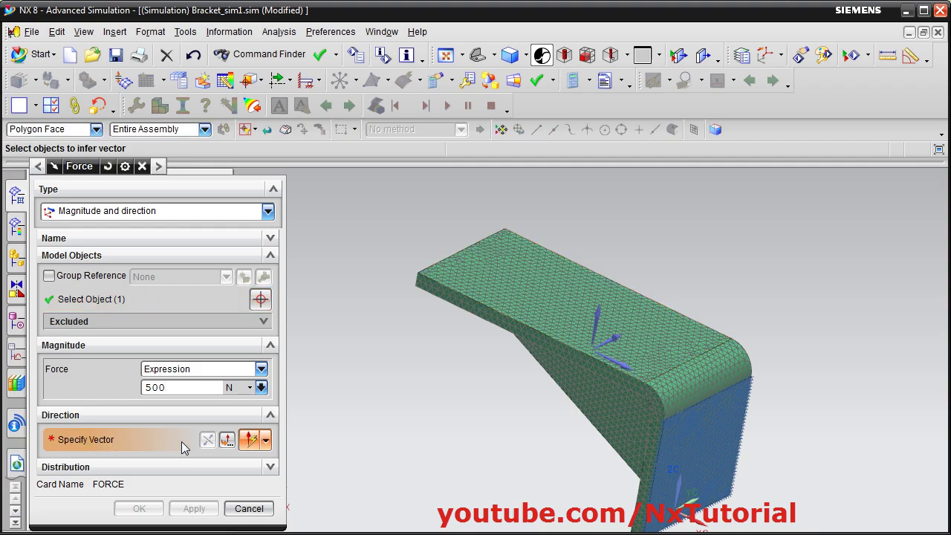
pyautogui.scroll(-2, 557, 403)
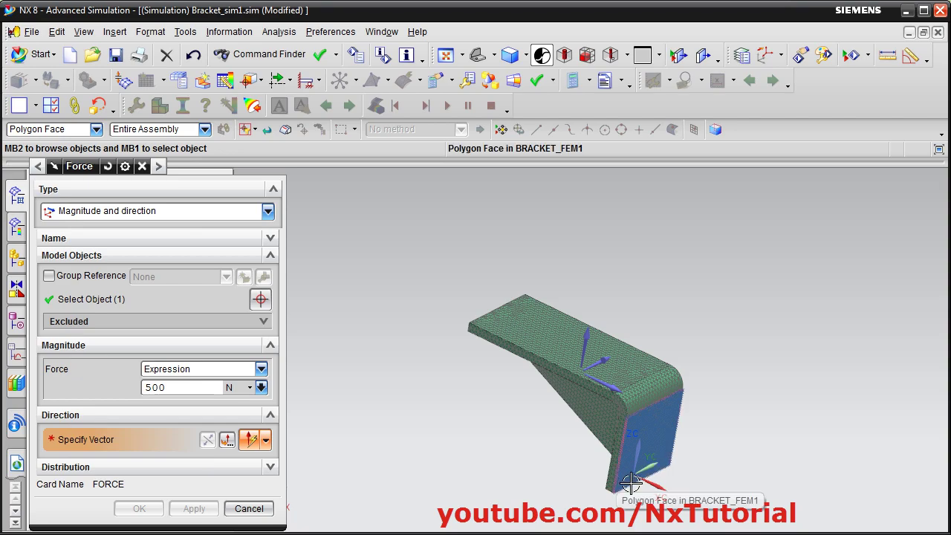
pyautogui.scroll(1, 631, 468)
pyautogui.scroll(3, 635, 453)
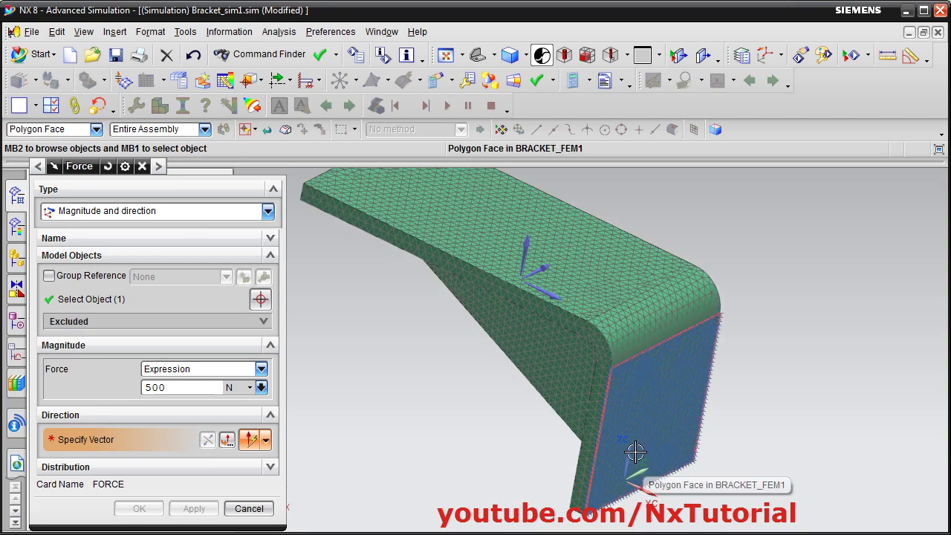
pyautogui.click(266, 442)
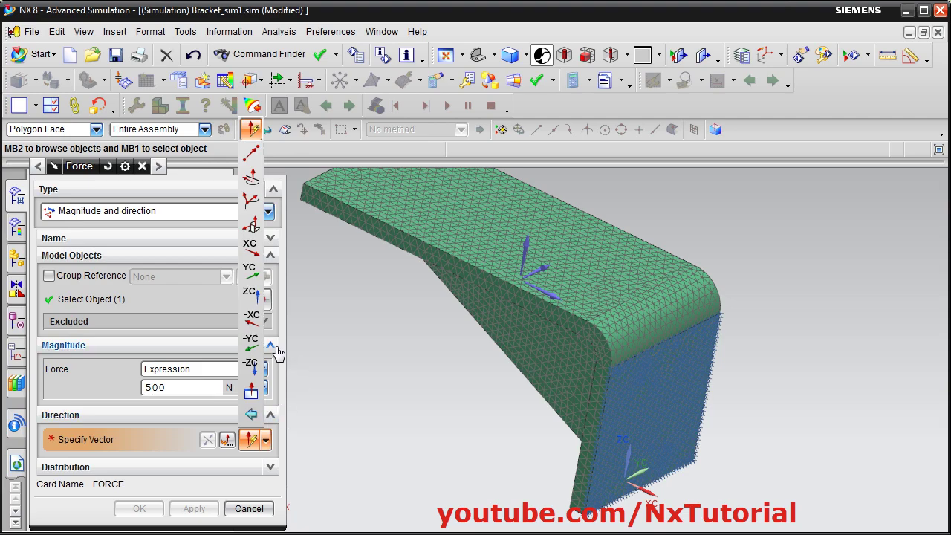
pyautogui.click(253, 367)
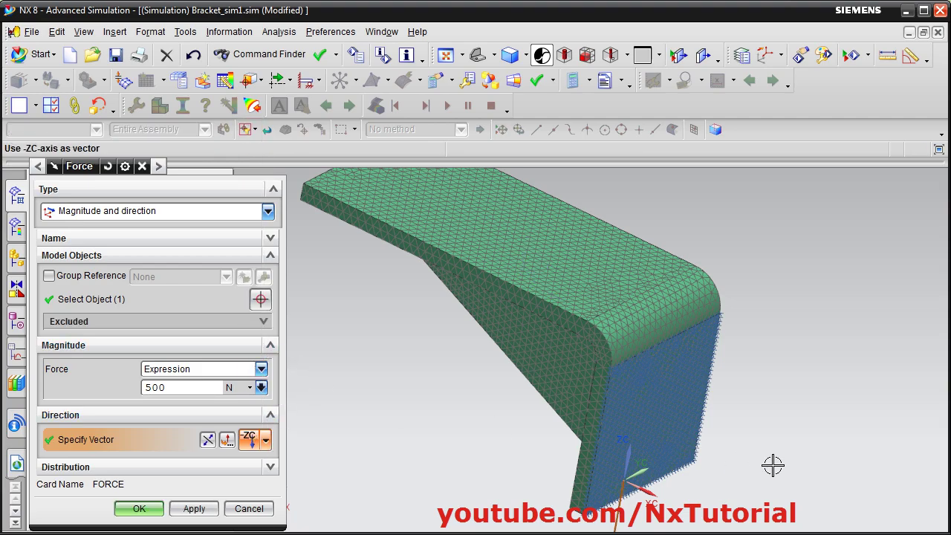
pyautogui.scroll(2, 742, 453)
pyautogui.scroll(-4, 705, 475)
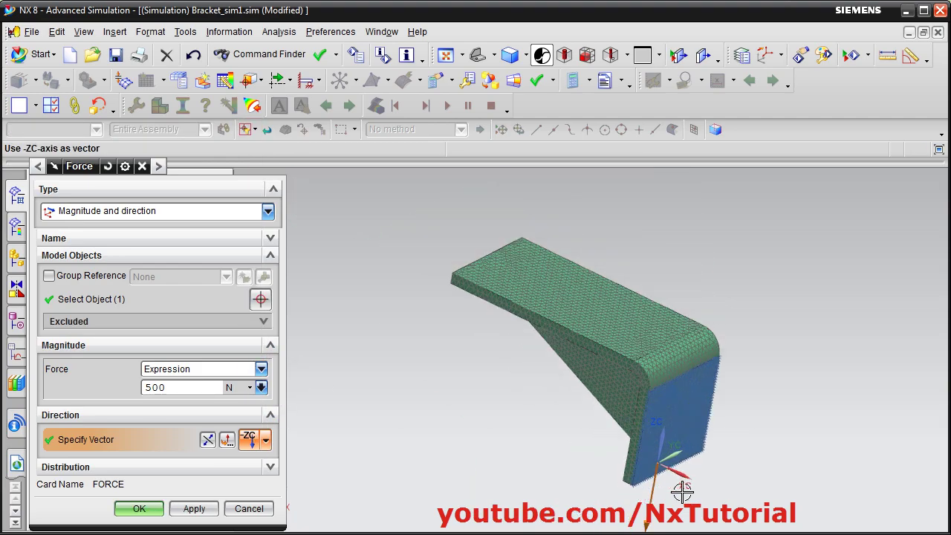
pyautogui.click(148, 514)
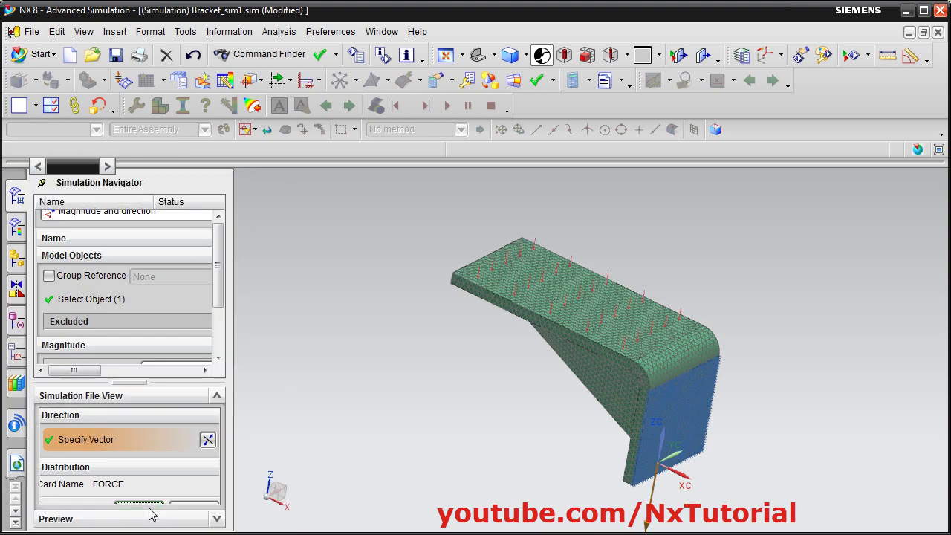
# - Try to solve Solution 1 with Model Setup Check enabled
pyautogui.moveTo(471, 413); pyautogui.dragTo(660, 379, button='middle')
pyautogui.moveTo(490, 365)
pyautogui.mouseDown(button='middle')
pyautogui.moveTo(520, 386)
pyautogui.moveTo(509, 350)
pyautogui.moveTo(482, 361)
pyautogui.mouseUp(button='middle')
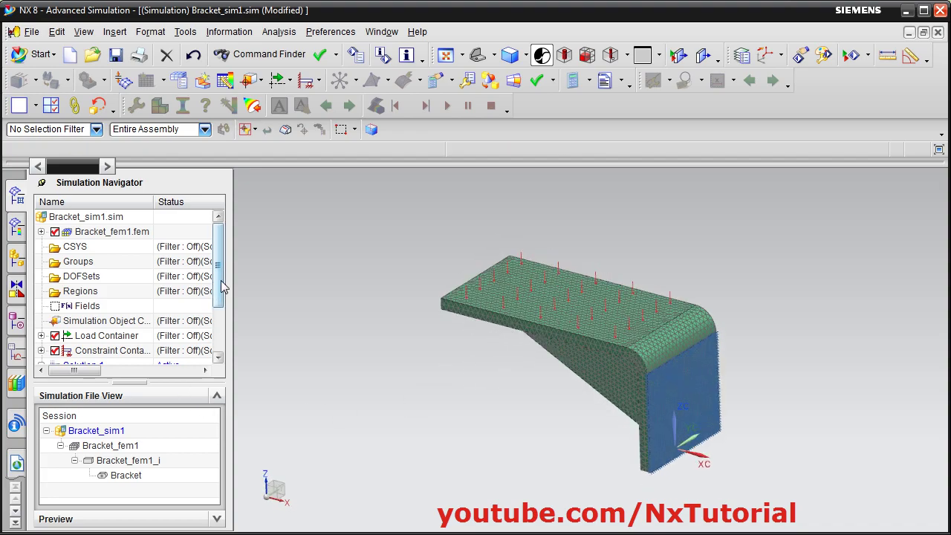
pyautogui.moveTo(220, 290); pyautogui.dragTo(227, 338)
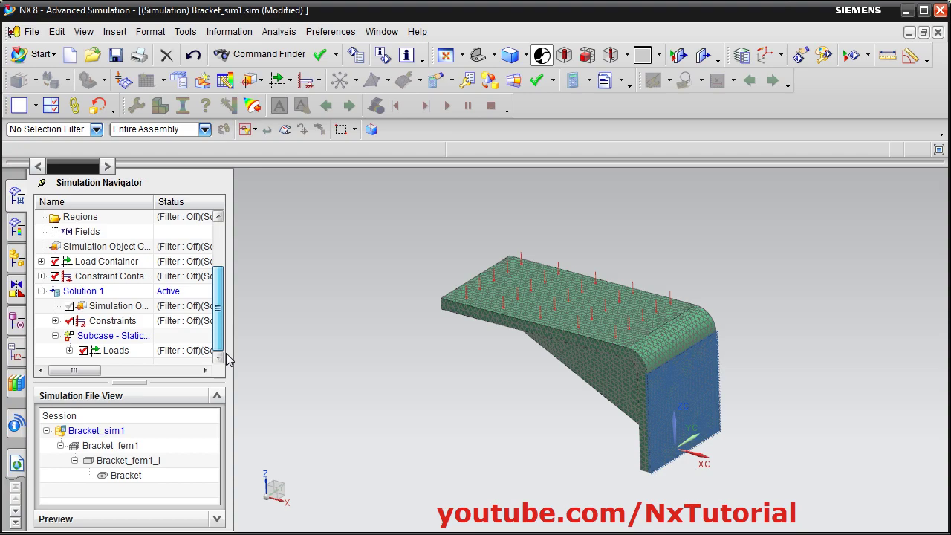
pyautogui.rightClick(82, 291)
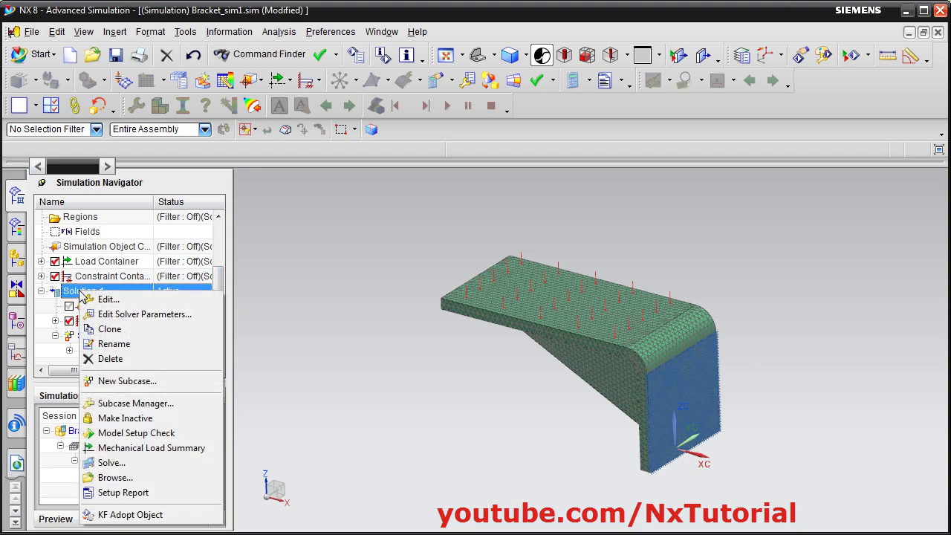
pyautogui.click(104, 462)
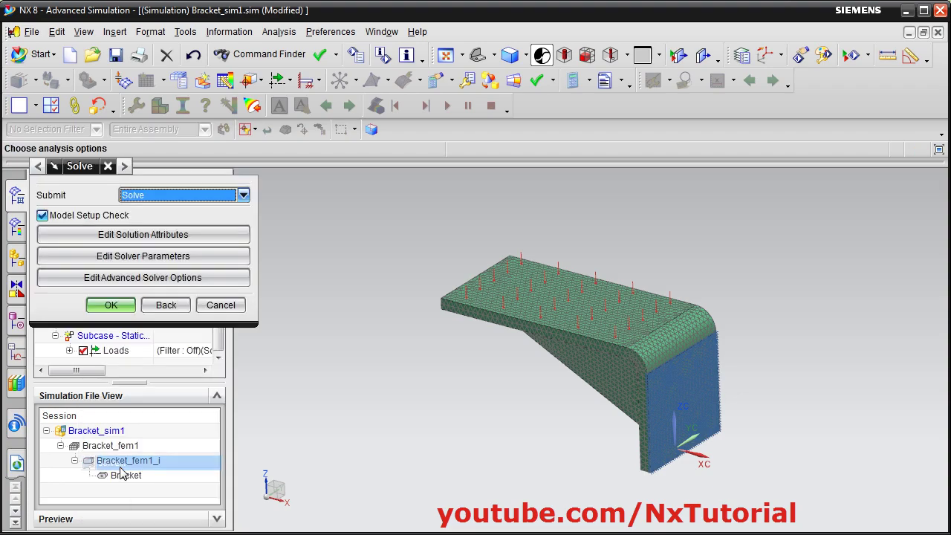
pyautogui.click(112, 311)
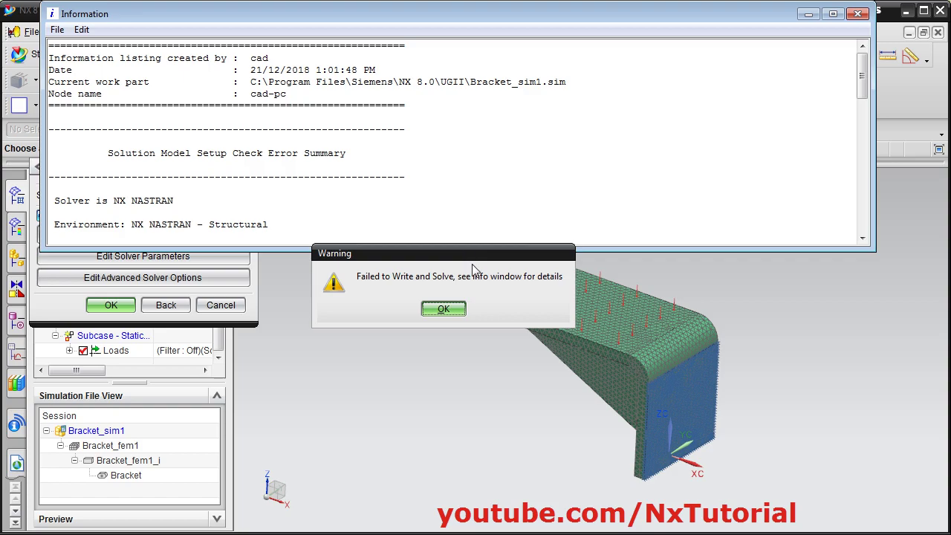
pyautogui.click(443, 309)
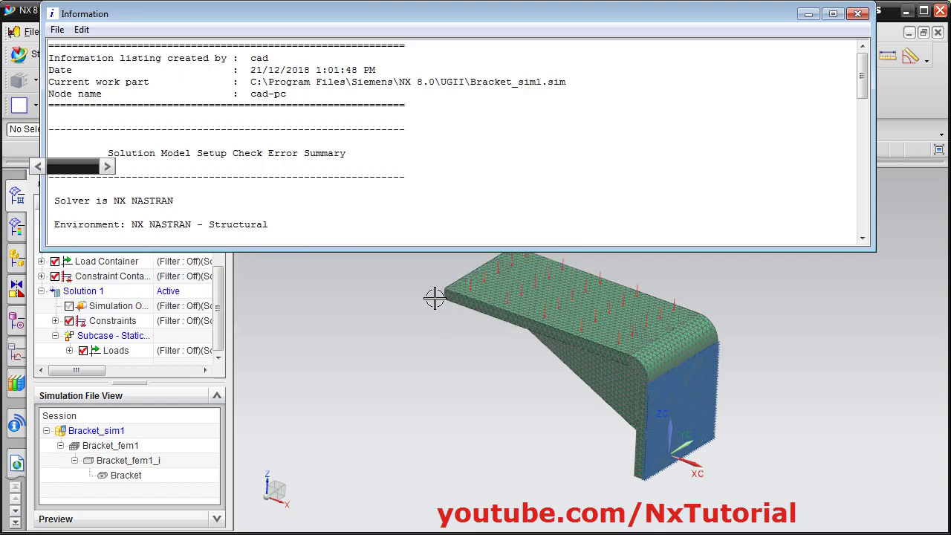
# - Review the mesh-based errors in the model setup check report and close the report
pyautogui.scroll(-1, 239, 193)
pyautogui.scroll(-6, 239, 194)
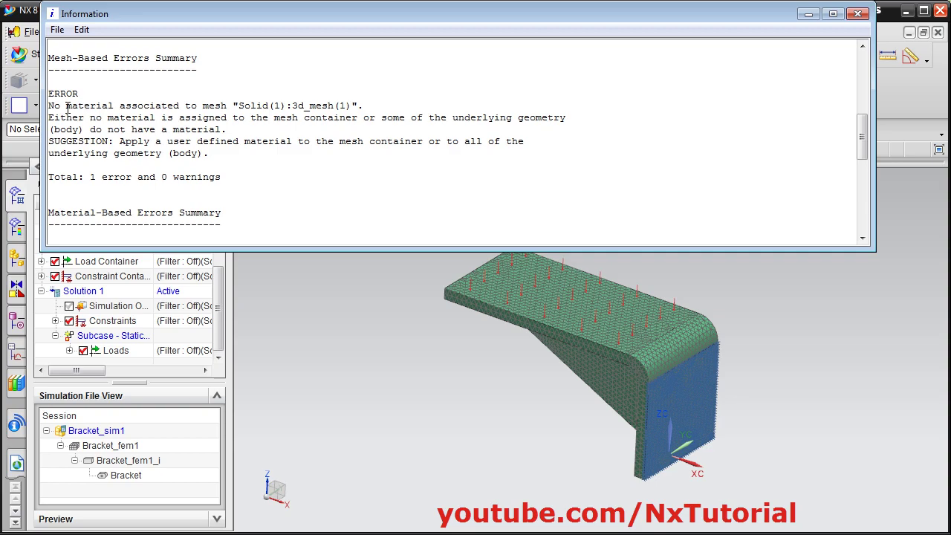
pyautogui.moveTo(54, 106); pyautogui.dragTo(129, 109)
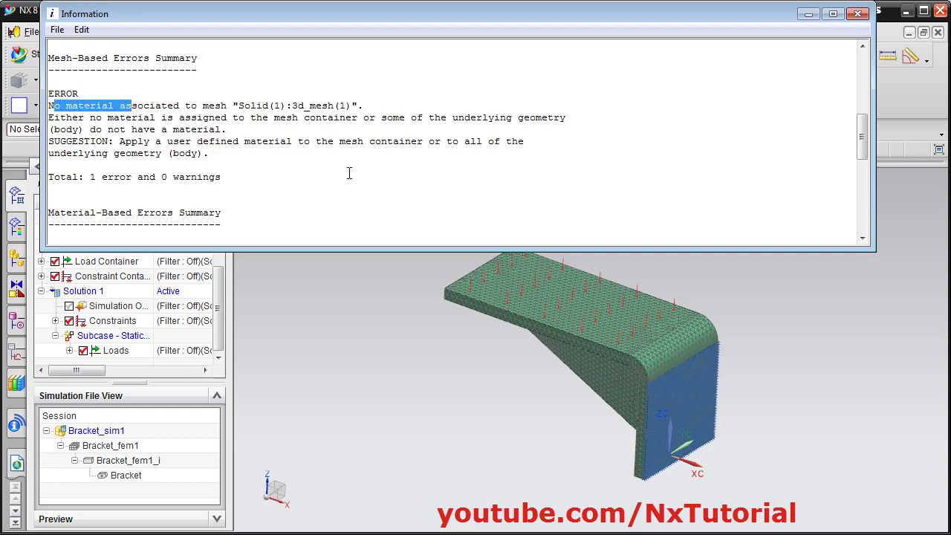
pyautogui.click(857, 13)
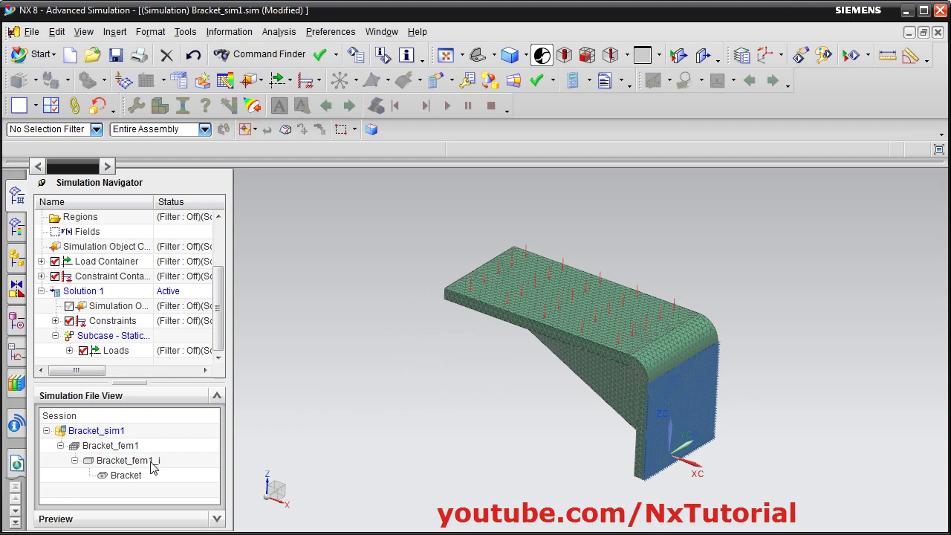
# - Make Bracket_fem1 the displayed part and open the PSOLID1 property of the Solid(1) mesh collector for editing
pyautogui.rightClick(109, 449)
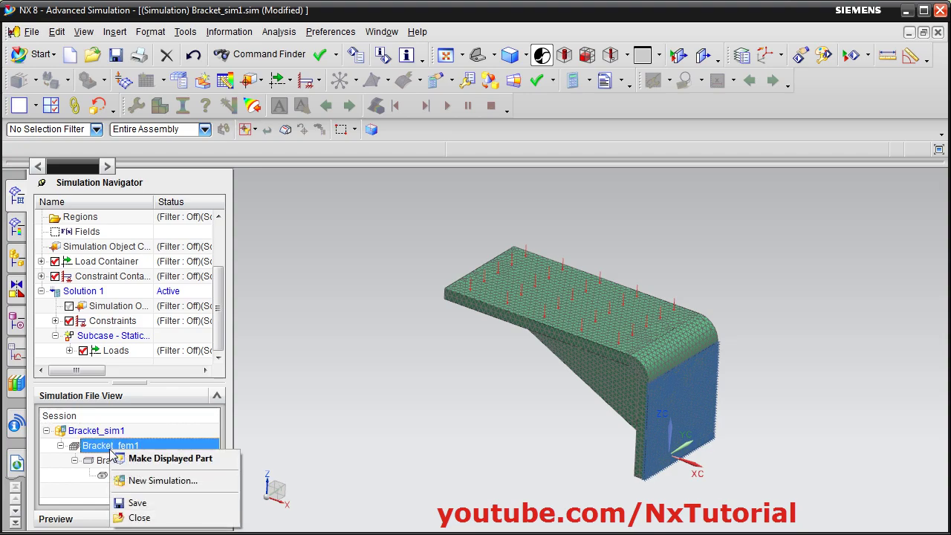
pyautogui.click(176, 461)
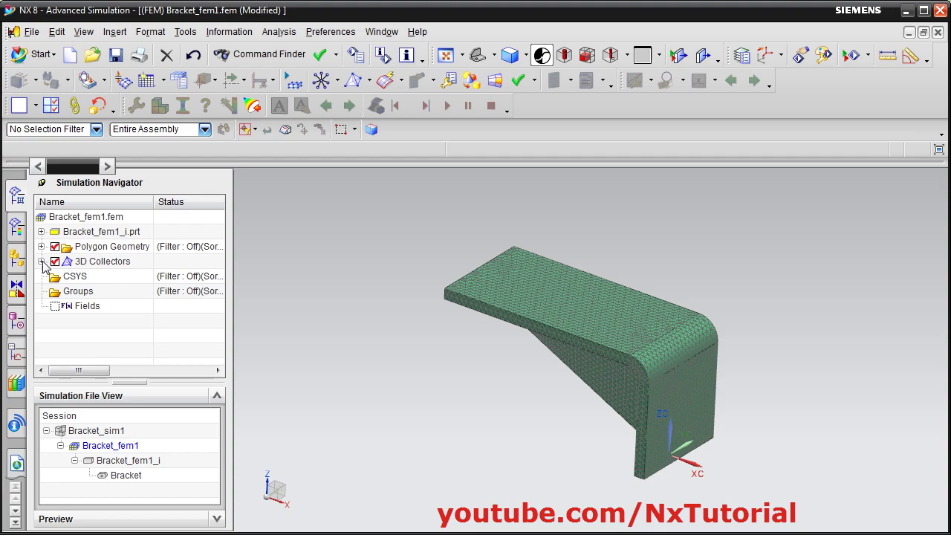
pyautogui.click(41, 261)
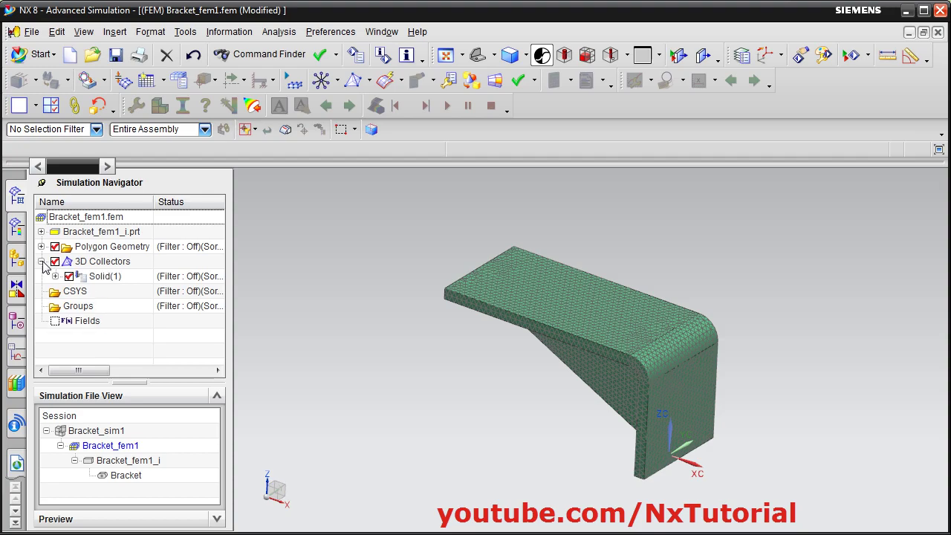
pyautogui.rightClick(105, 282)
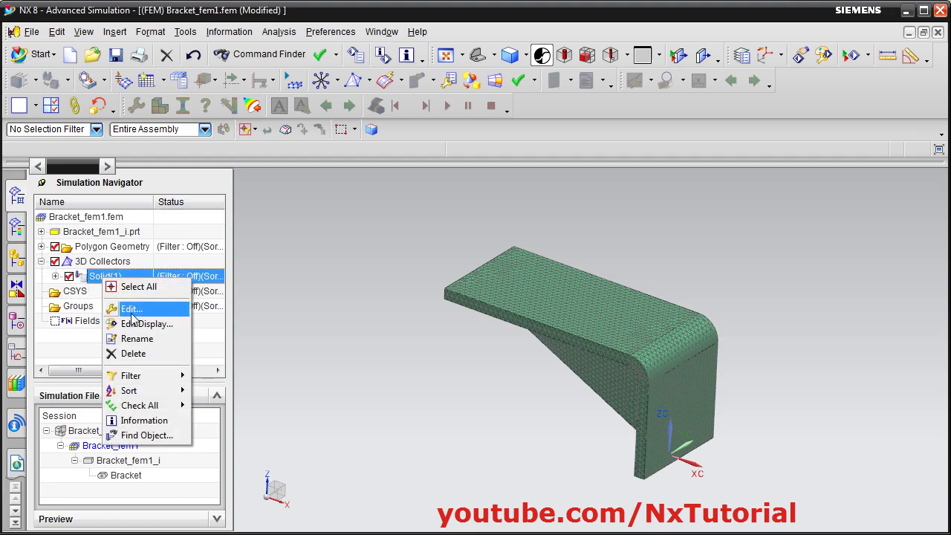
pyautogui.click(132, 309)
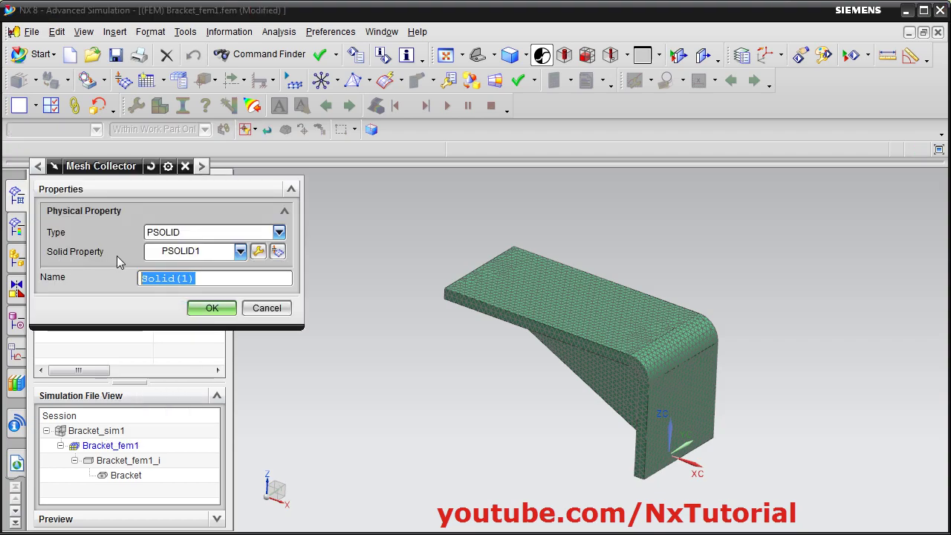
pyautogui.click(258, 254)
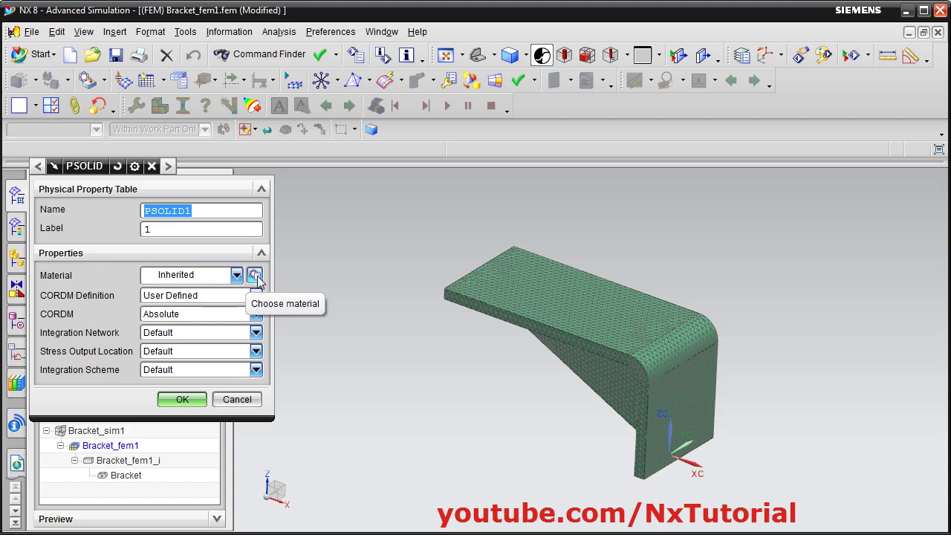
# - Assign Steel from the library materials to the PSOLID1 property and accept the mesh collector changes
pyautogui.click(255, 276)
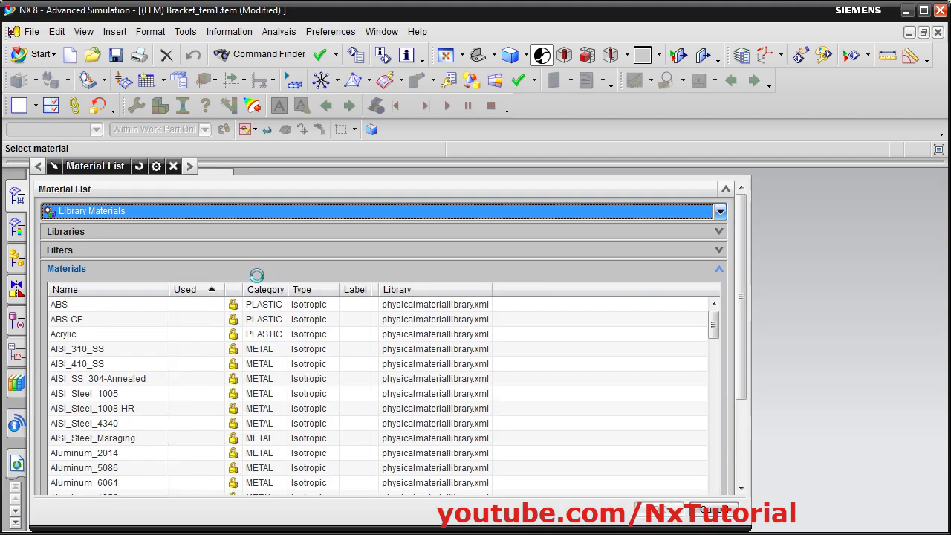
pyautogui.click(96, 379)
pyautogui.scroll(-3, 126, 407)
pyautogui.scroll(-8, 130, 407)
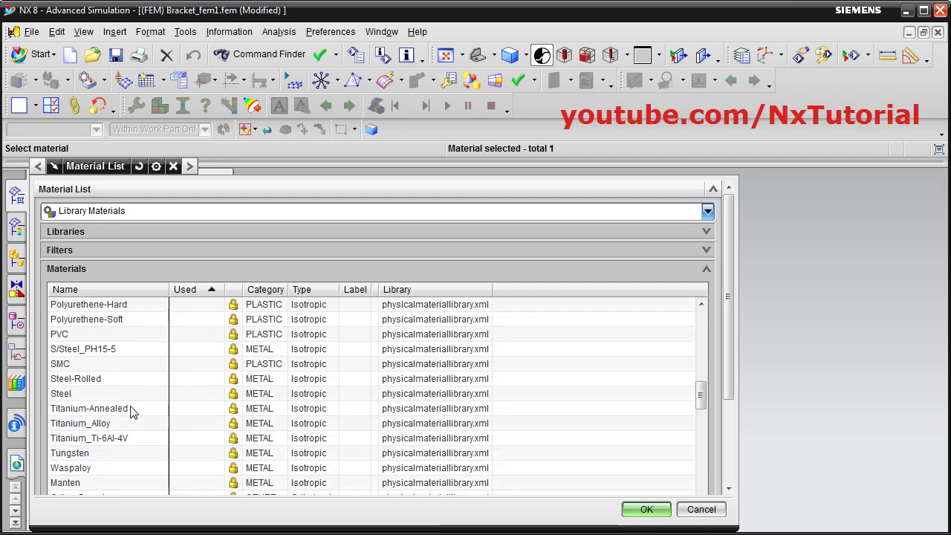
pyautogui.click(78, 393)
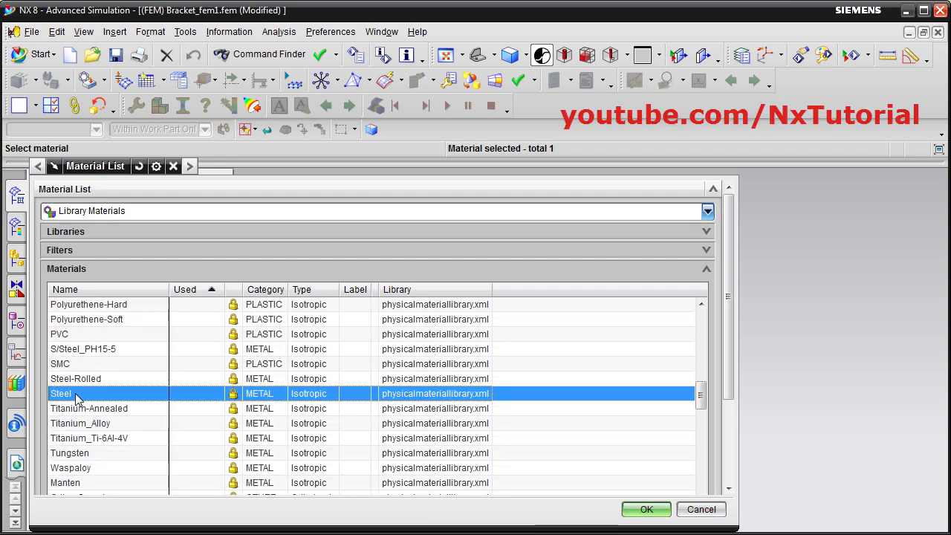
pyautogui.click(649, 512)
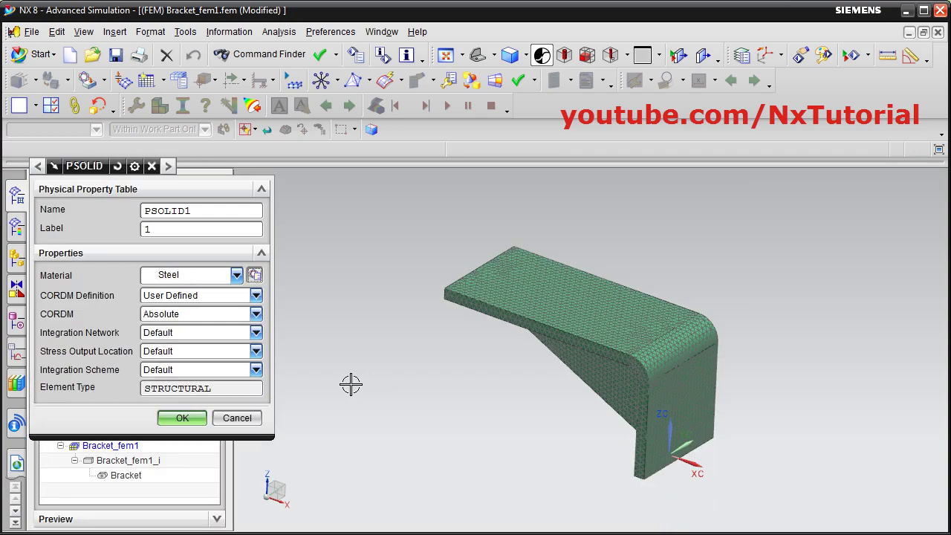
pyautogui.click(196, 426)
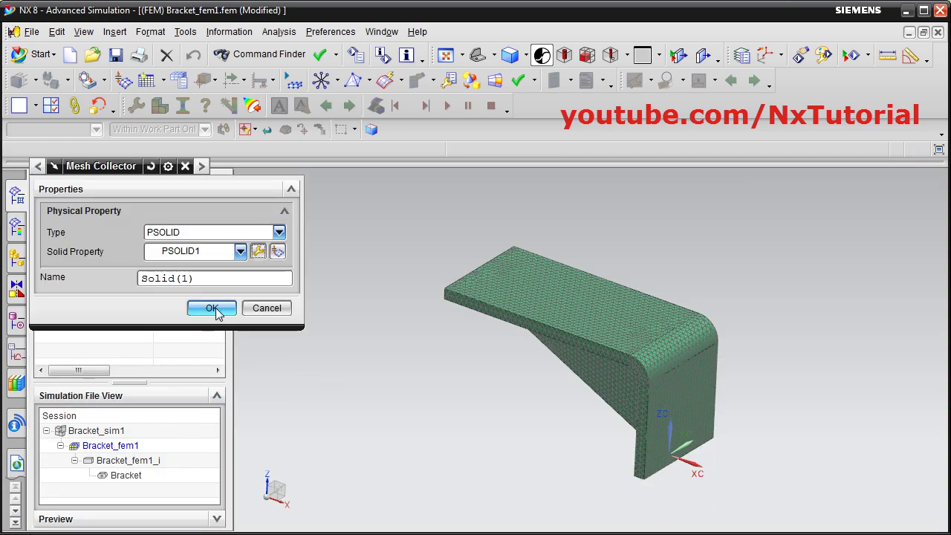
pyautogui.click(214, 311)
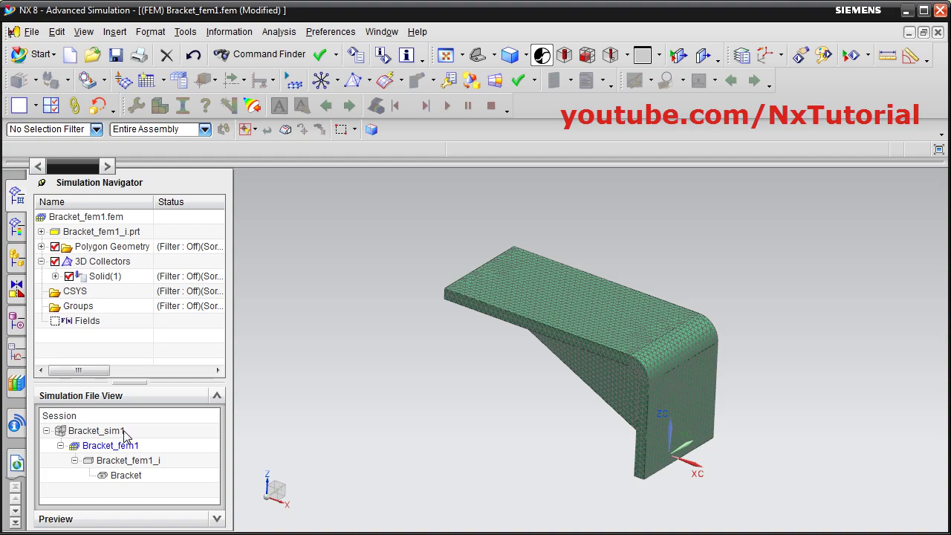
# - Make Bracket_sim1 the displayed part, solve Solution 1 with Model Setup Check enabled, and close the check report
pyautogui.click(382, 32)
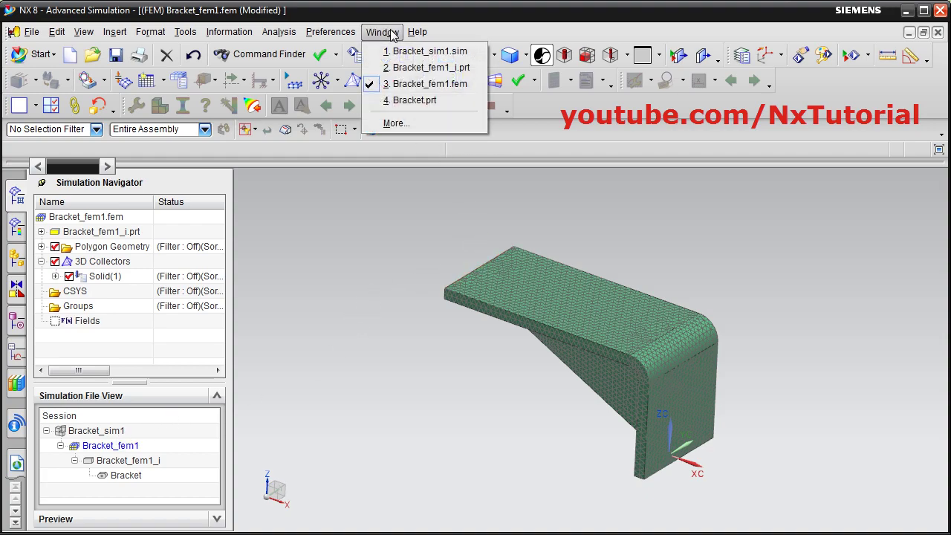
pyautogui.click(441, 51)
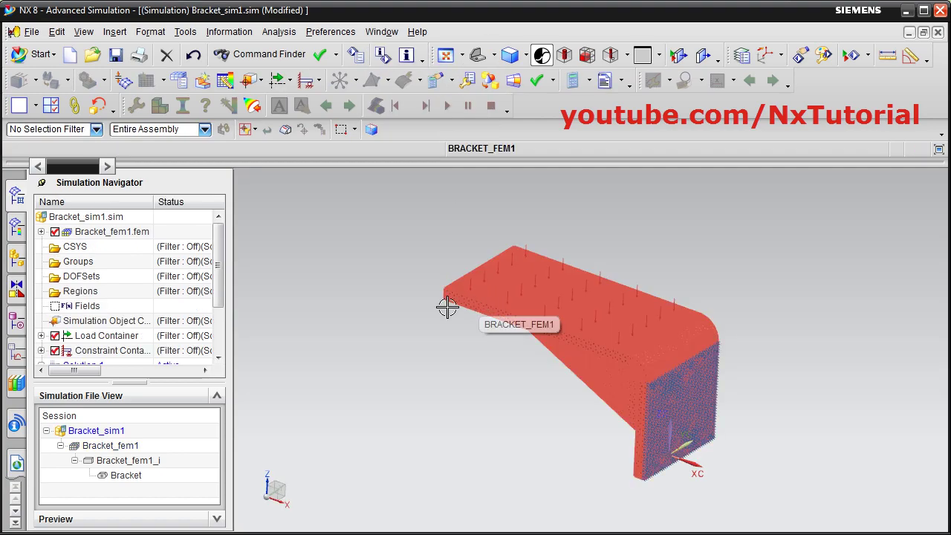
pyautogui.moveTo(219, 267); pyautogui.dragTo(221, 315)
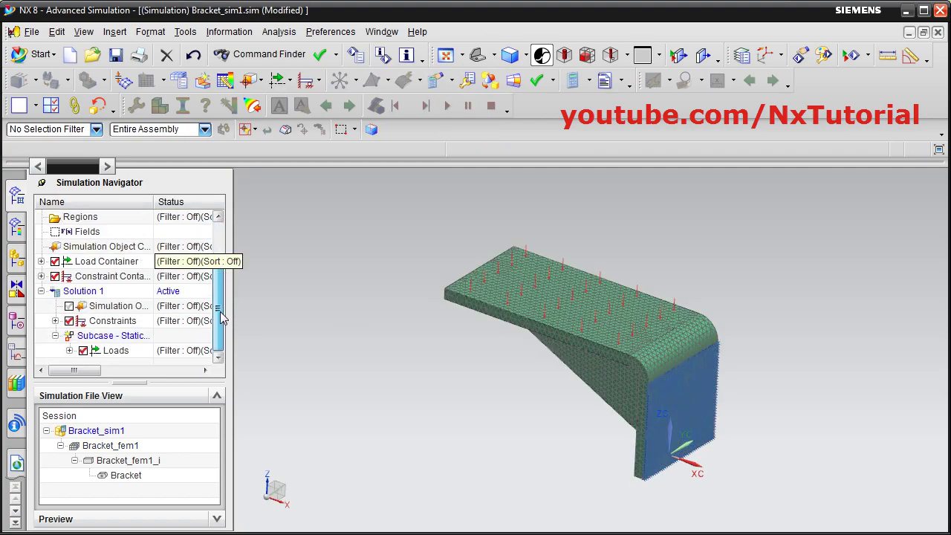
pyautogui.rightClick(88, 296)
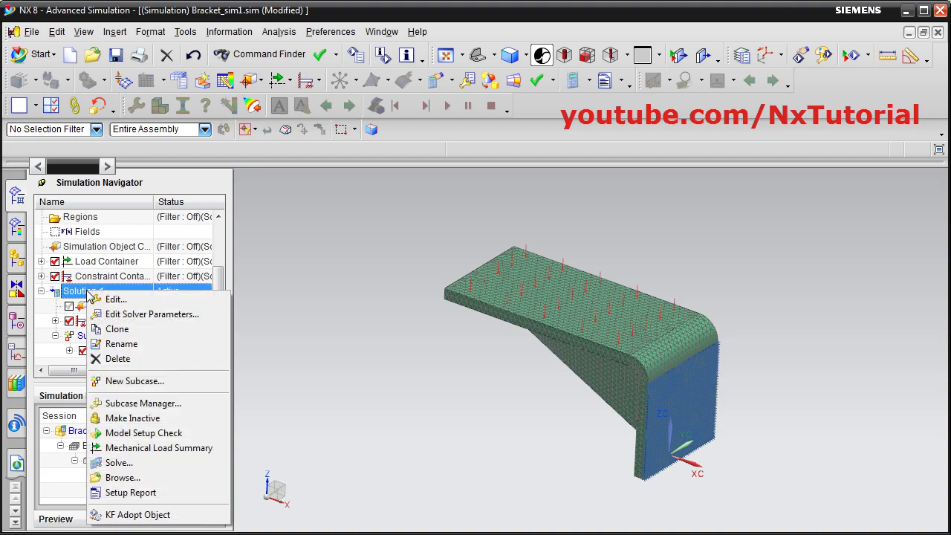
pyautogui.click(134, 464)
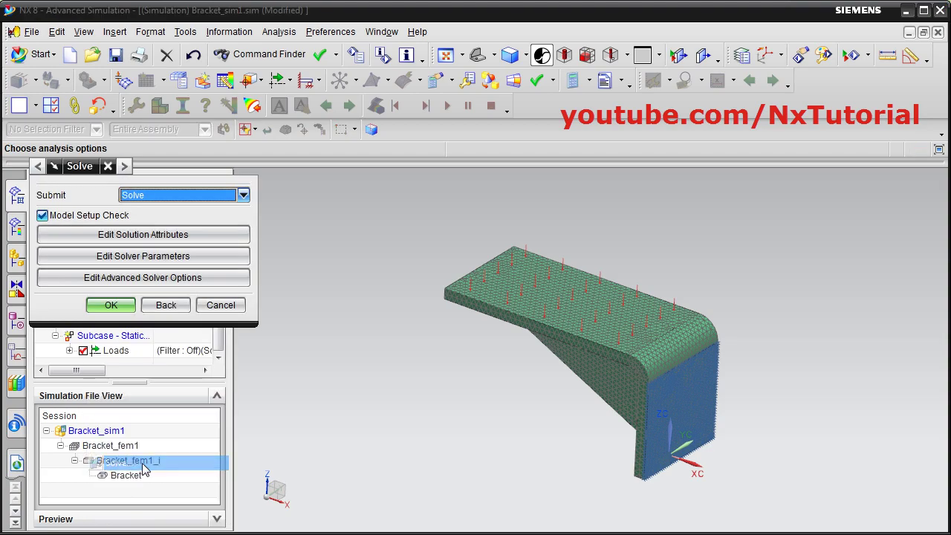
pyautogui.click(118, 307)
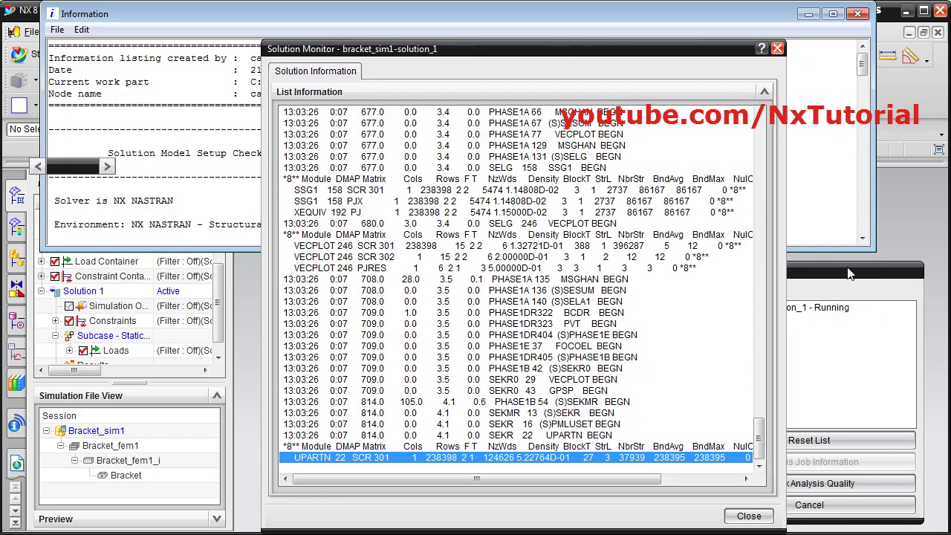
pyautogui.moveTo(848, 274); pyautogui.dragTo(850, 218)
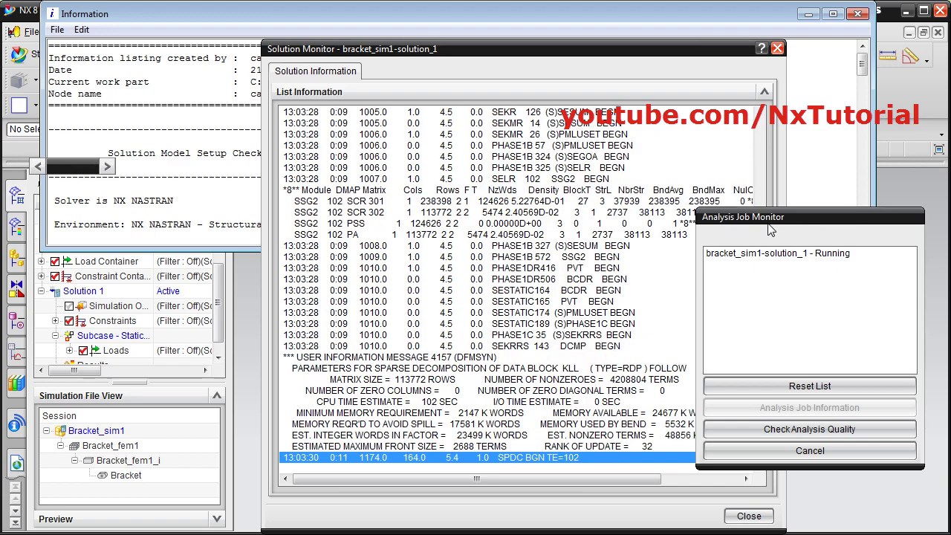
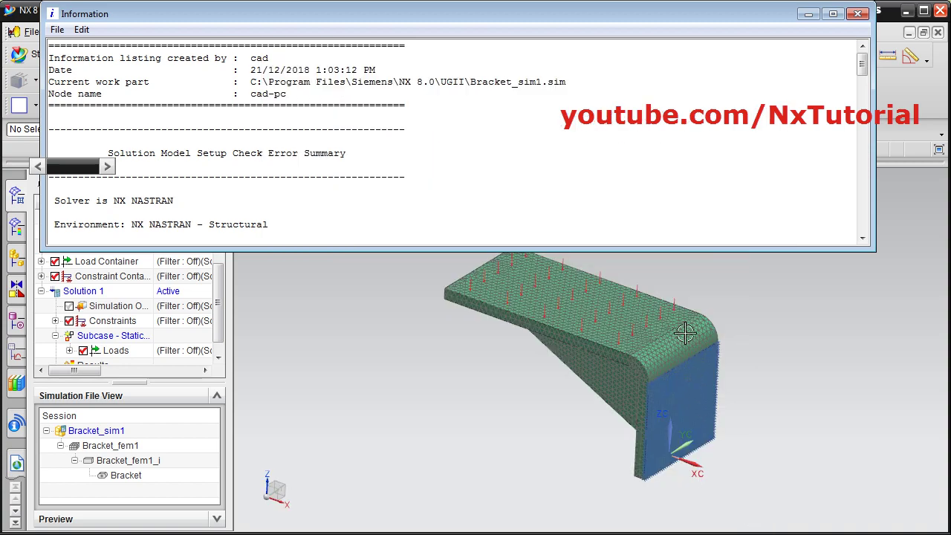
pyautogui.click(857, 14)
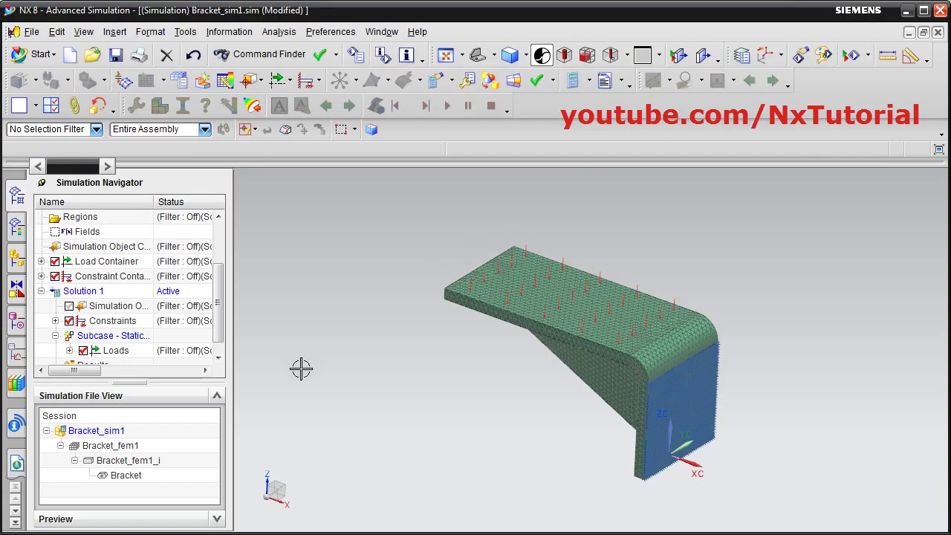
# - Open the results of Solution 1 and display the Displacement - Nodal fringe plot
pyautogui.moveTo(222, 297); pyautogui.dragTo(220, 329)
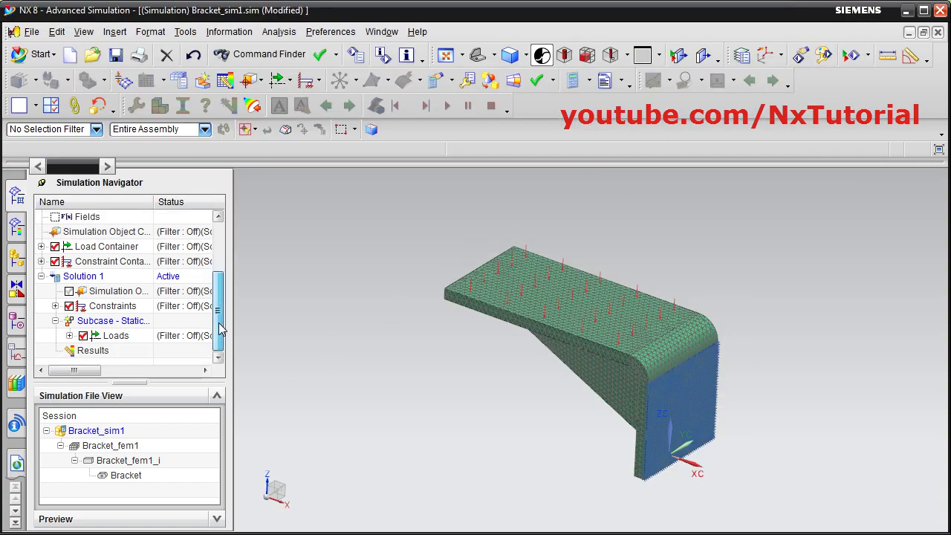
pyautogui.rightClick(87, 353)
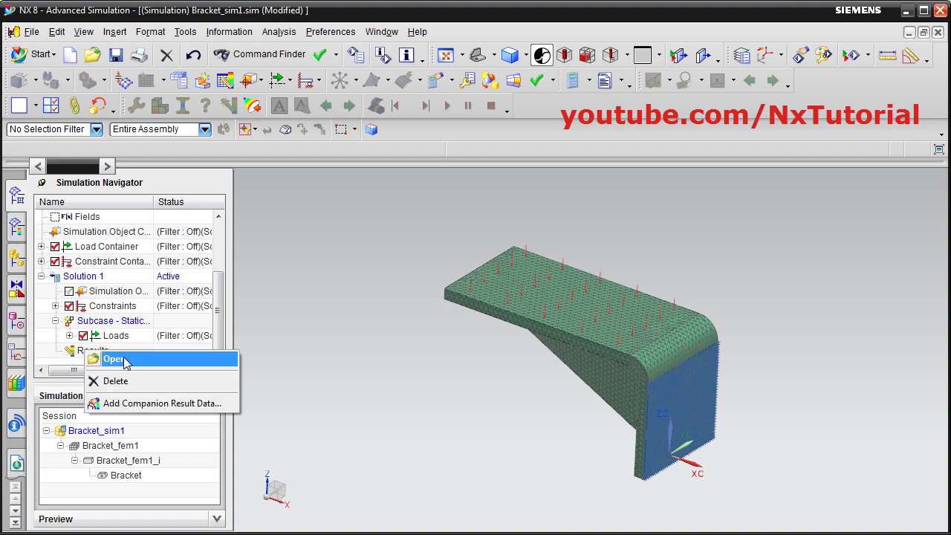
pyautogui.click(125, 362)
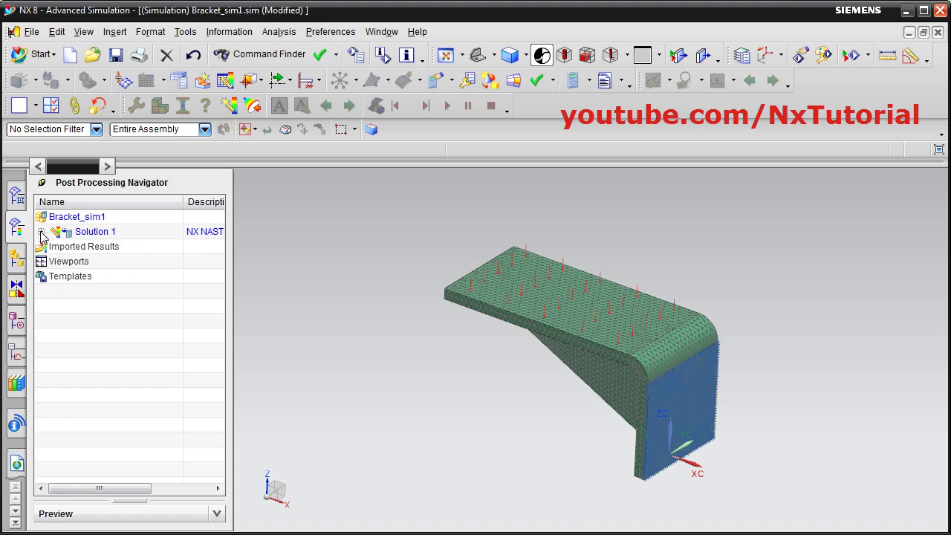
pyautogui.click(41, 232)
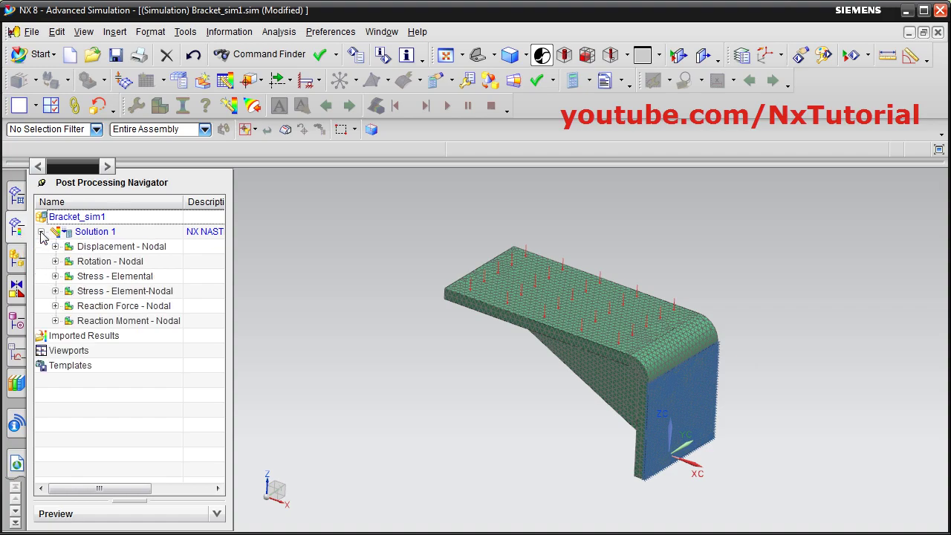
pyautogui.doubleClick(109, 248)
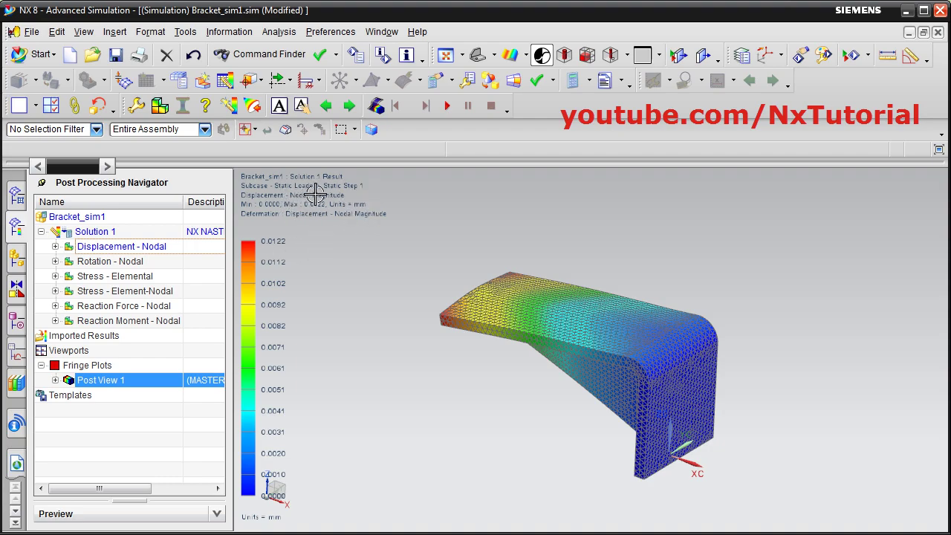
# - Play the displacement animation and examine how the bracket deforms from different angles
pyautogui.moveTo(480, 403); pyautogui.dragTo(543, 393, button='middle')
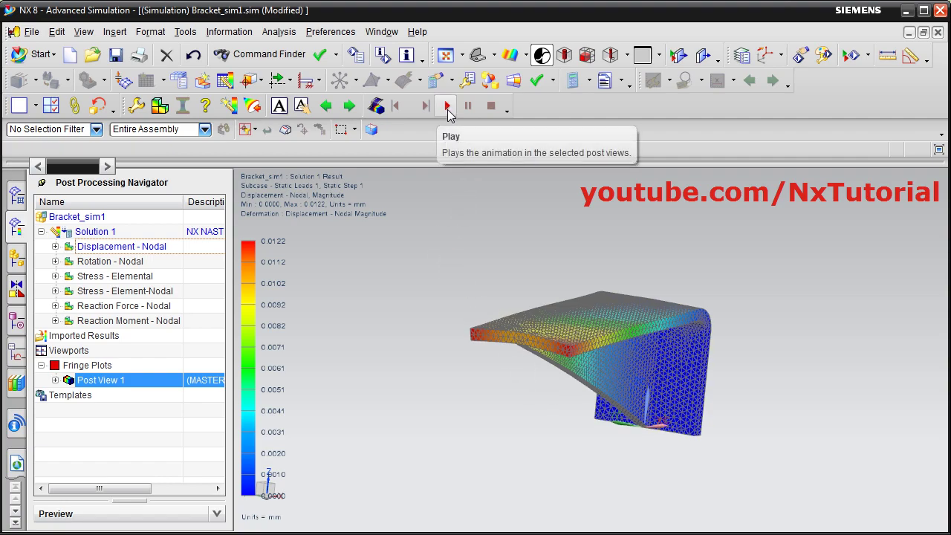
pyautogui.click(446, 108)
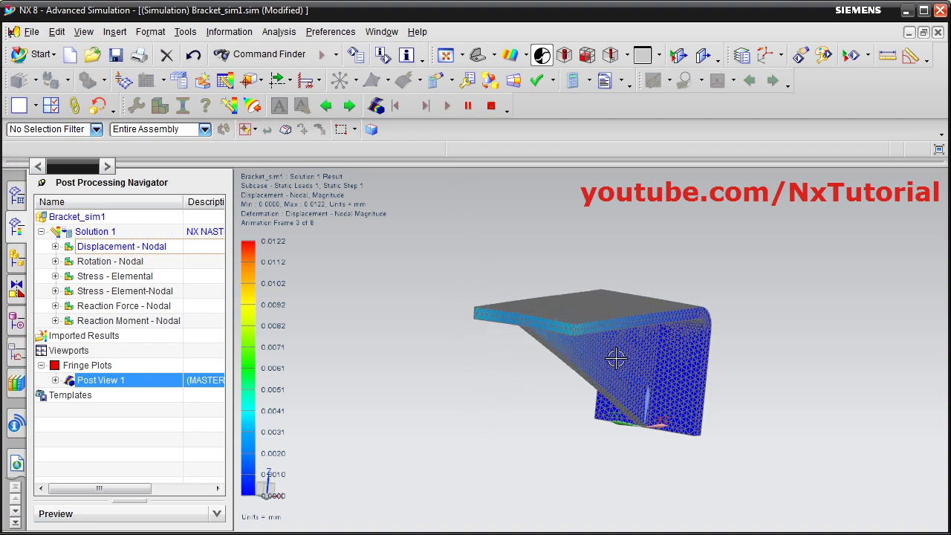
pyautogui.moveTo(502, 421); pyautogui.dragTo(596, 319, button='middle')
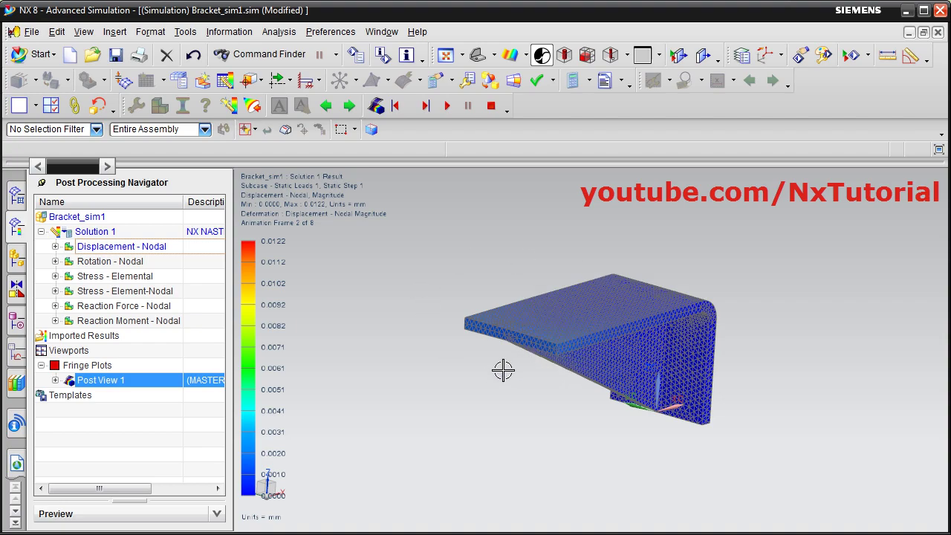
# - Plot the Displacement - Nodal result again and show the undeformed model in the post view
pyautogui.doubleClick(104, 246)
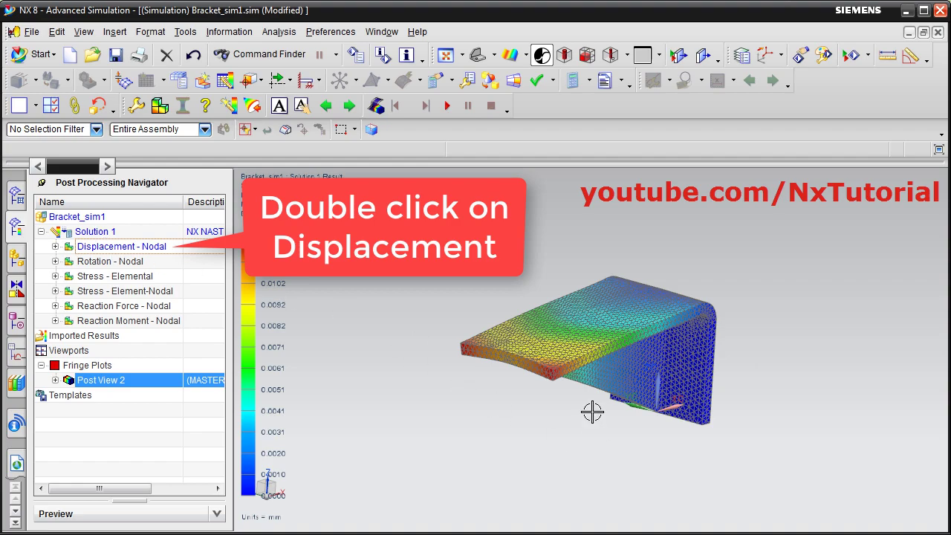
pyautogui.click(137, 107)
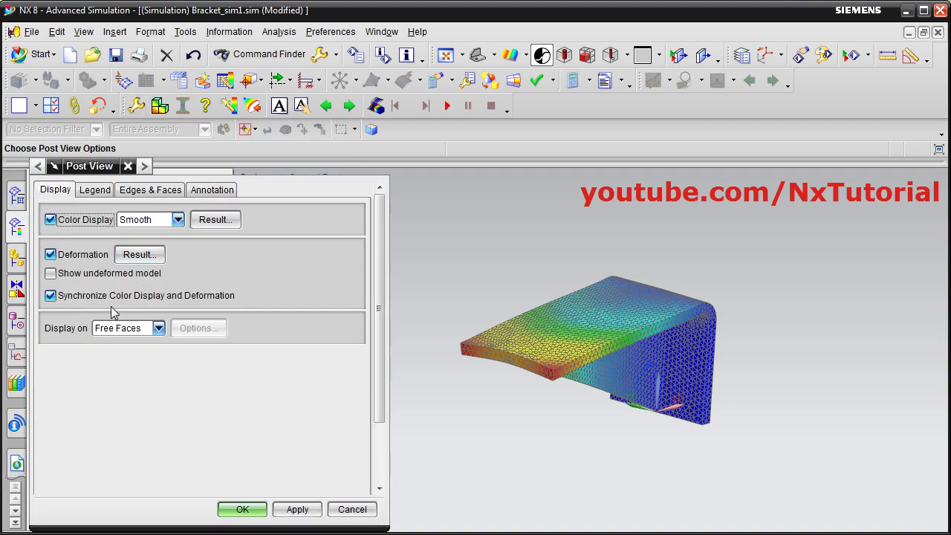
pyautogui.click(68, 276)
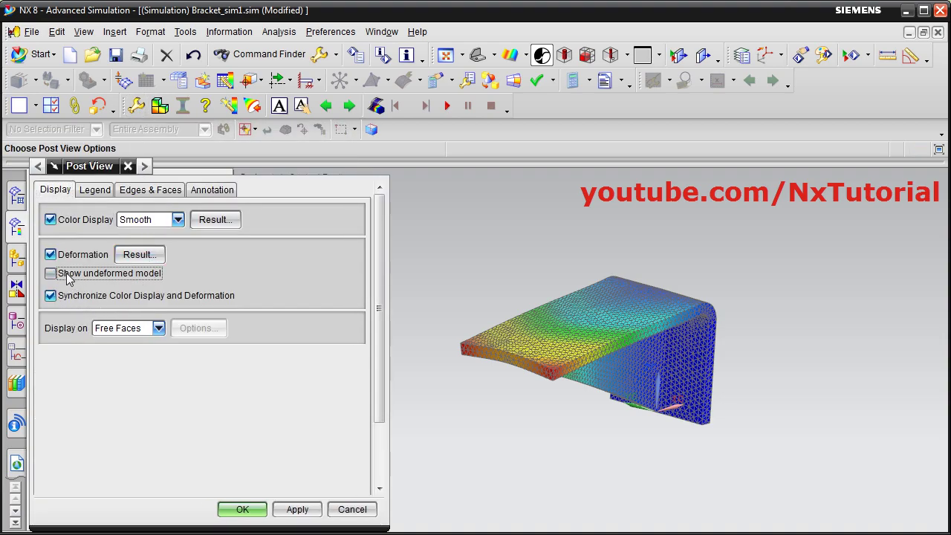
pyautogui.click(243, 510)
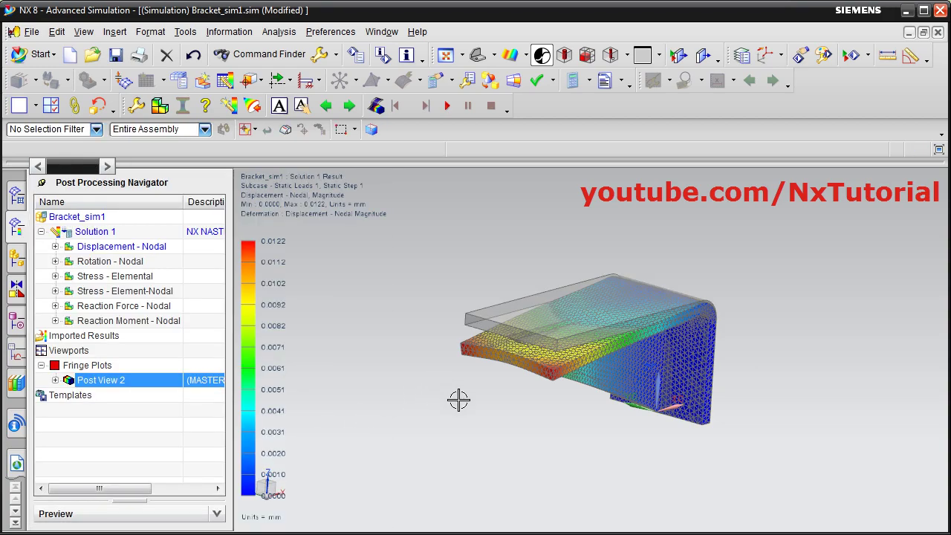
# - Animate the displacement against the undeformed model, examine the bracket's free end up close, and stop the animation
pyautogui.click(446, 105)
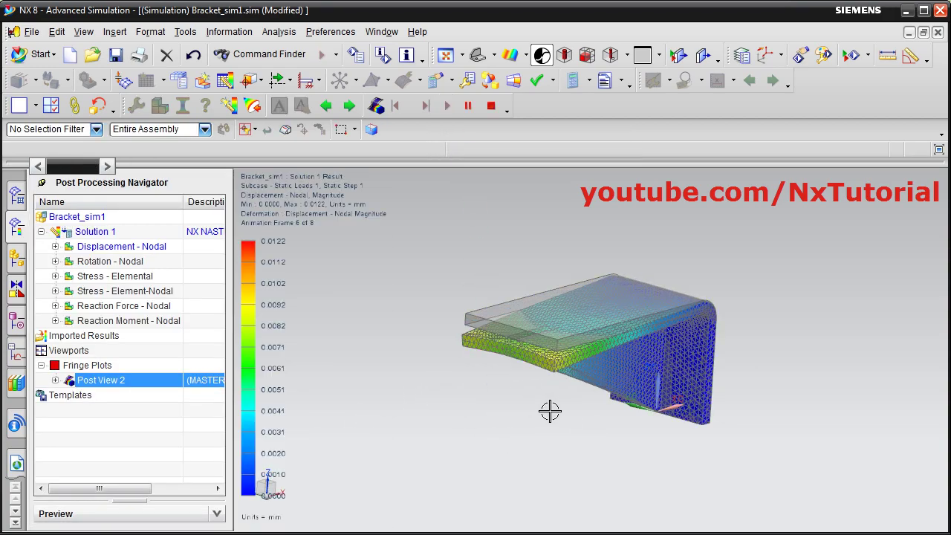
pyautogui.scroll(-3, 549, 412)
pyautogui.scroll(-1, 567, 331)
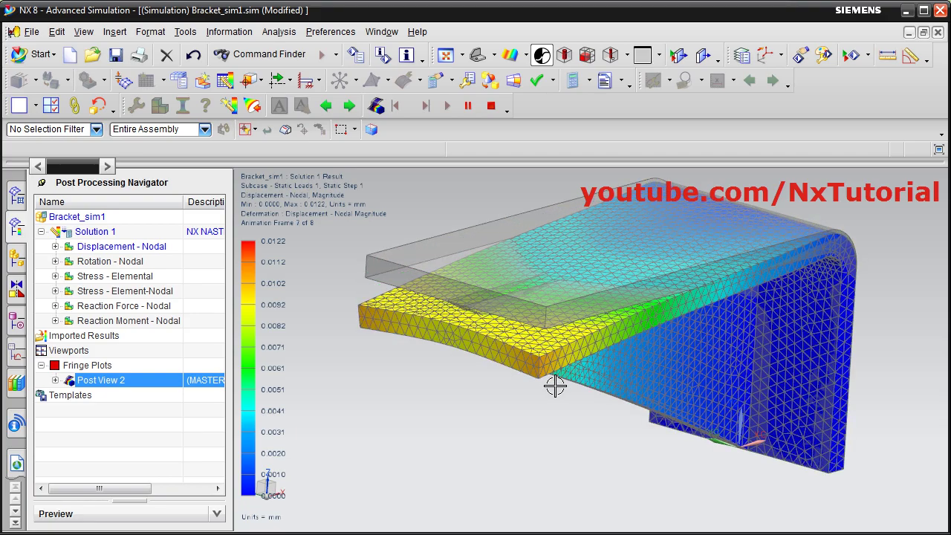
pyautogui.click(490, 105)
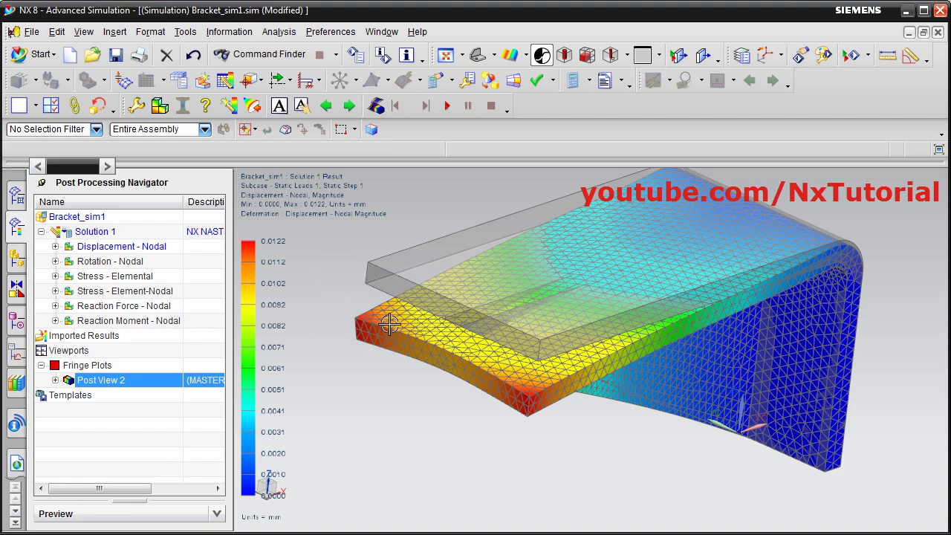
# - Set the deformation scale of the post view to 1 % Model and accept the post view settings
pyautogui.click(136, 107)
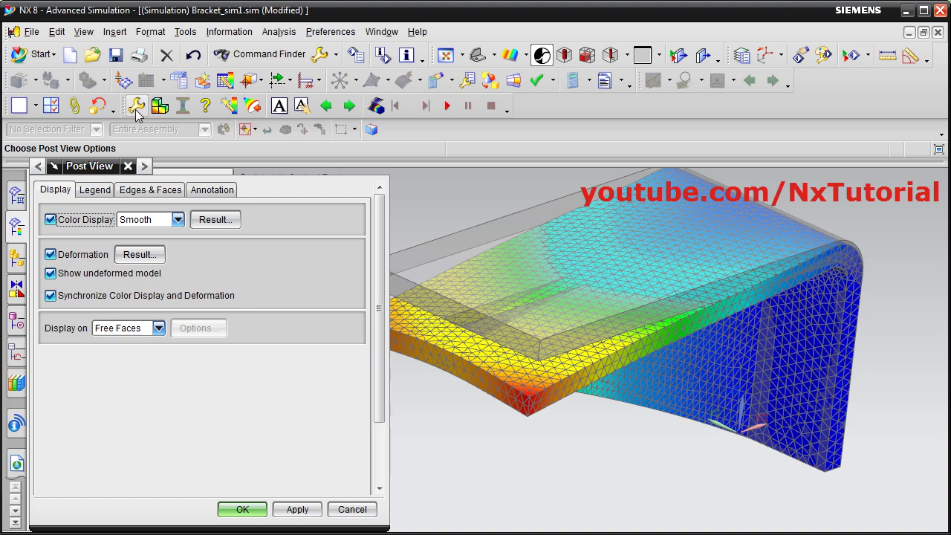
pyautogui.click(141, 255)
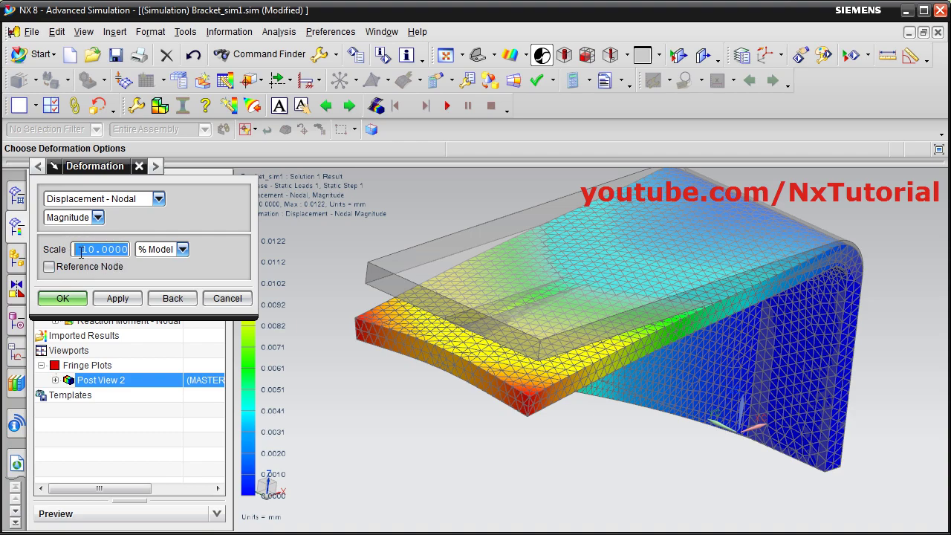
pyautogui.moveTo(81, 252); pyautogui.dragTo(125, 251)
pyautogui.write('1')
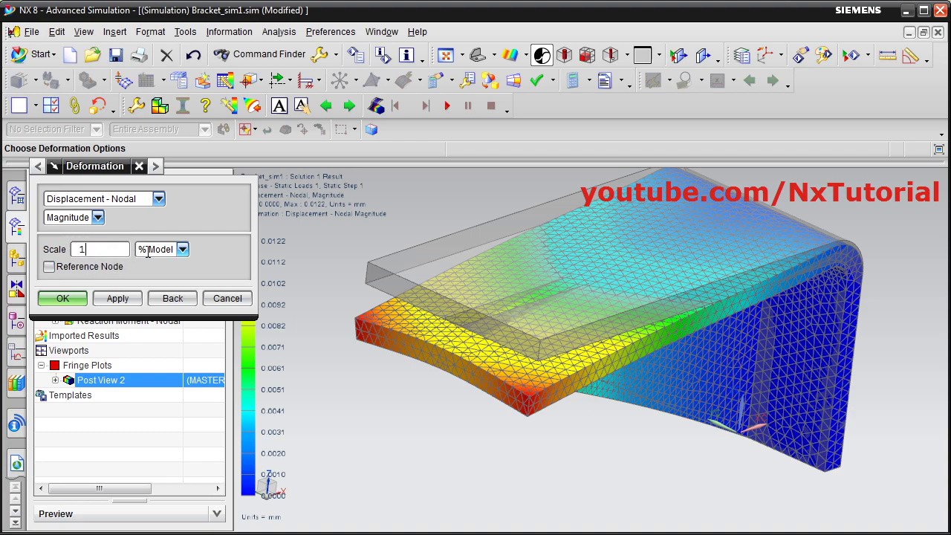
pyautogui.click(123, 299)
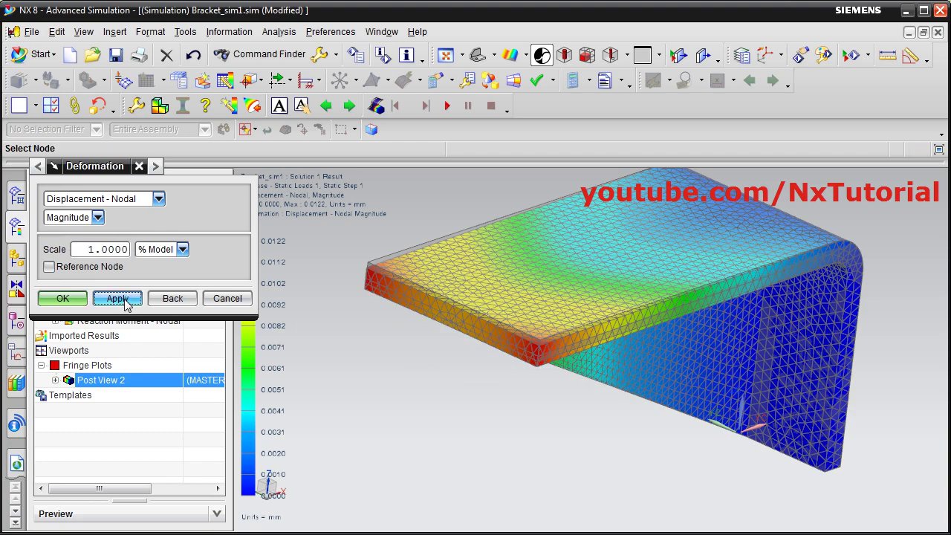
pyautogui.click(63, 298)
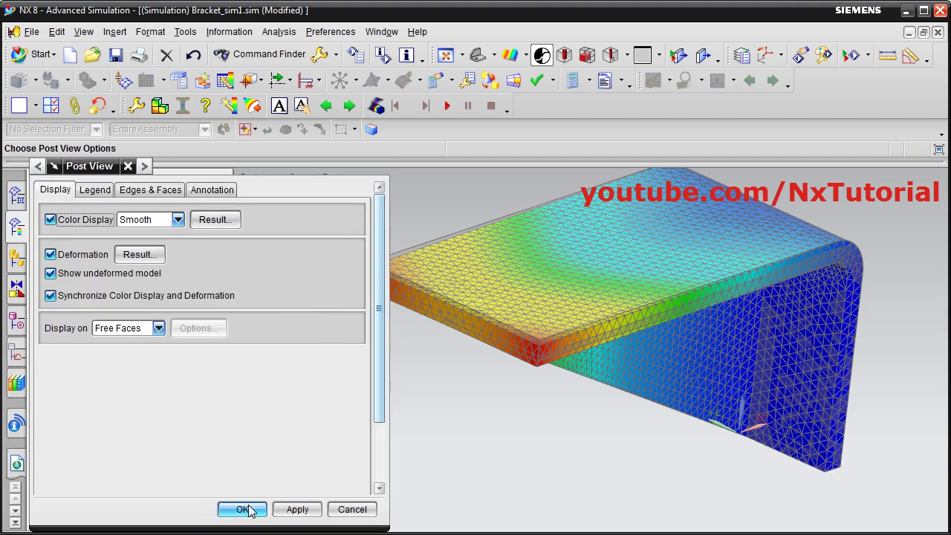
pyautogui.click(247, 509)
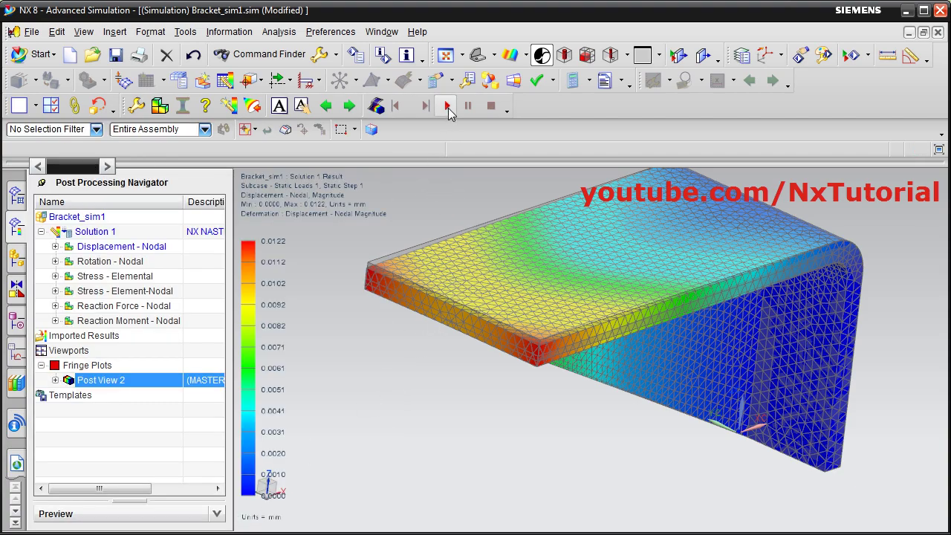
# - Play and stop the animation of the rescaled displacement, and display the Stress - Elemental result
pyautogui.click(447, 106)
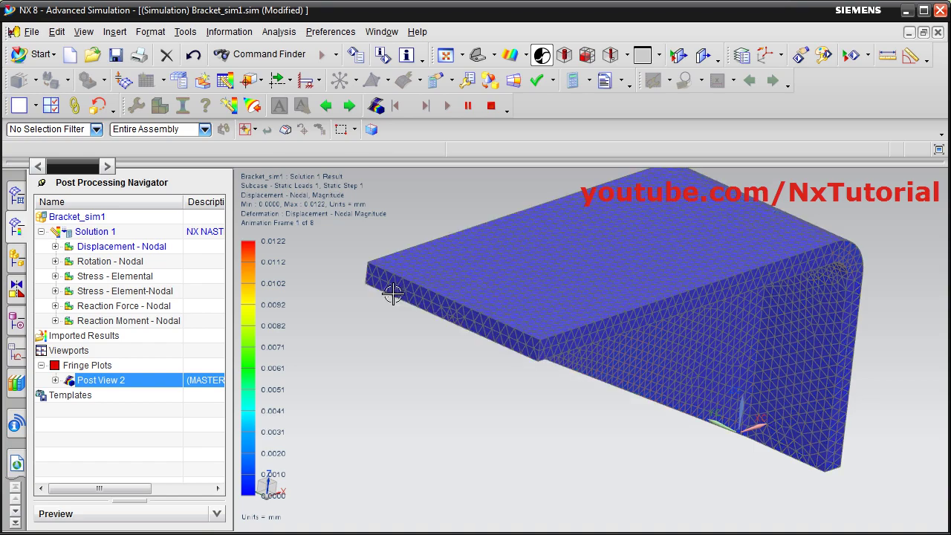
pyautogui.click(490, 106)
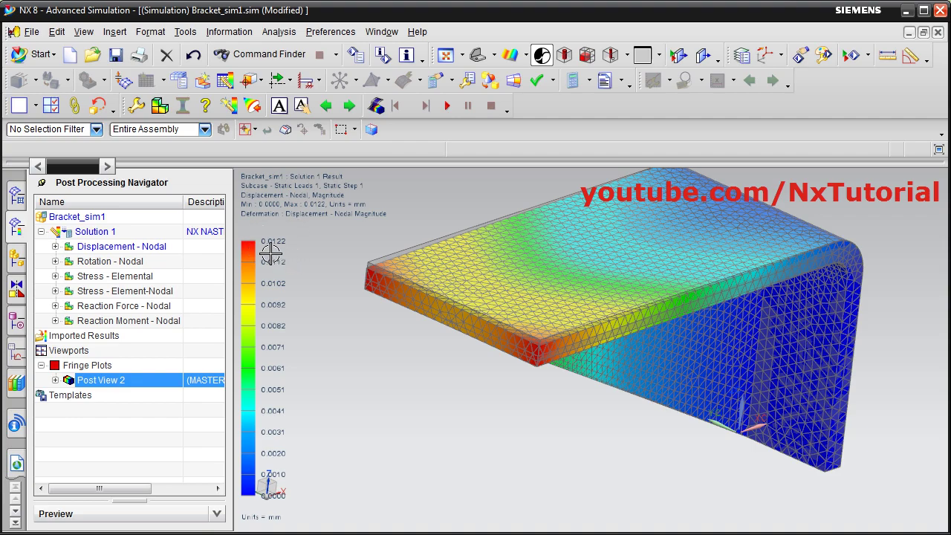
pyautogui.doubleClick(87, 277)
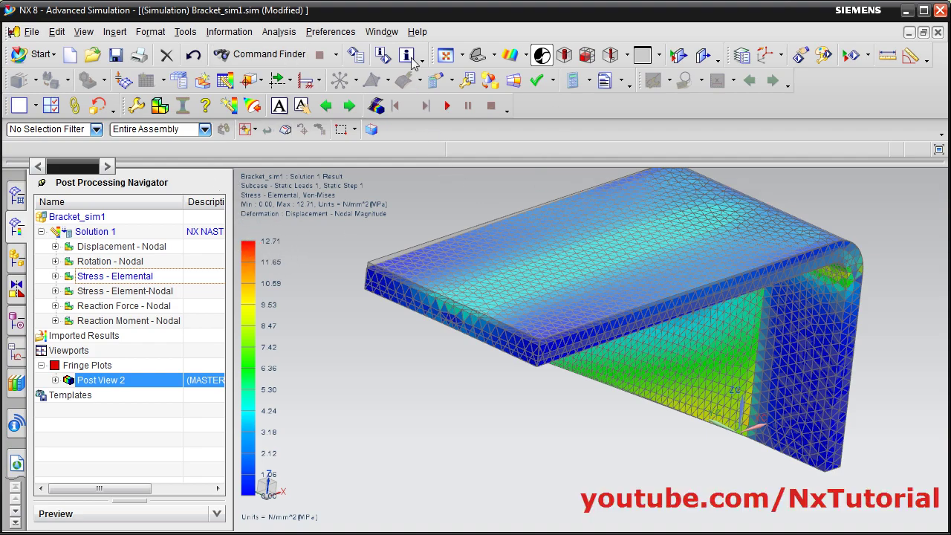
# - Make Bracket_fem1 the displayed part
pyautogui.click(381, 32)
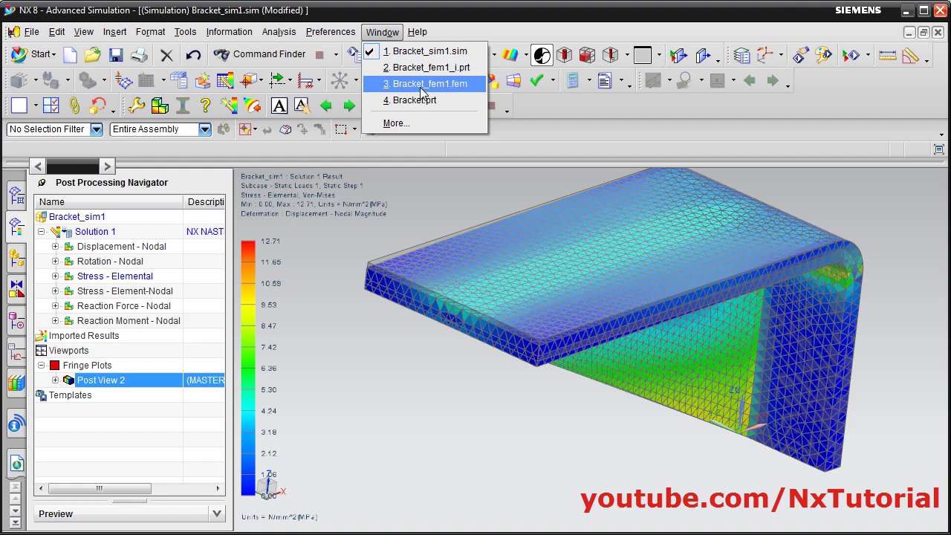
pyautogui.click(420, 84)
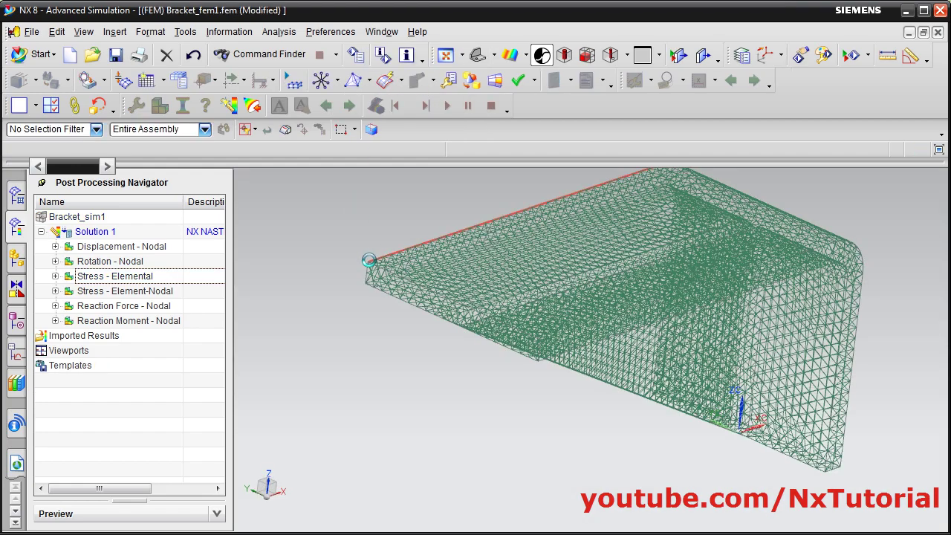
# - Display the material properties of the library material Steel from the Manage Materials list
pyautogui.click(104, 80)
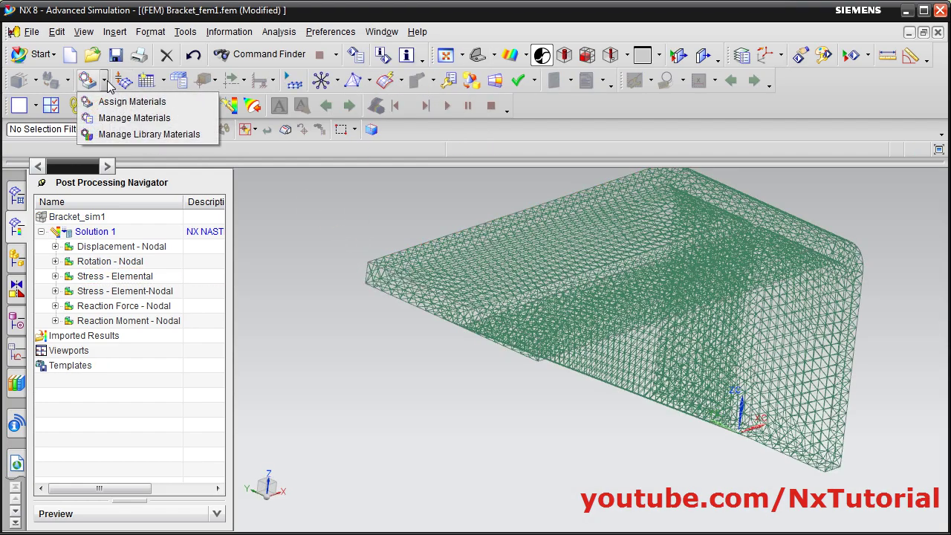
pyautogui.click(124, 119)
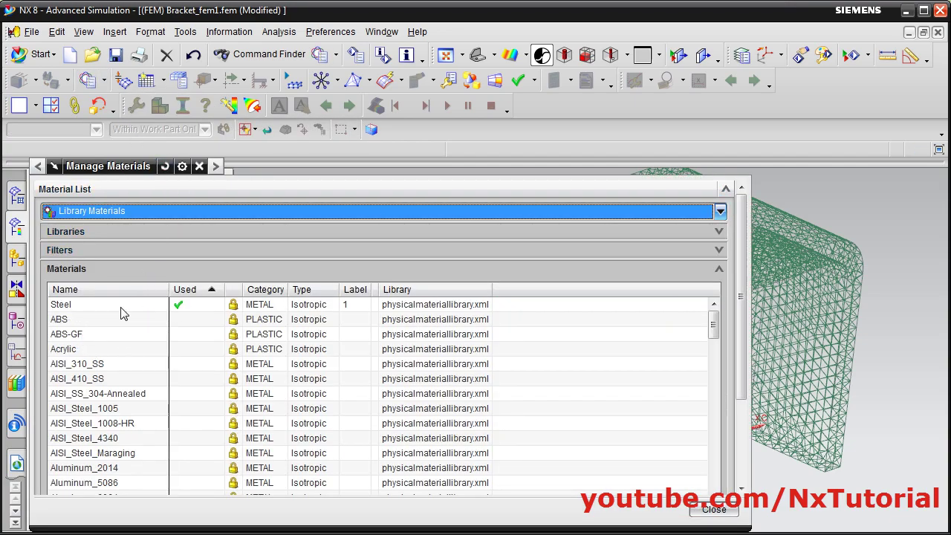
pyautogui.click(97, 309)
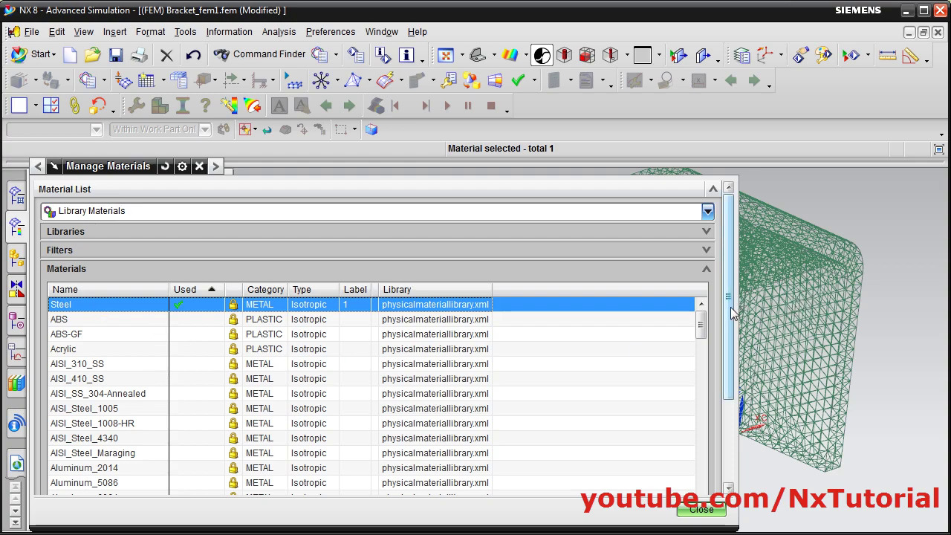
pyautogui.scroll(-3, 732, 312)
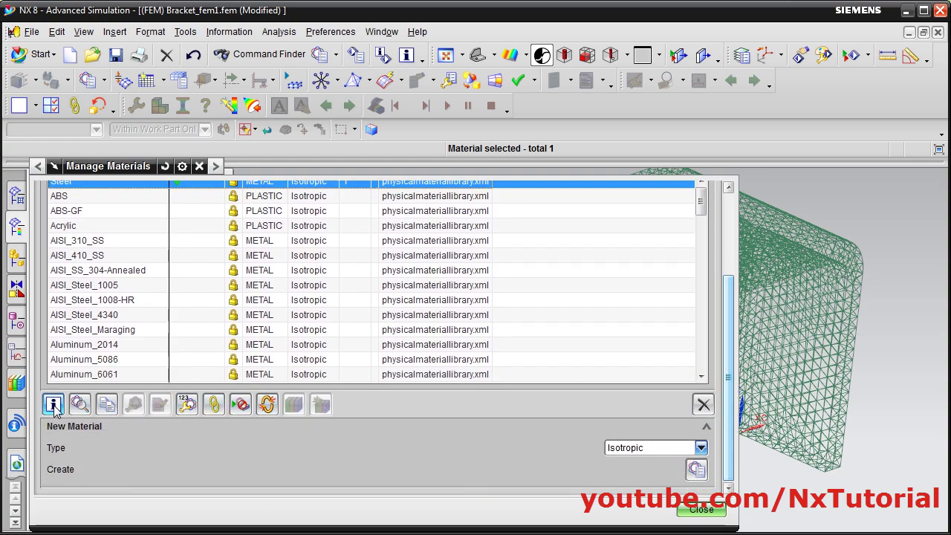
pyautogui.click(53, 405)
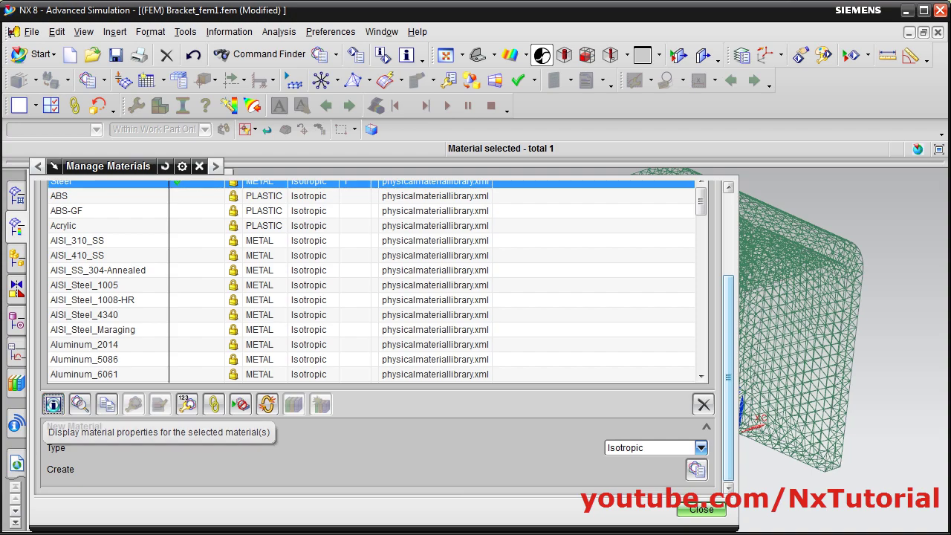
# - Examine the yield strength table in the Steel property listing, and close the listing and the Manage Materials dialog
pyautogui.scroll(-15, 259, 159)
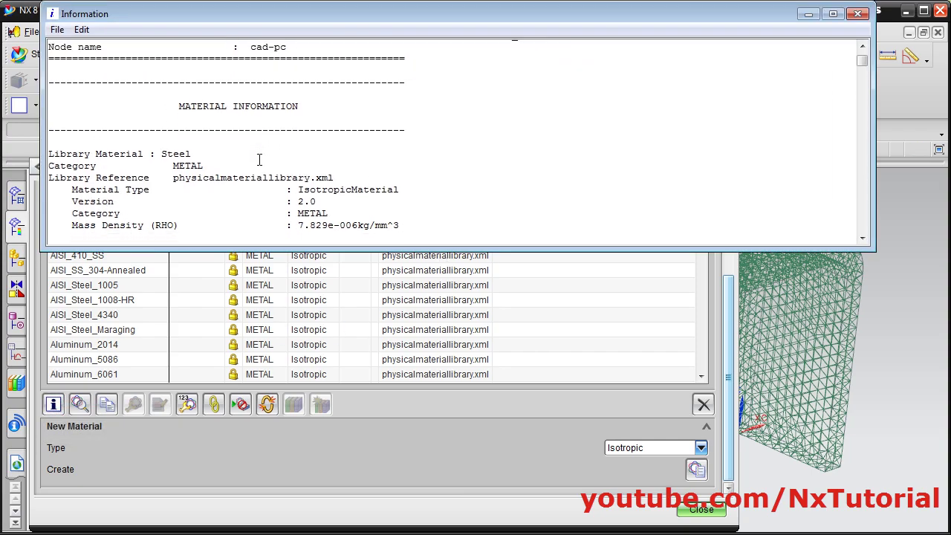
pyautogui.scroll(-12, 264, 176)
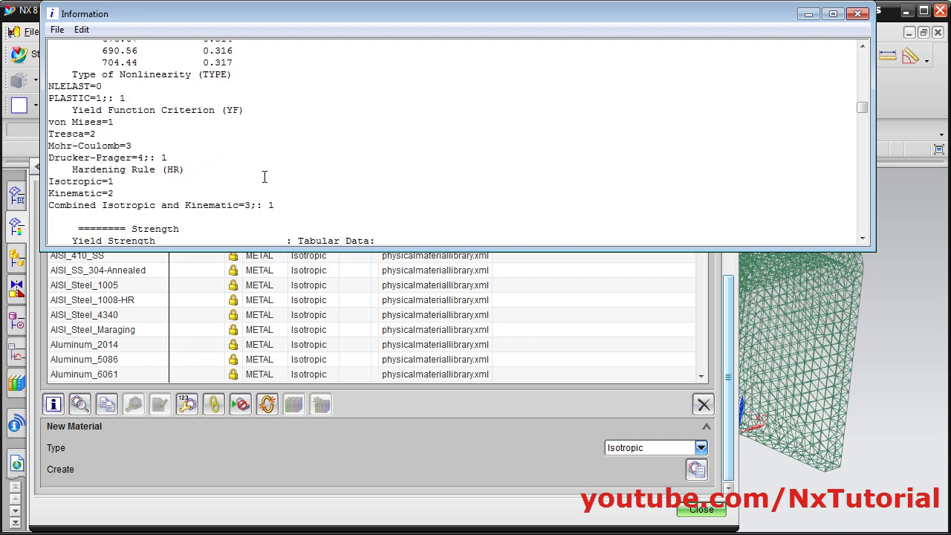
pyautogui.scroll(2, 264, 176)
pyautogui.scroll(-2, 265, 176)
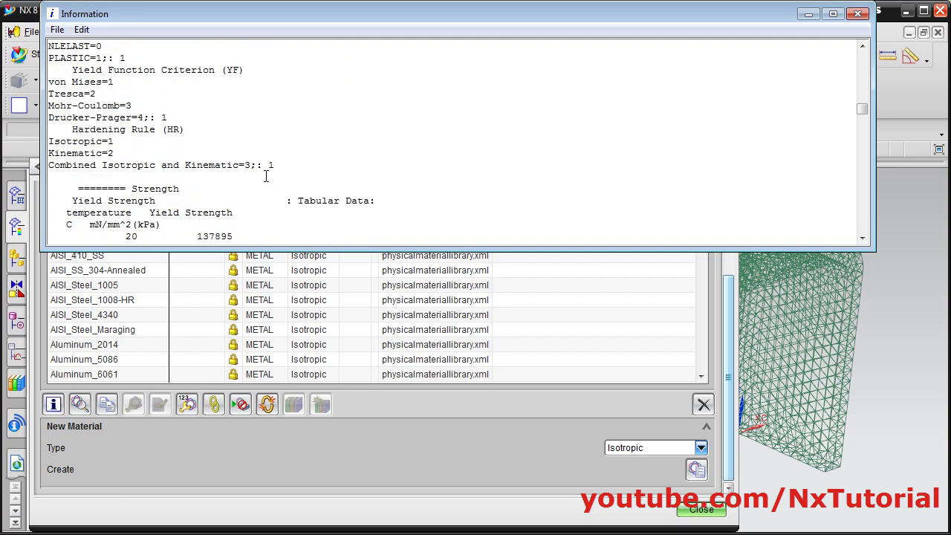
pyautogui.scroll(-1, 265, 176)
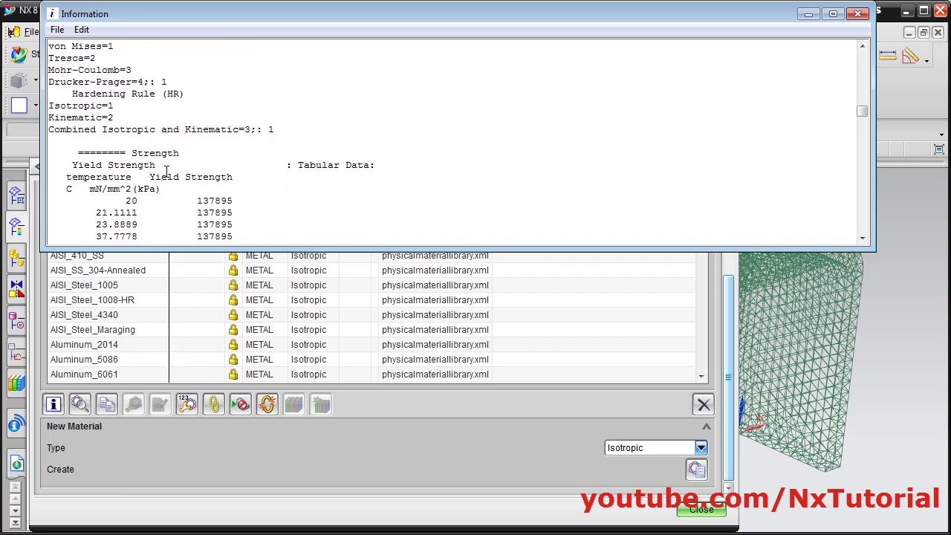
pyautogui.scroll(-1, 116, 184)
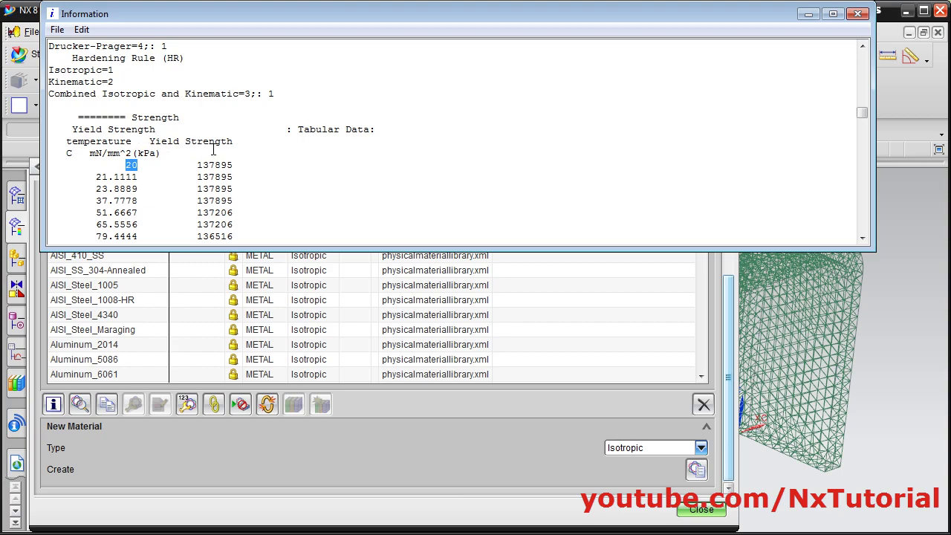
pyautogui.click(858, 15)
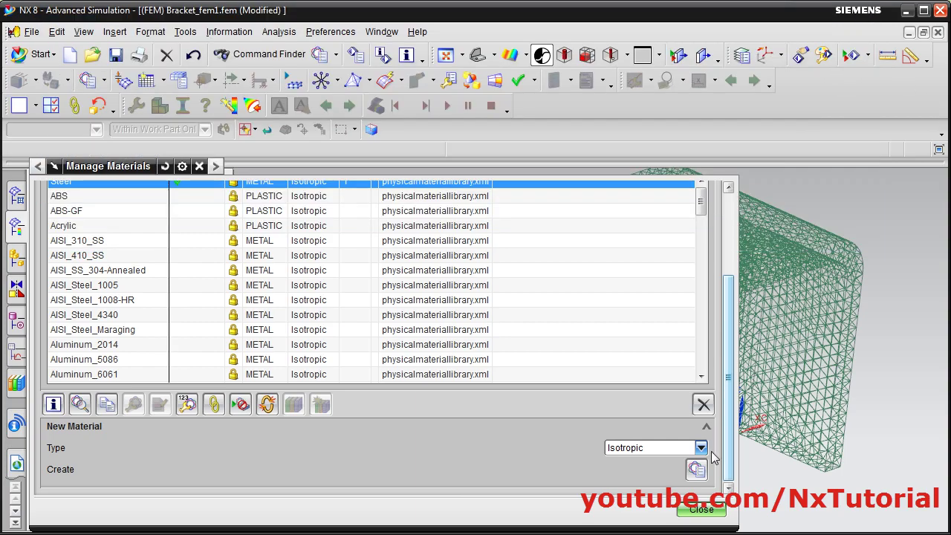
pyautogui.click(701, 509)
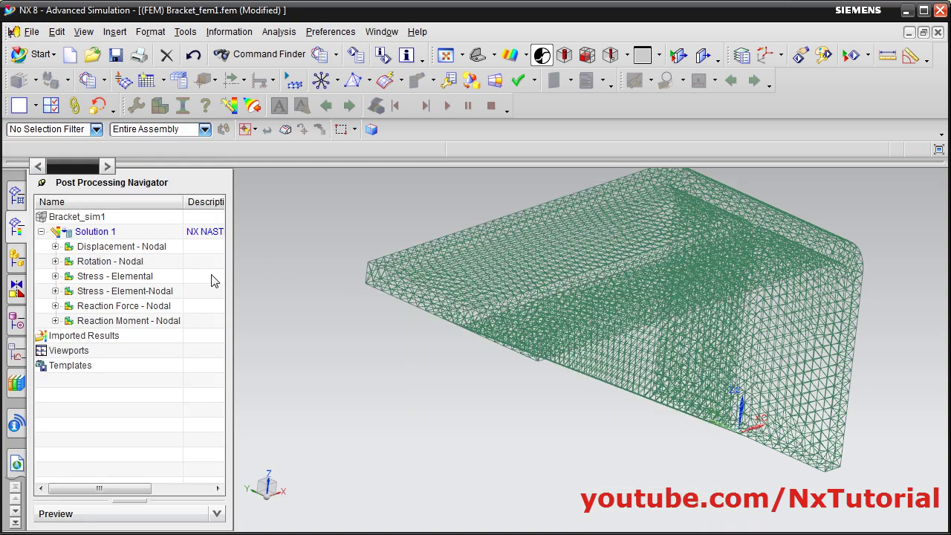
# - Display the Stress - Elemental result of Solution 1 and examine the stress distribution on the bracket
pyautogui.doubleClick(115, 277)
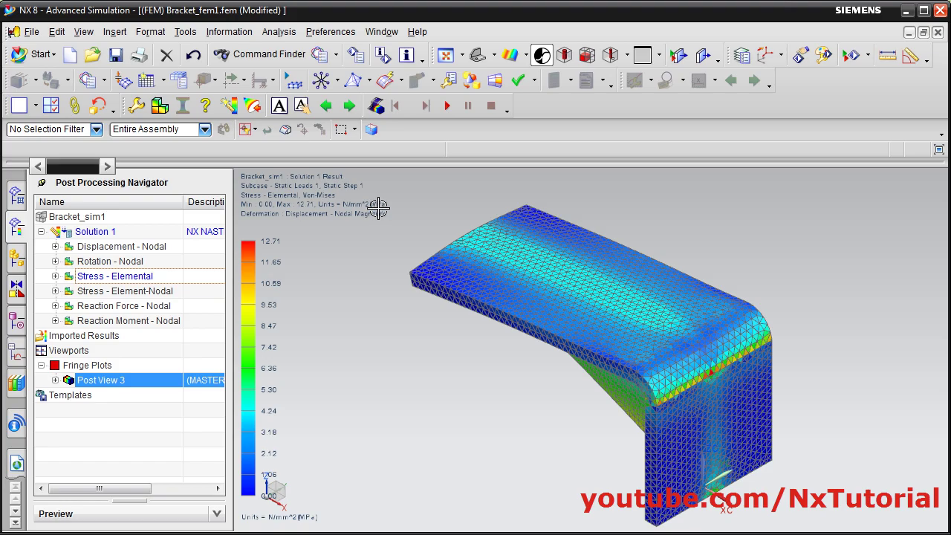
pyautogui.moveTo(512, 429)
pyautogui.mouseDown(button='middle')
pyautogui.moveTo(569, 419)
pyautogui.moveTo(528, 422)
pyautogui.mouseUp(button='middle')
pyautogui.scroll(-1, 527, 421)
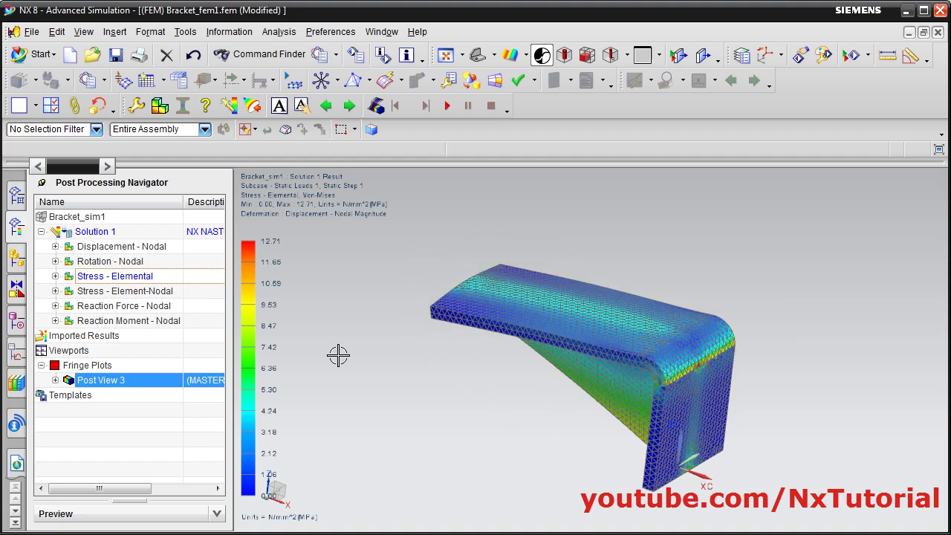
# - Make Bracket_sim1 the displayed part from the Simulation File View
pyautogui.click(18, 199)
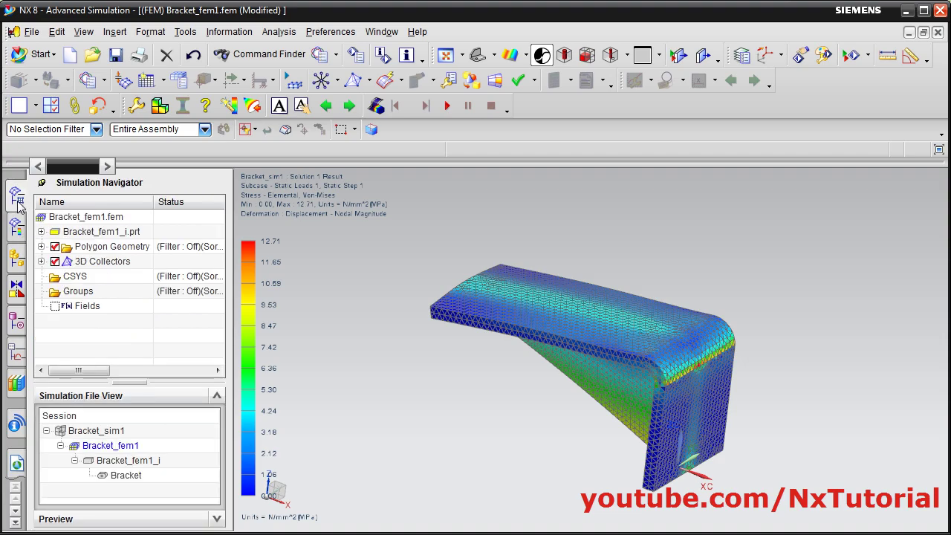
pyautogui.rightClick(91, 433)
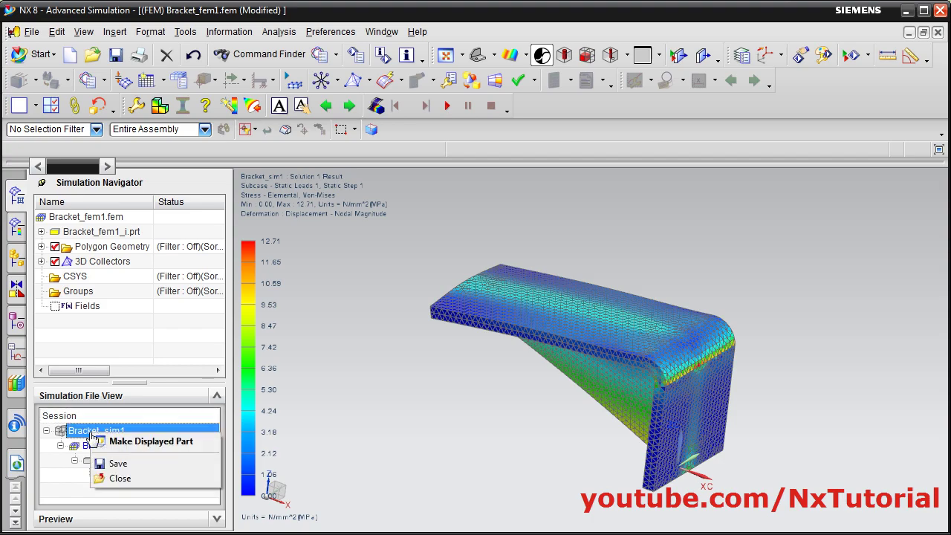
pyautogui.click(156, 441)
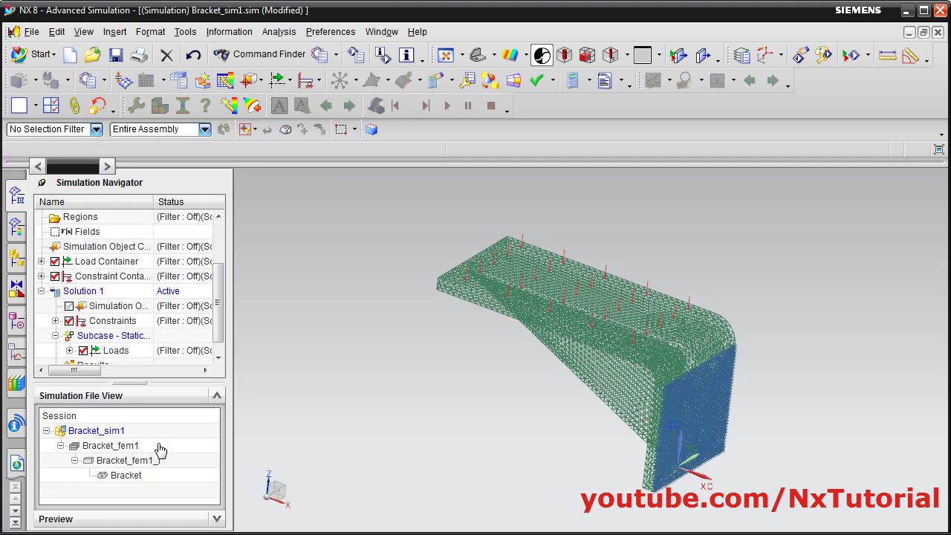
# - Clone Solution 1 in the Bracket_sim1 simulation
pyautogui.scroll(-1, 214, 338)
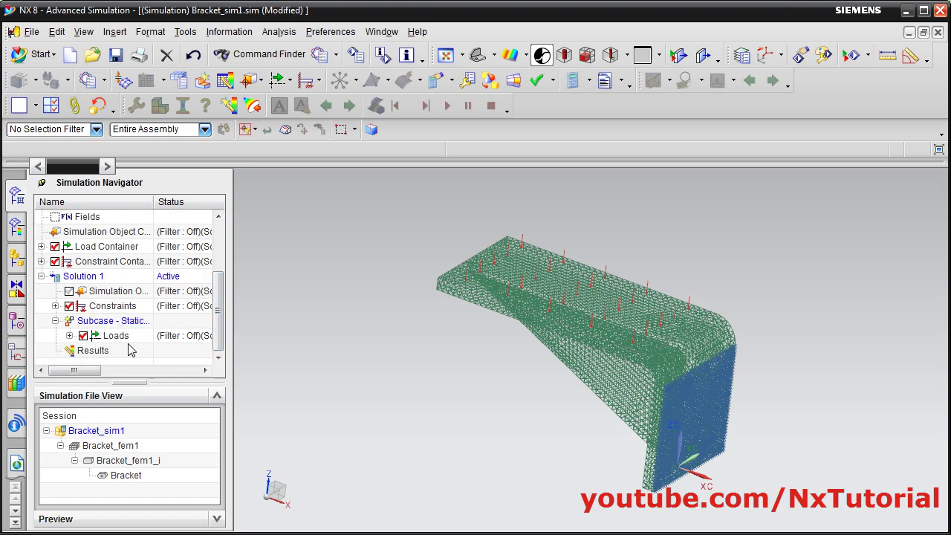
pyautogui.click(41, 276)
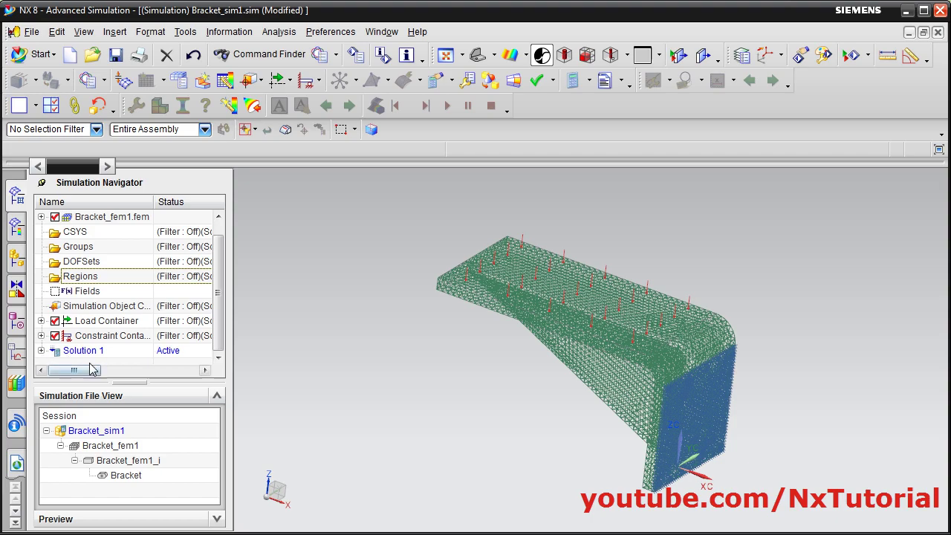
pyautogui.rightClick(88, 355)
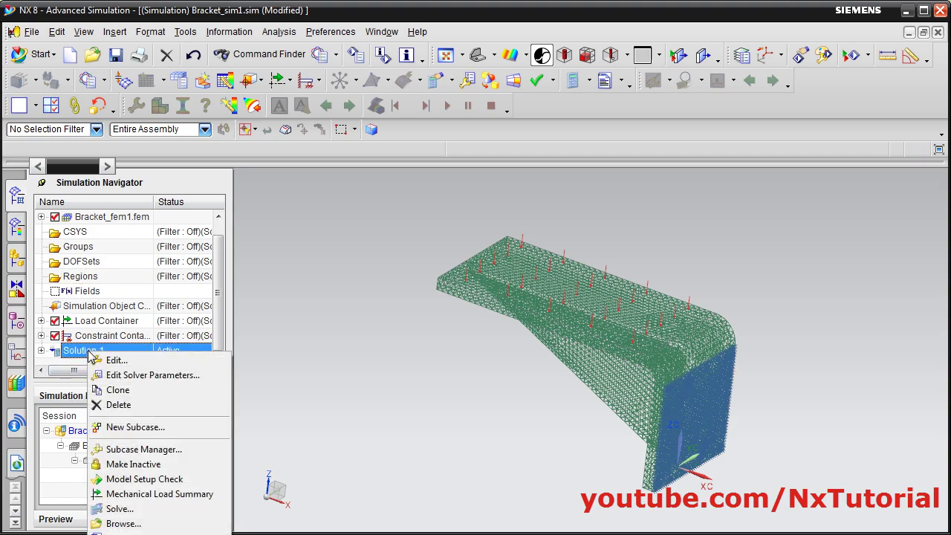
pyautogui.click(118, 390)
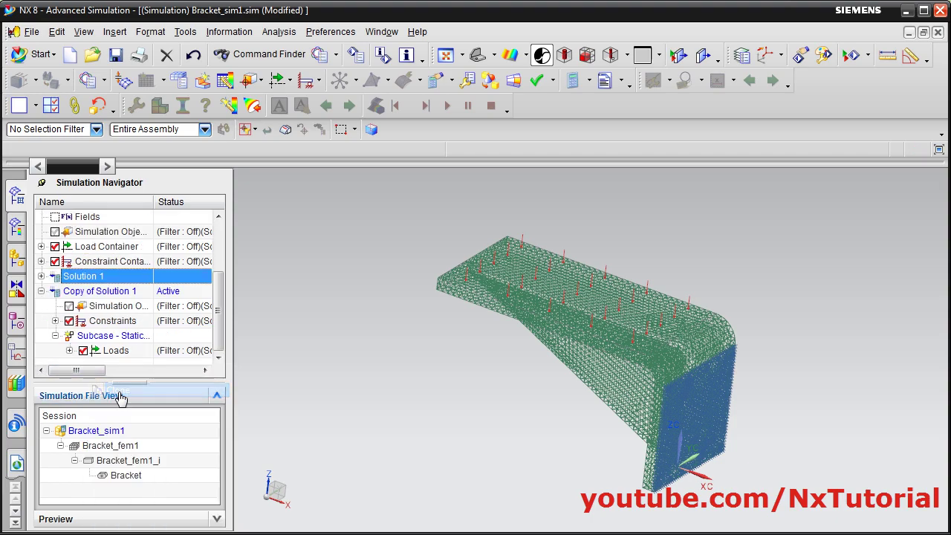
# - Rename the cloned solution as Solution 2
pyautogui.click(95, 295)
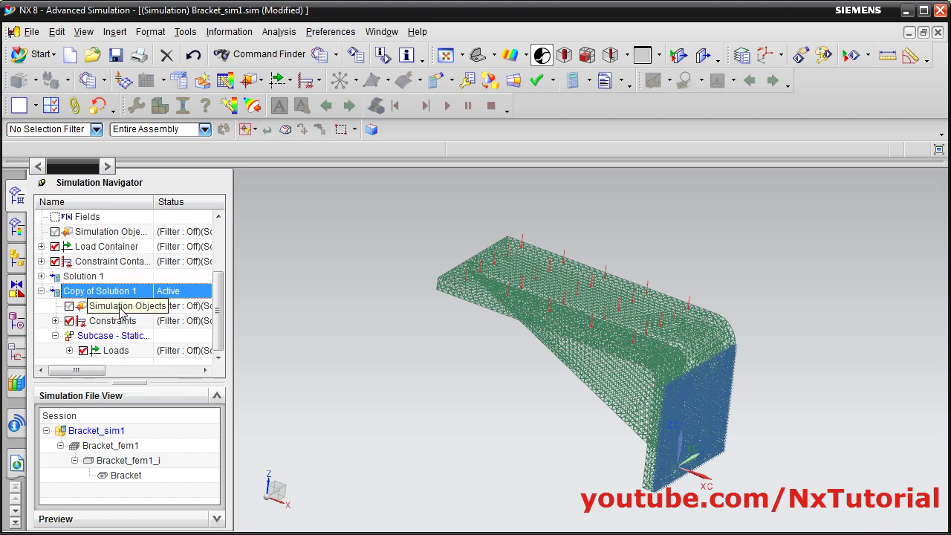
pyautogui.click(106, 294)
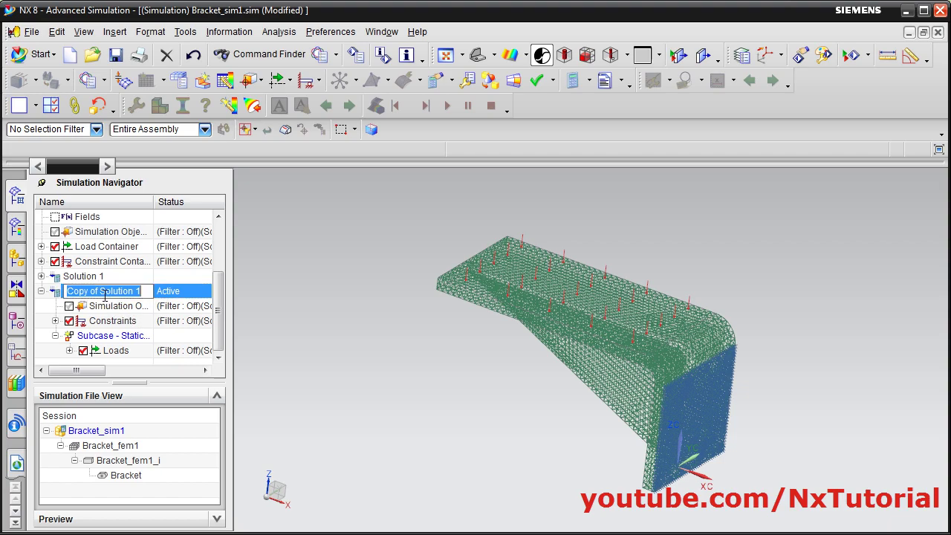
pyautogui.click(101, 291)
pyautogui.hotkey('shift', 'Home')
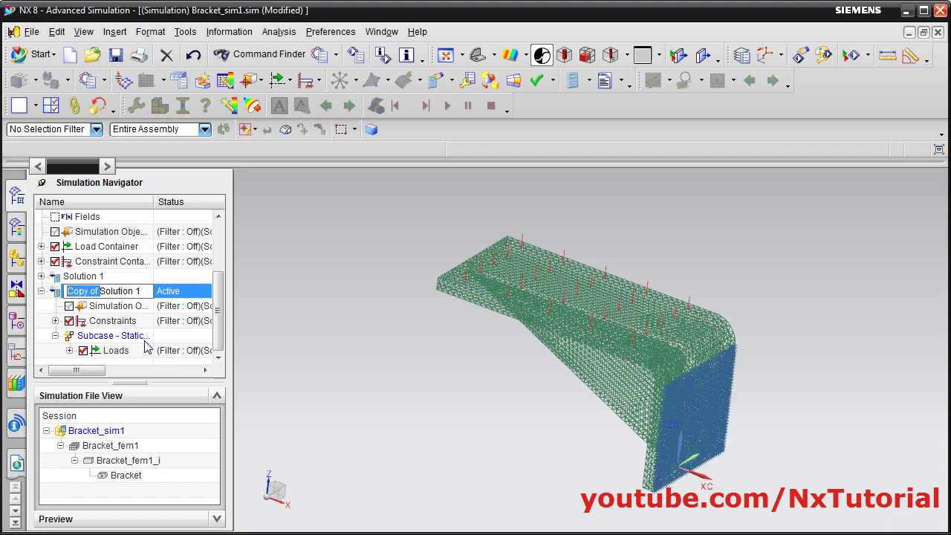
pyautogui.press('BackSpace')
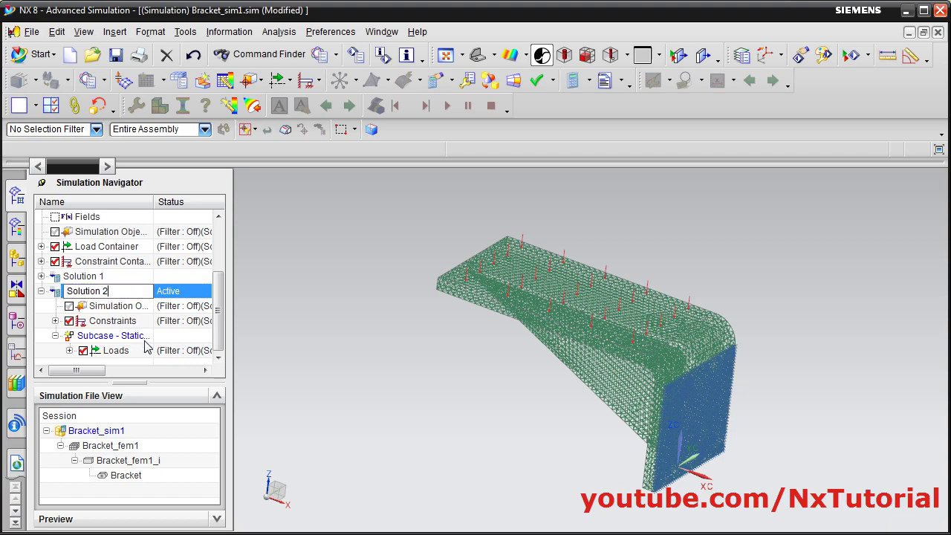
pyautogui.press('Return')
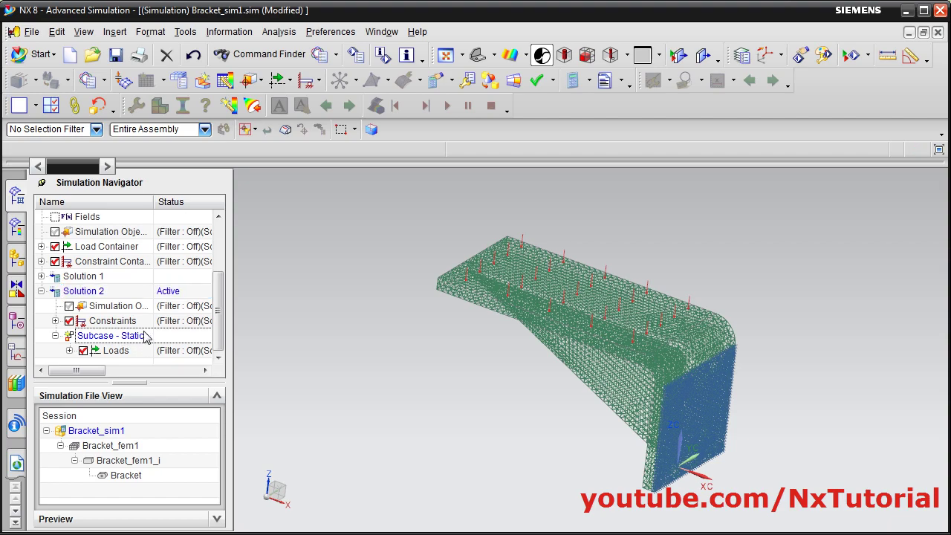
# - Set the force load in Solution 2's static subcase to 2000 N
pyautogui.click(69, 351)
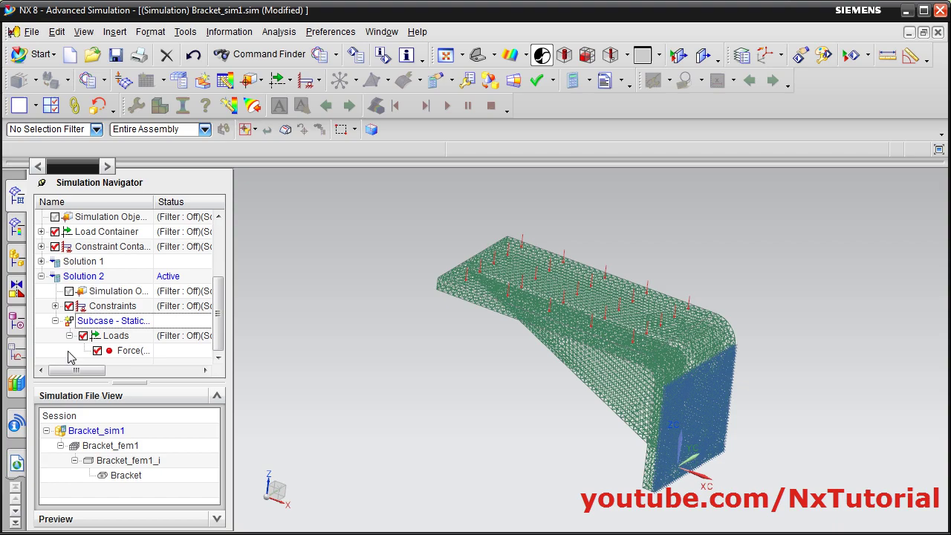
pyautogui.doubleClick(128, 352)
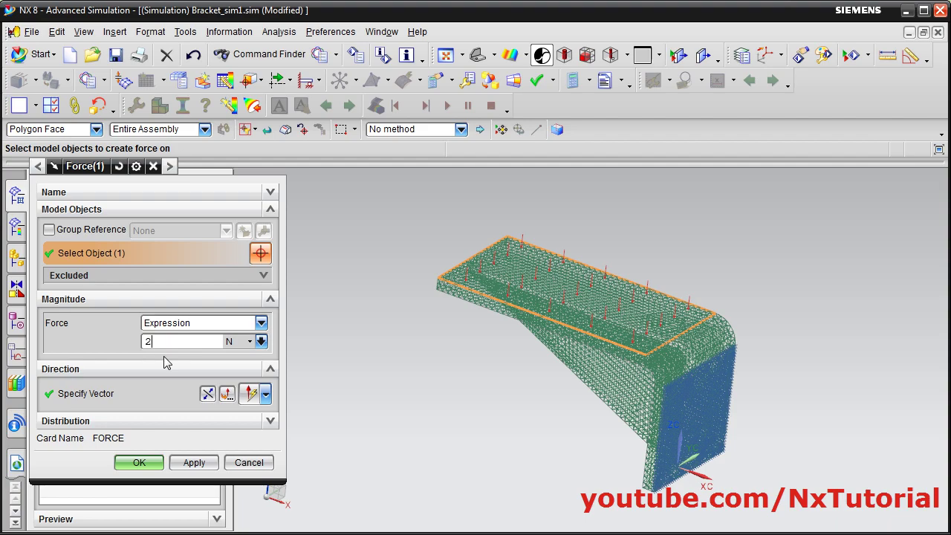
pyautogui.write('2000')
pyautogui.click(138, 462)
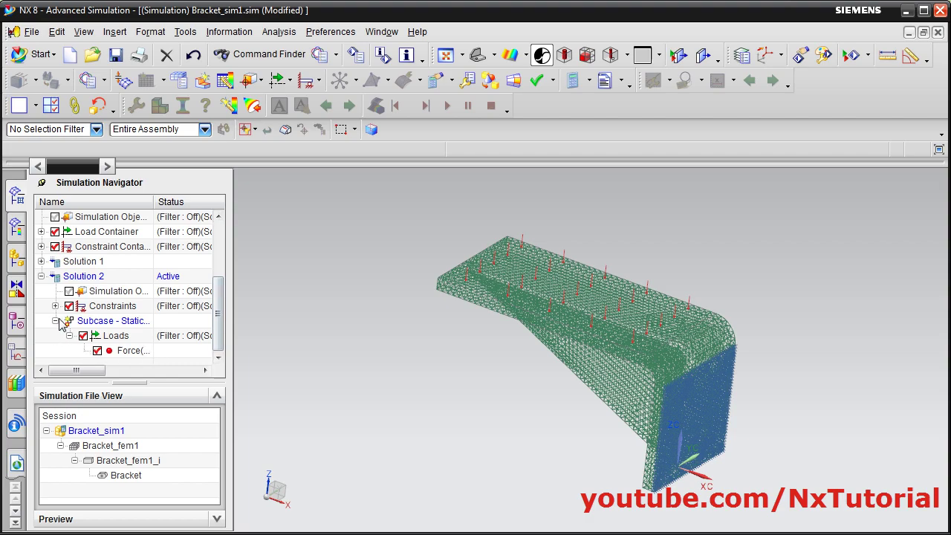
# - Solve Solution 2 with the model setup check on, and close the job monitor, solution monitor and information windows
pyautogui.rightClick(92, 283)
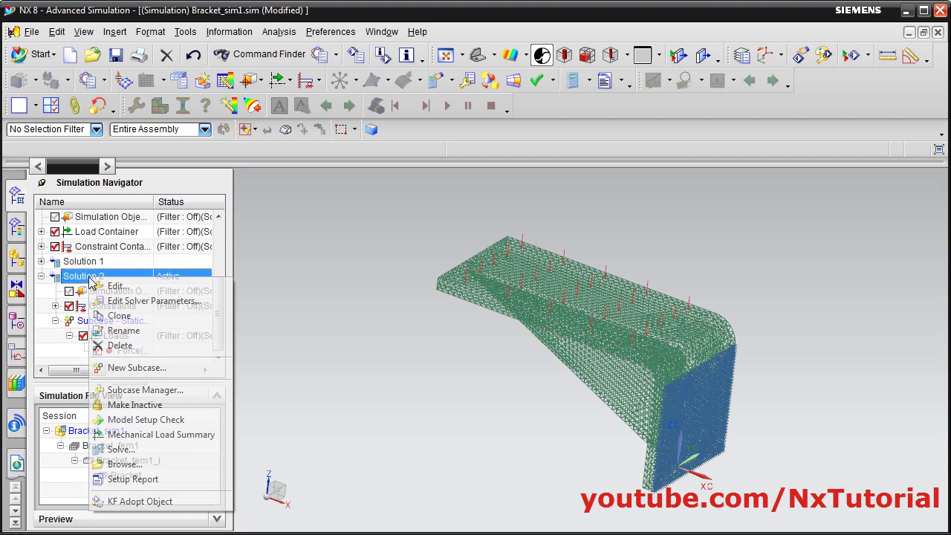
pyautogui.click(136, 455)
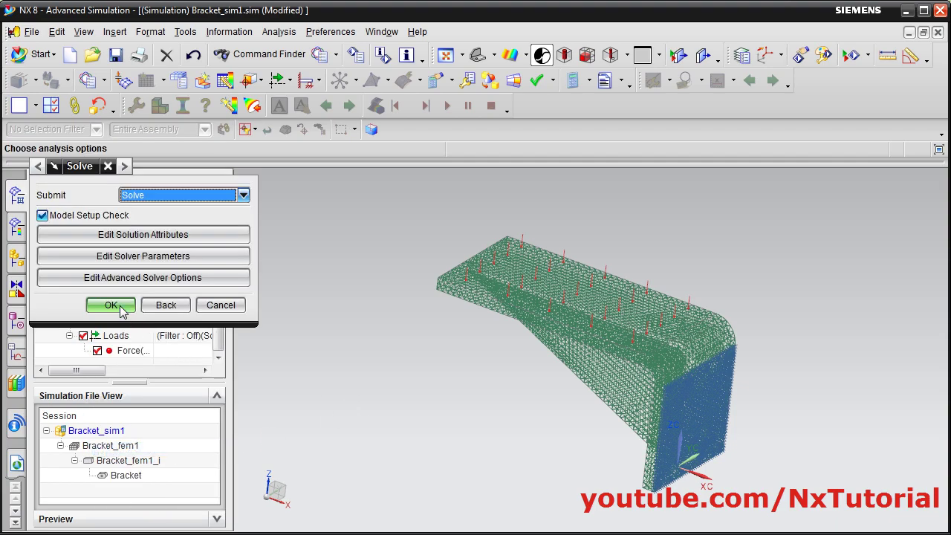
pyautogui.click(122, 308)
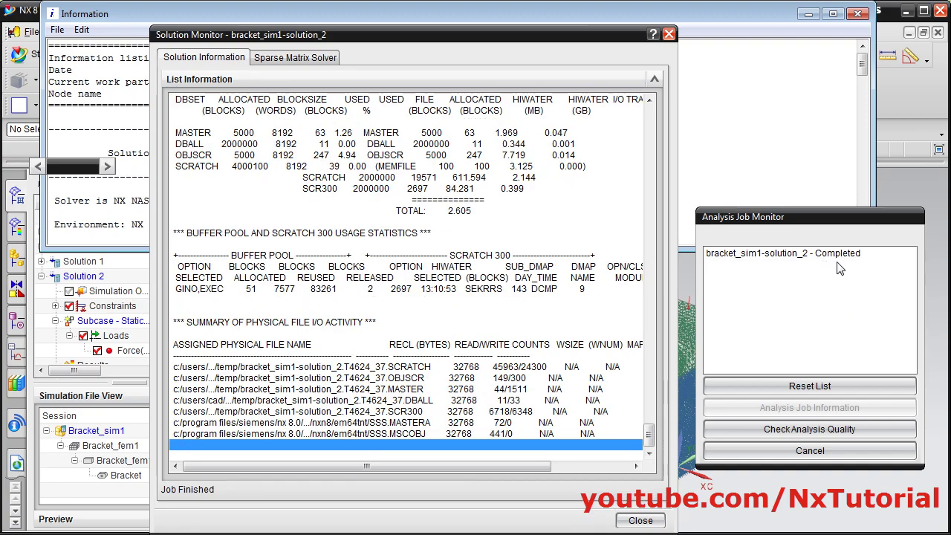
pyautogui.click(810, 451)
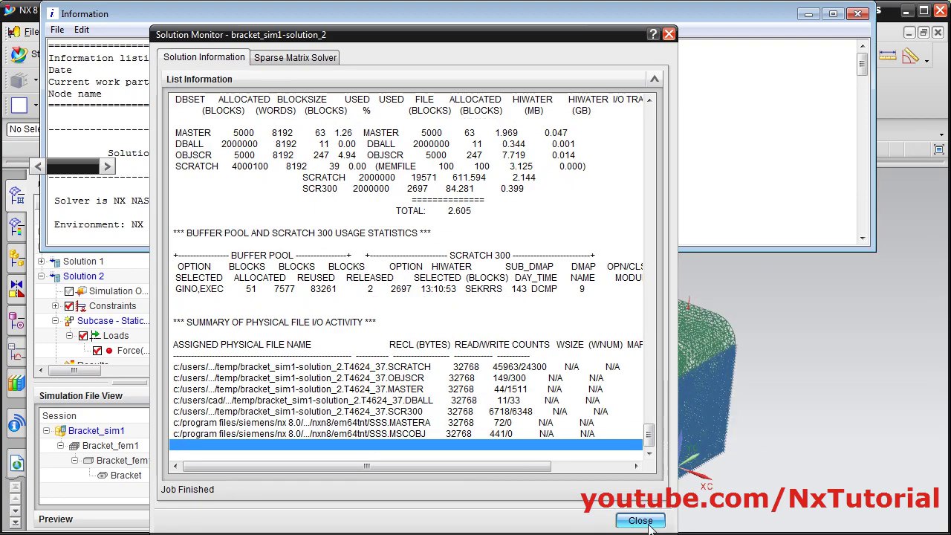
pyautogui.click(640, 520)
pyautogui.click(861, 14)
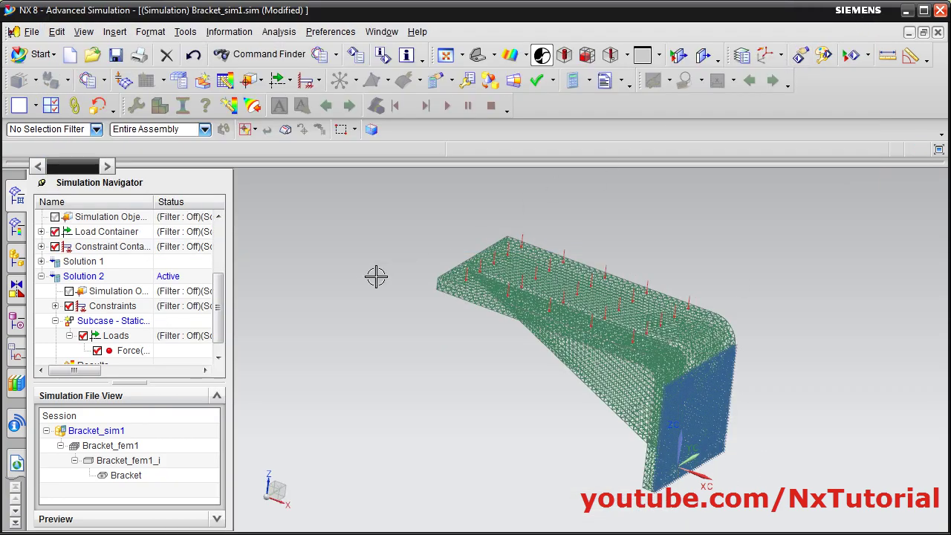
pyautogui.scroll(-1, 218, 308)
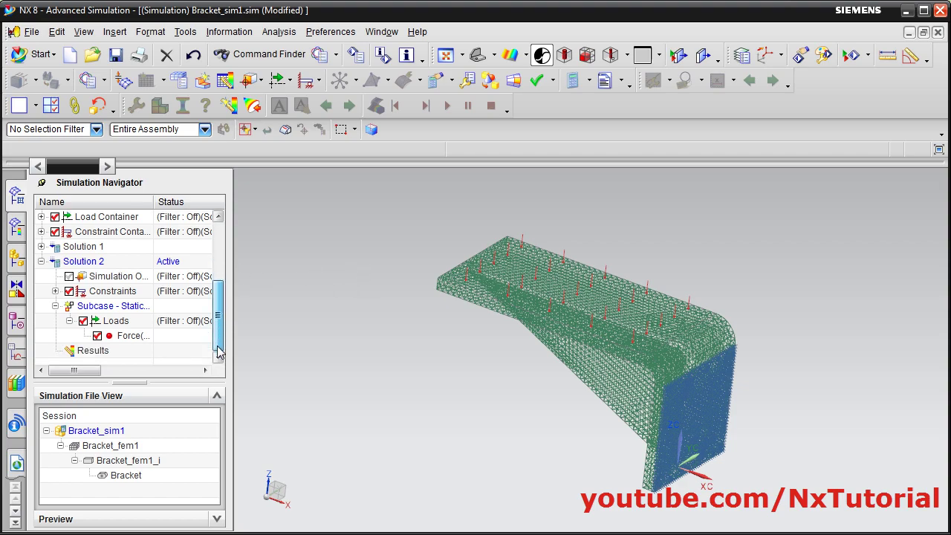
# - Open the Solution 2 results and display its nodal displacement plot, followed by its elemental stress plot
pyautogui.rightClick(92, 357)
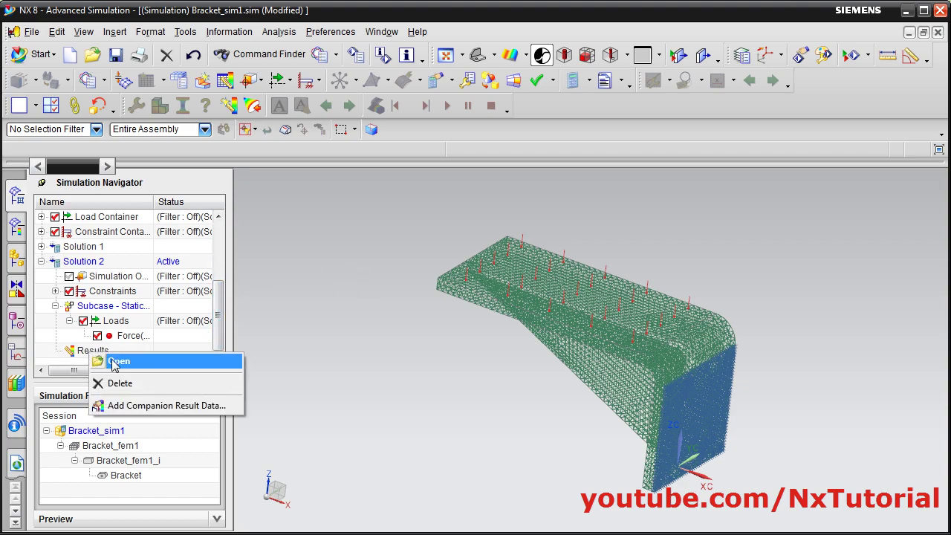
pyautogui.click(115, 364)
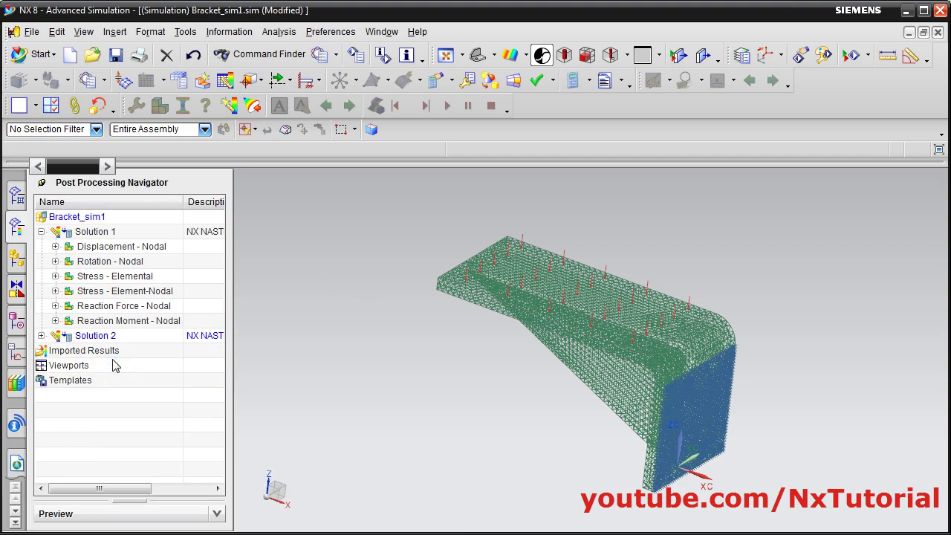
pyautogui.click(41, 336)
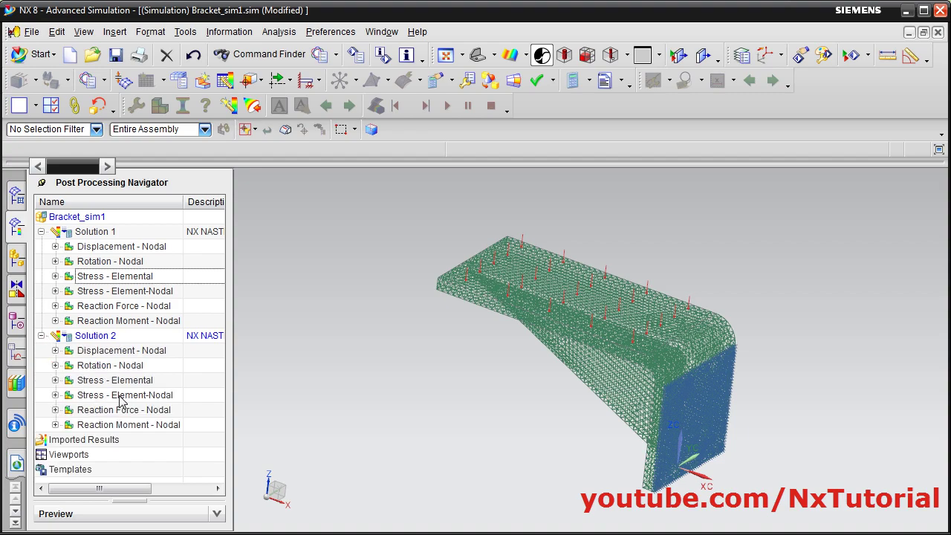
pyautogui.doubleClick(119, 351)
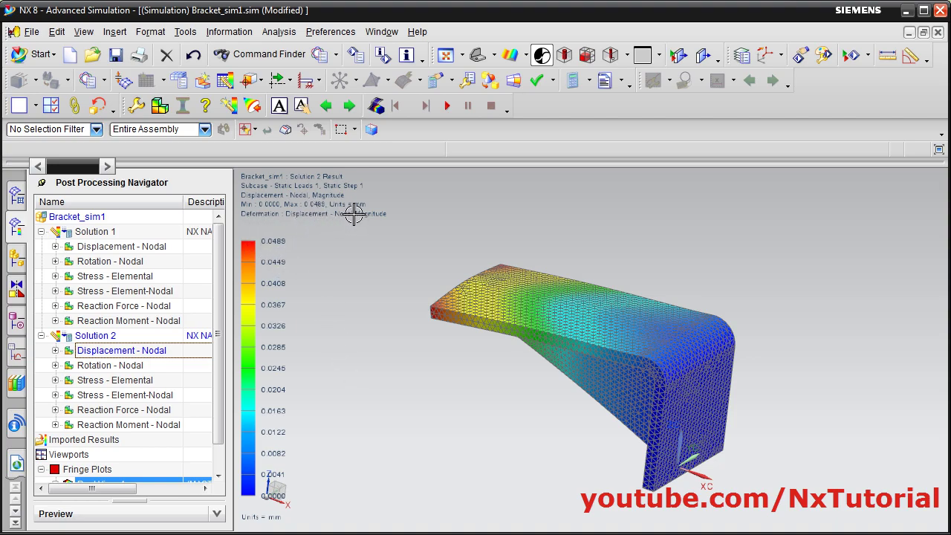
pyautogui.doubleClick(90, 381)
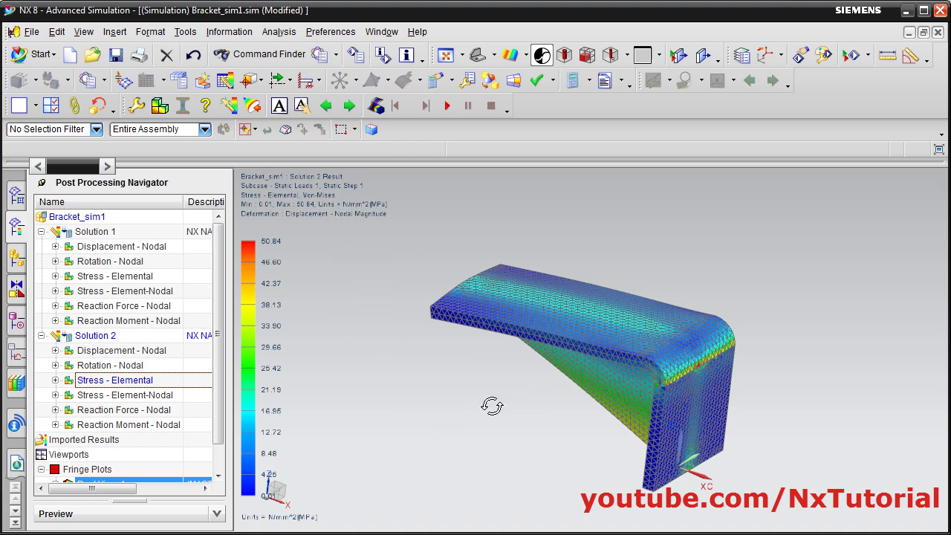
pyautogui.moveTo(488, 403); pyautogui.dragTo(515, 416, button='middle')
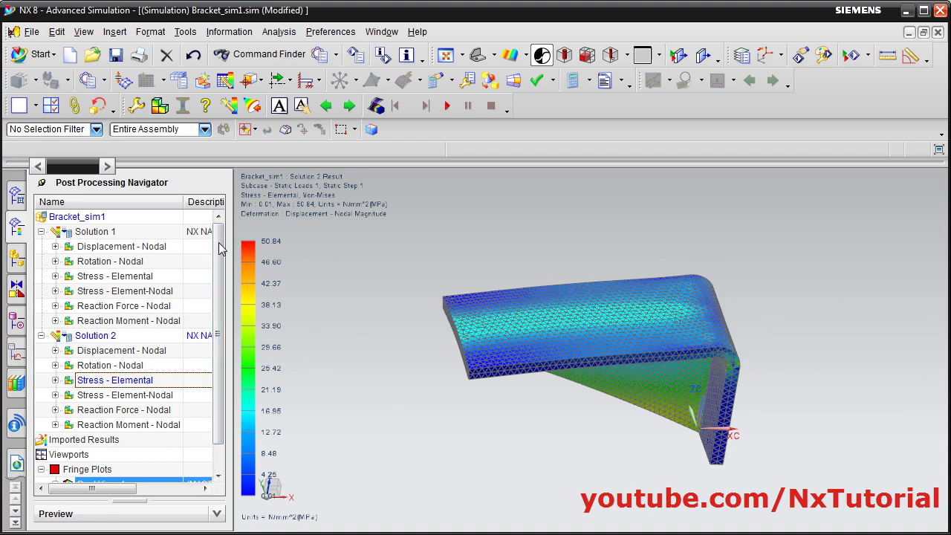
# - Split the display into a side-by-side layout and plot Solution 1's elemental stress in the empty viewport, matching both model orientations
pyautogui.click(36, 108)
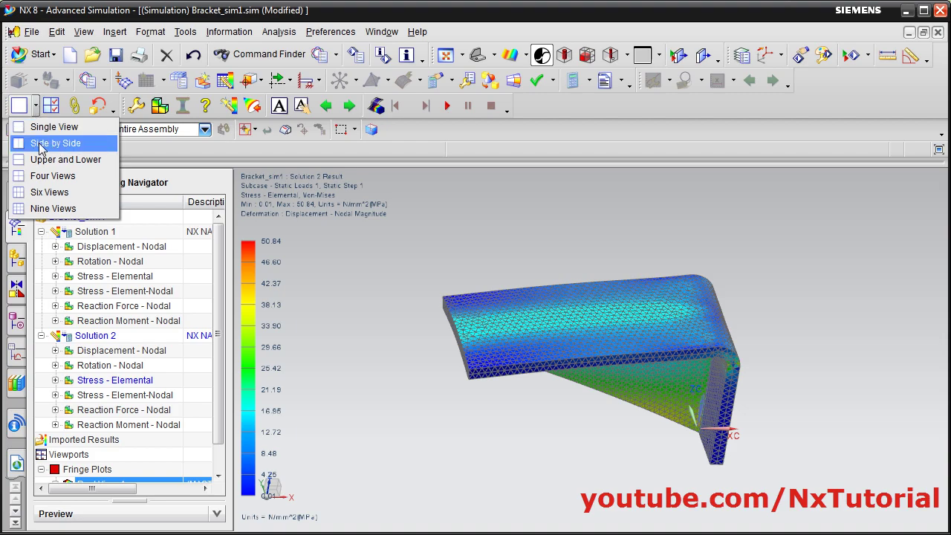
pyautogui.click(62, 145)
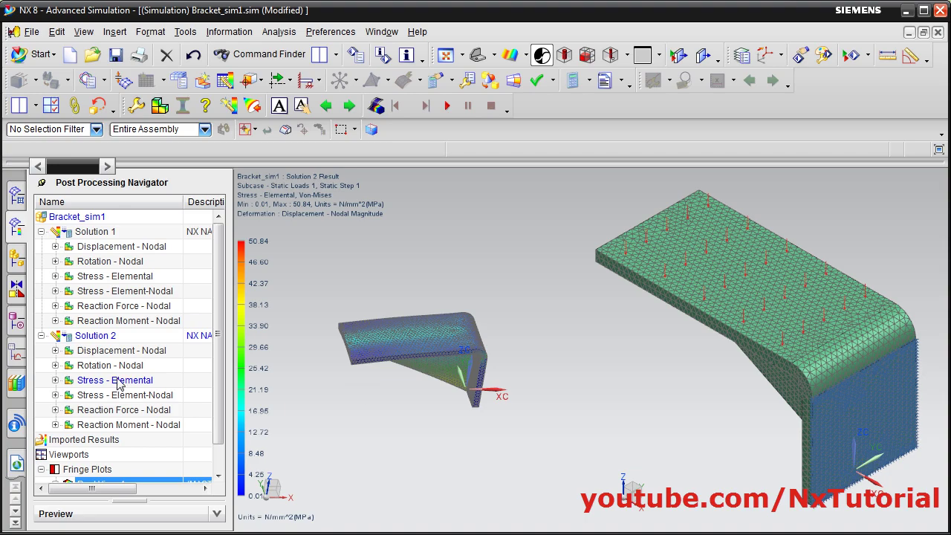
pyautogui.doubleClick(97, 278)
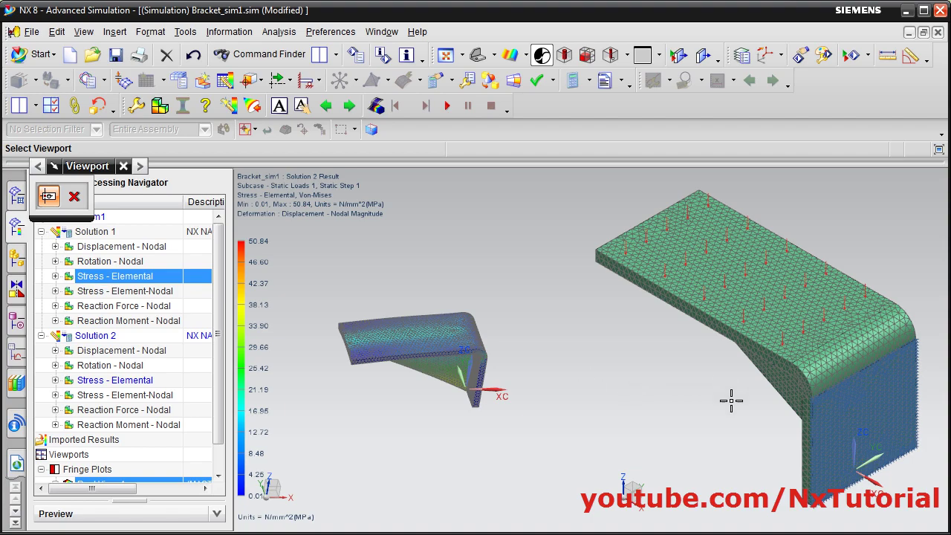
pyautogui.click(692, 379)
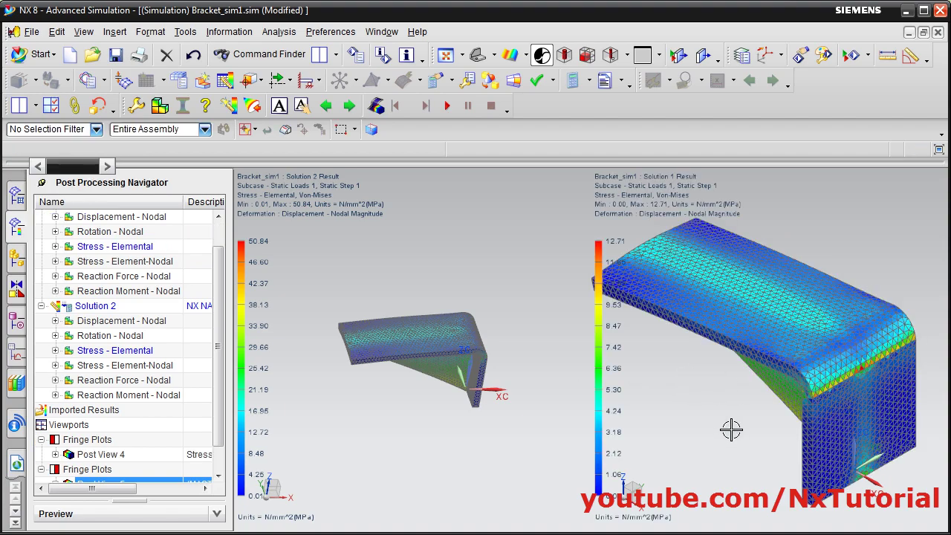
pyautogui.click(493, 55)
pyautogui.click(481, 82)
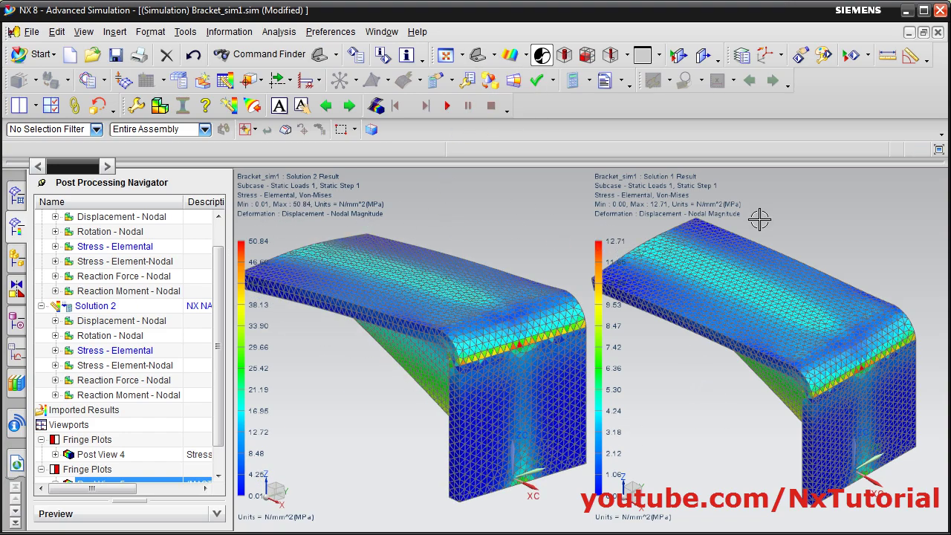
pyautogui.moveTo(709, 404); pyautogui.dragTo(723, 387, button='middle')
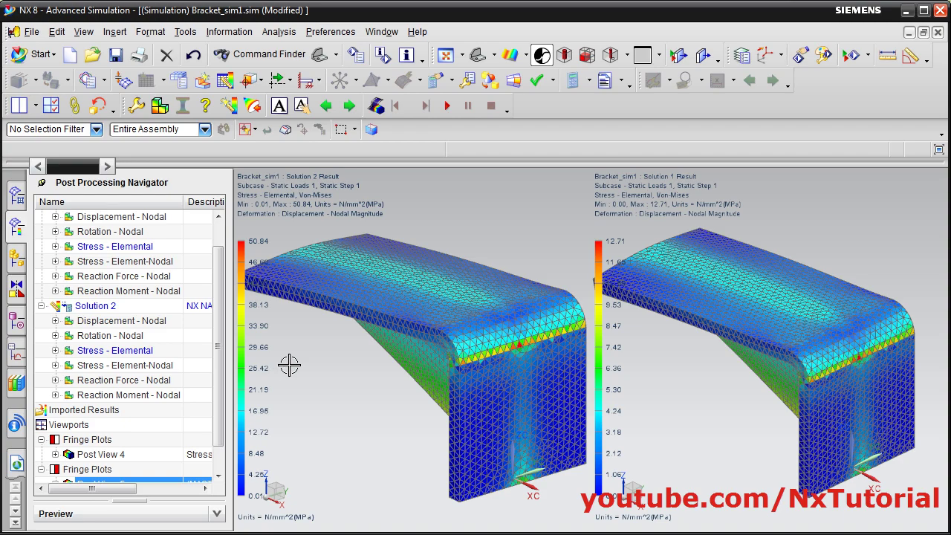
# - Show the nodal displacement of Solution 1 and Solution 2 in their respective side-by-side viewports
pyautogui.click(123, 216)
pyautogui.doubleClick(122, 216)
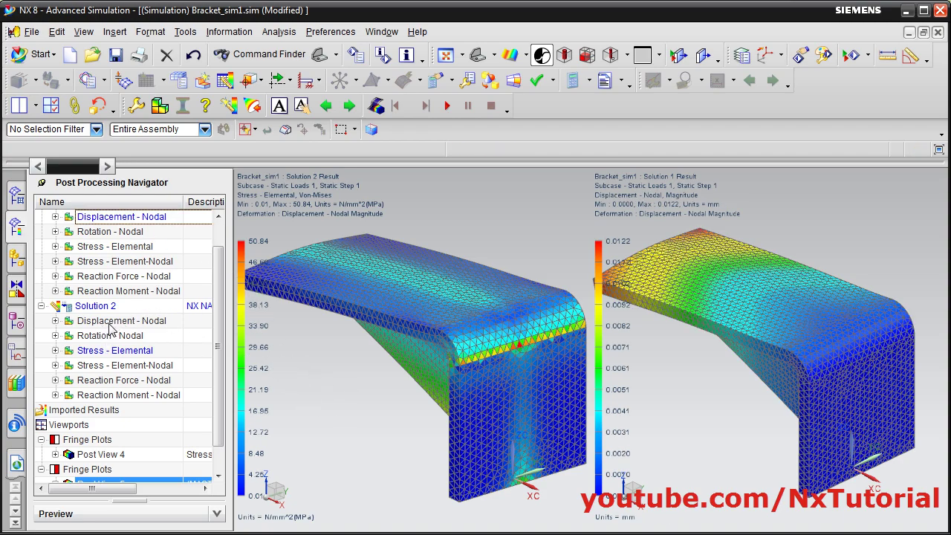
pyautogui.doubleClick(109, 321)
pyautogui.click(324, 392)
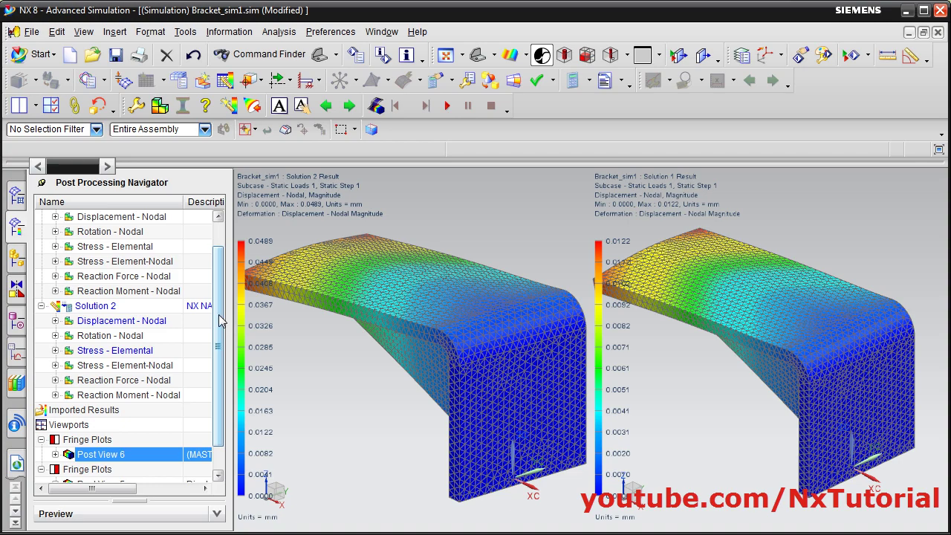
pyautogui.moveTo(214, 312); pyautogui.dragTo(209, 372)
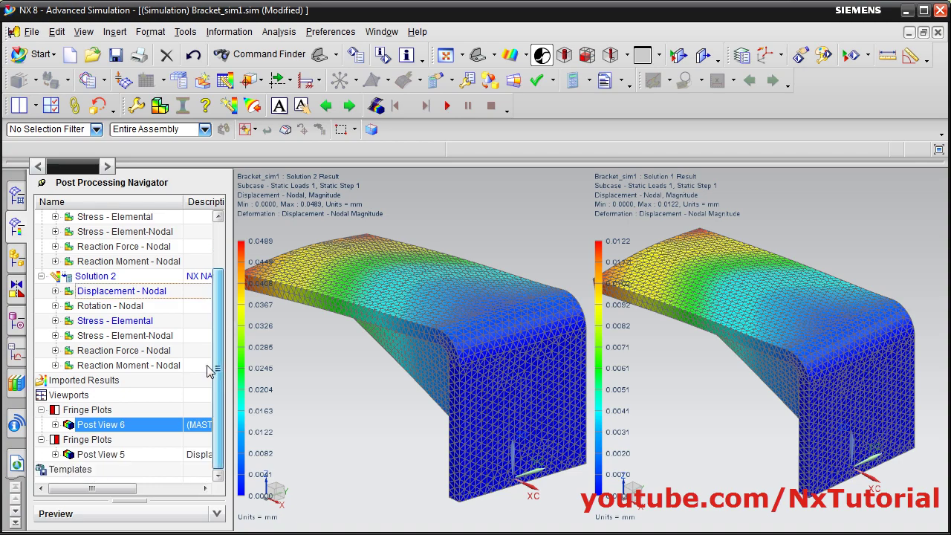
# - Create a report for Solution 2 and accept Simulation Report as its title
pyautogui.click(604, 83)
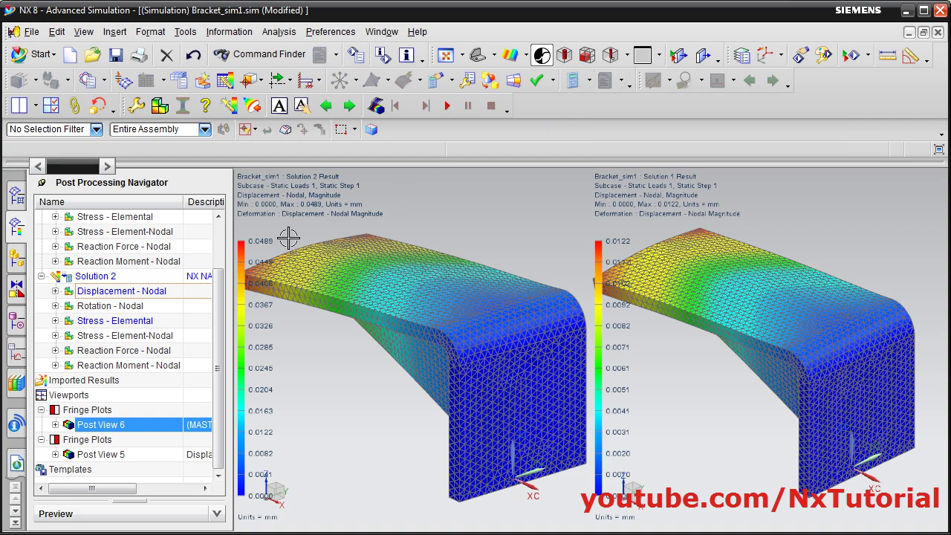
pyautogui.click(17, 199)
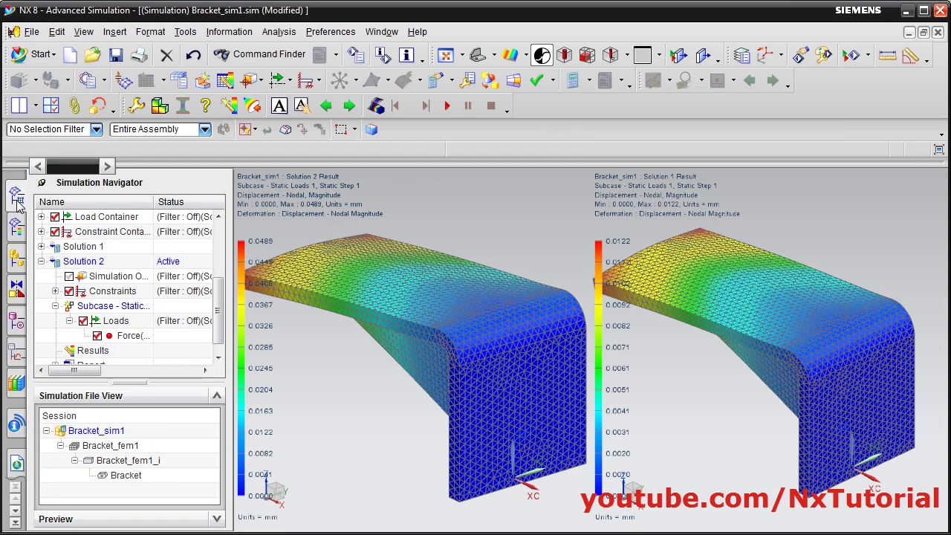
pyautogui.scroll(-1, 156, 305)
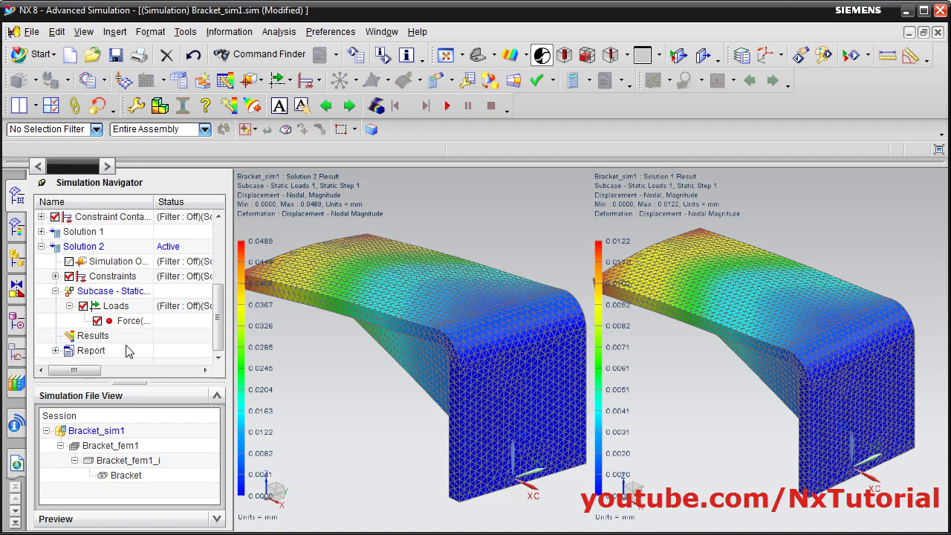
pyautogui.click(55, 350)
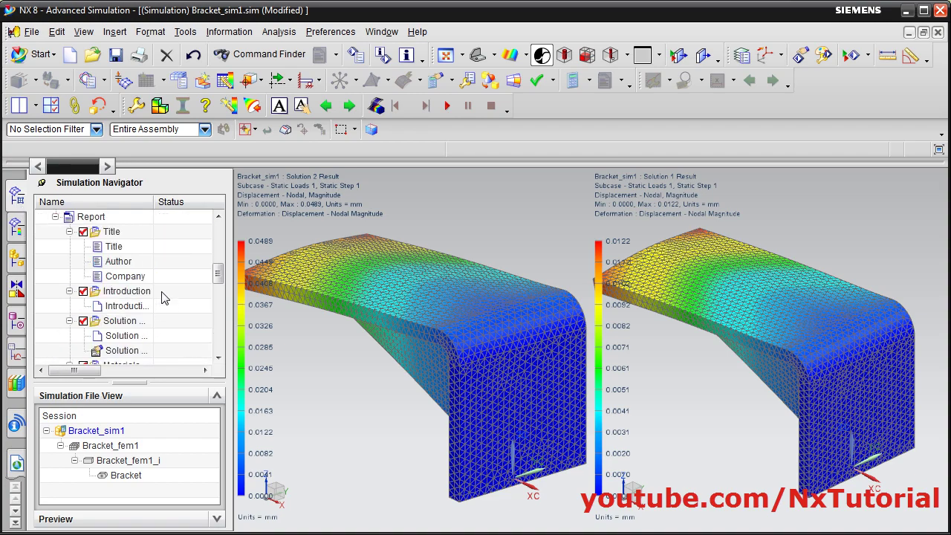
pyautogui.doubleClick(115, 248)
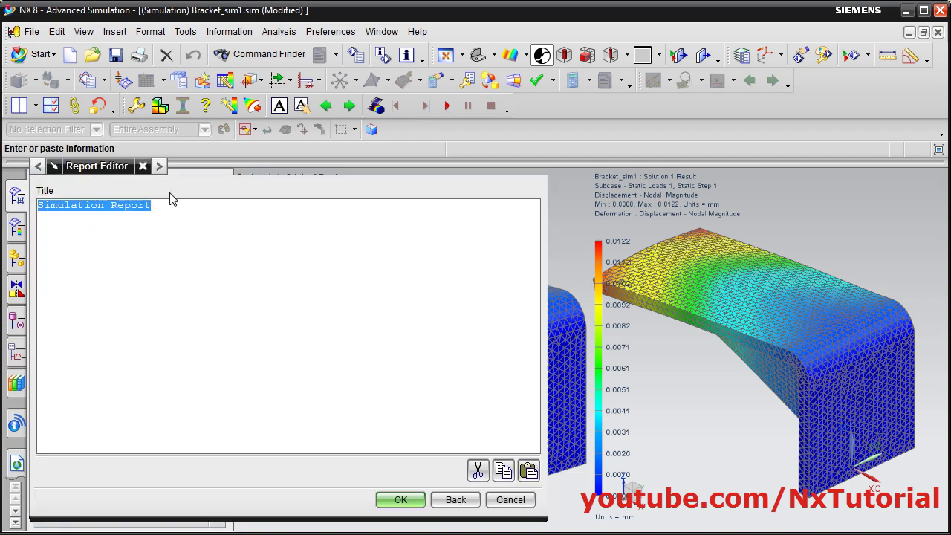
pyautogui.click(402, 499)
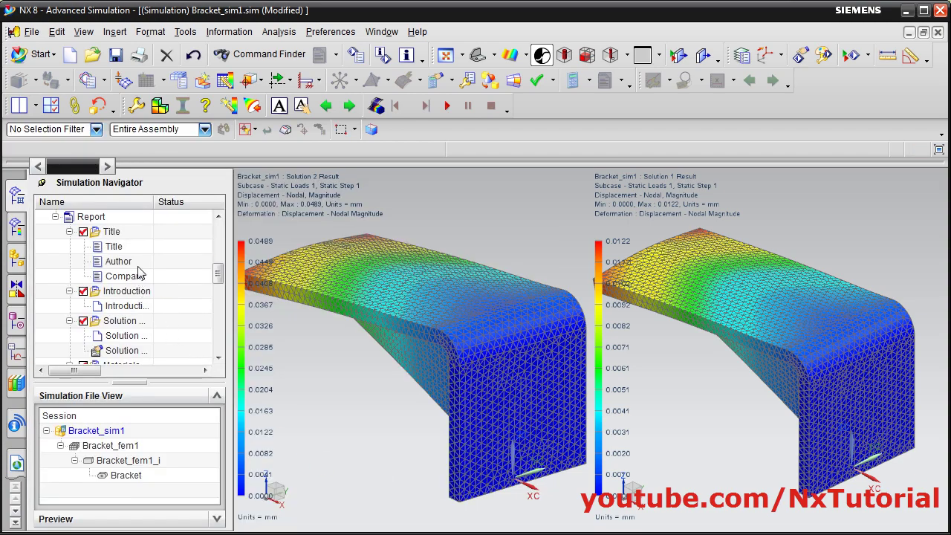
# - Add a snapshot of the side-by-side displacement plots to the report's Images section
pyautogui.scroll(-8, 141, 297)
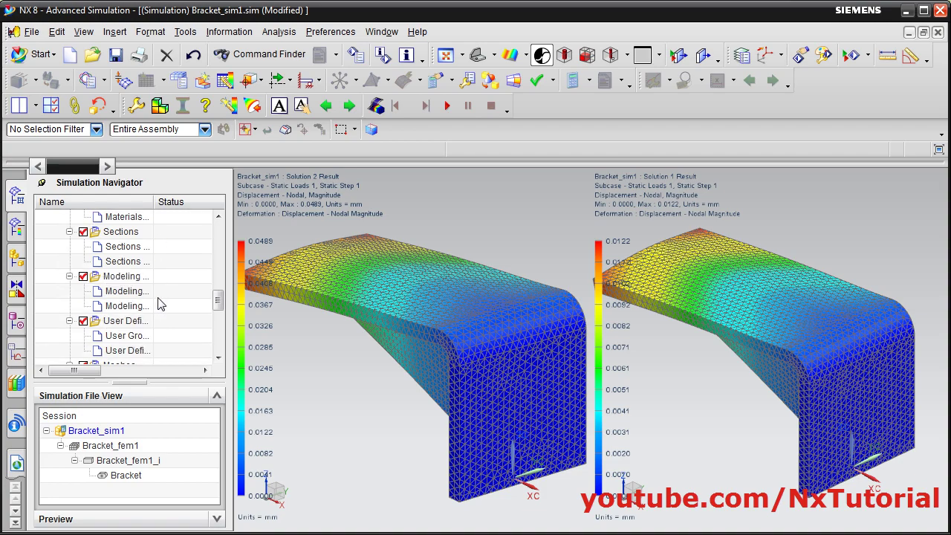
pyautogui.scroll(-2, 165, 315)
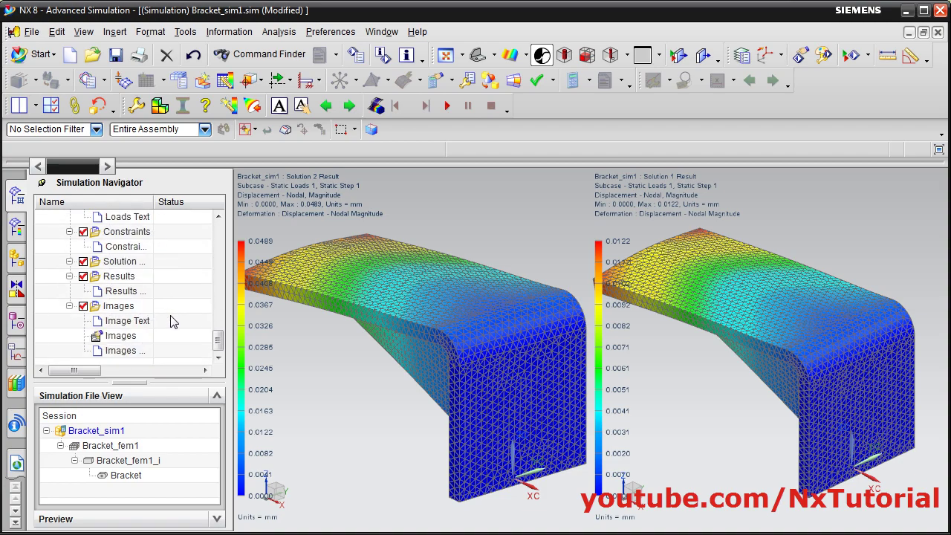
pyautogui.rightClick(119, 340)
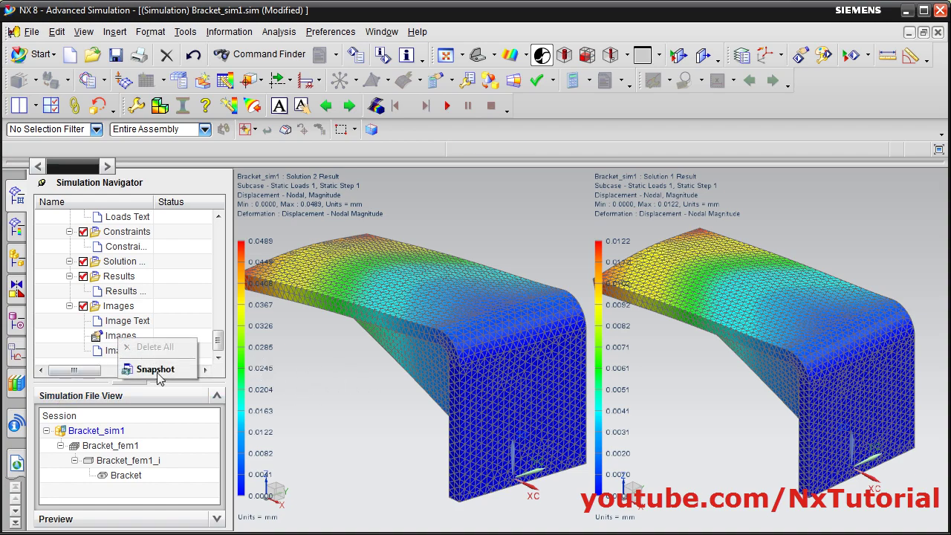
pyautogui.click(156, 370)
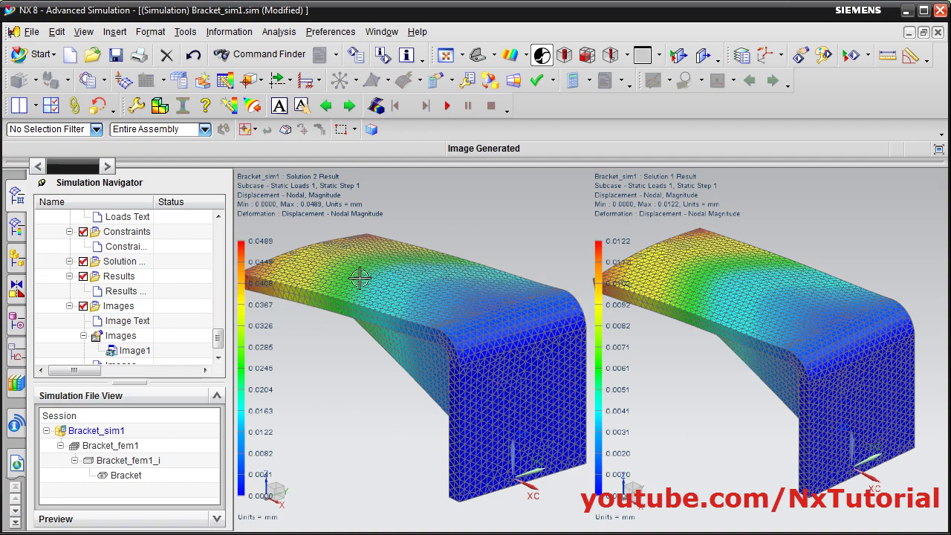
# - Return the display to a single view and plot Solution 1's elemental stress
pyautogui.click(36, 108)
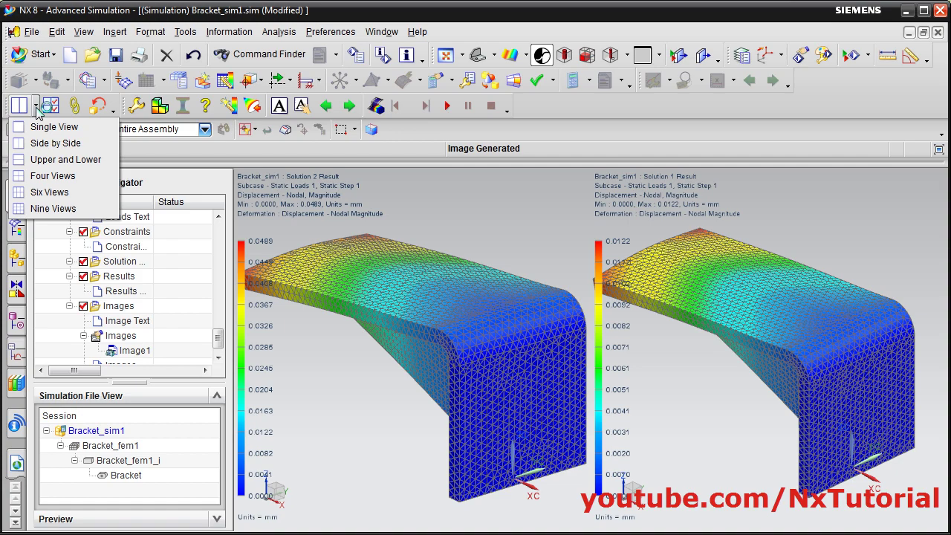
pyautogui.click(74, 128)
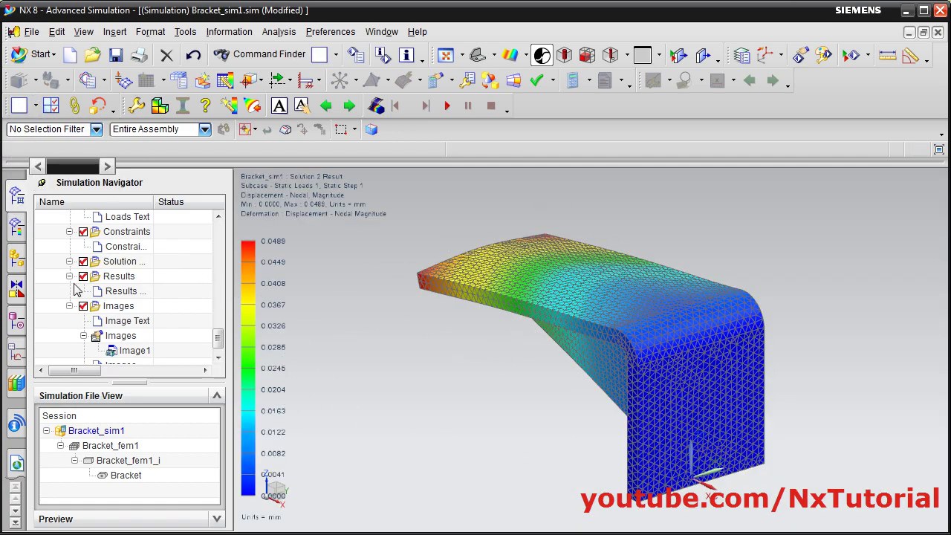
pyautogui.click(15, 229)
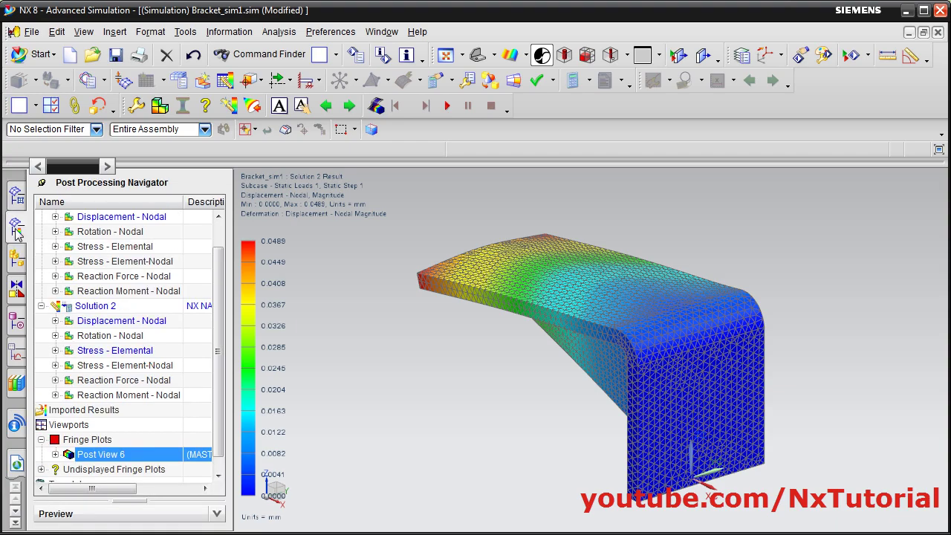
pyautogui.doubleClick(101, 250)
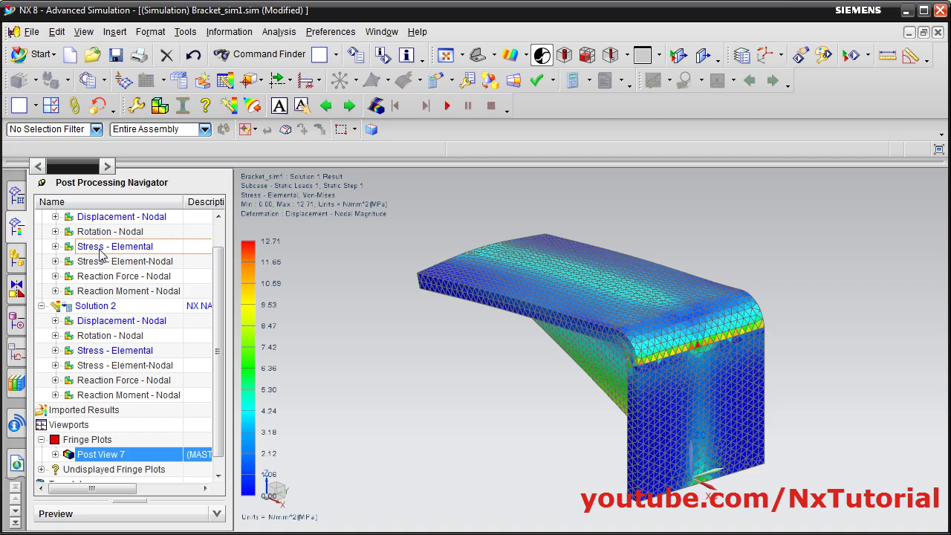
pyautogui.scroll(2, 38, 215)
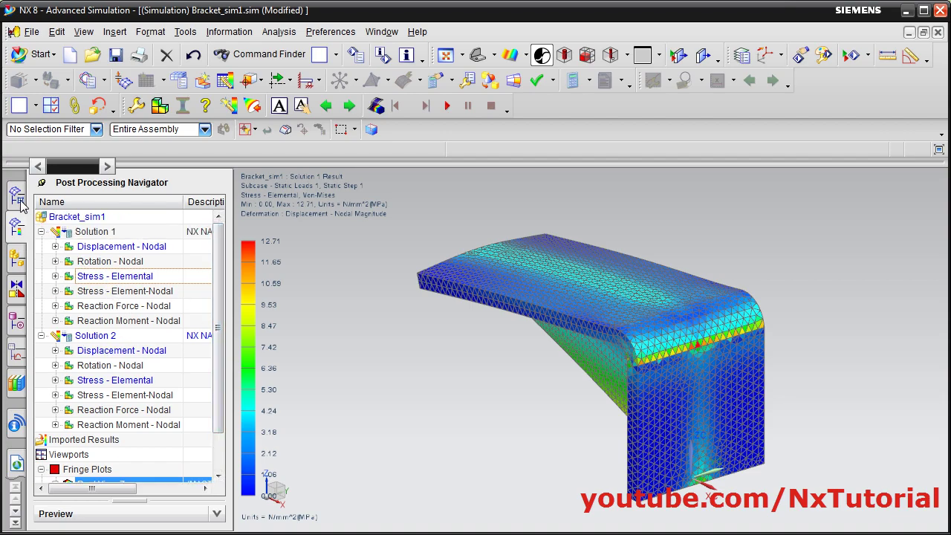
# - Add a snapshot of the Solution 1 elemental stress plot to the report's Images section
pyautogui.click(18, 200)
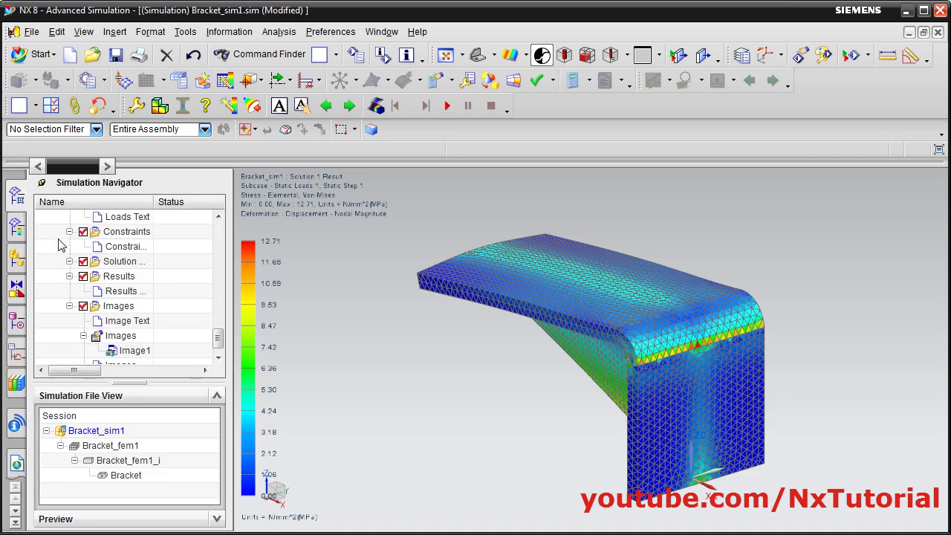
pyautogui.rightClick(109, 337)
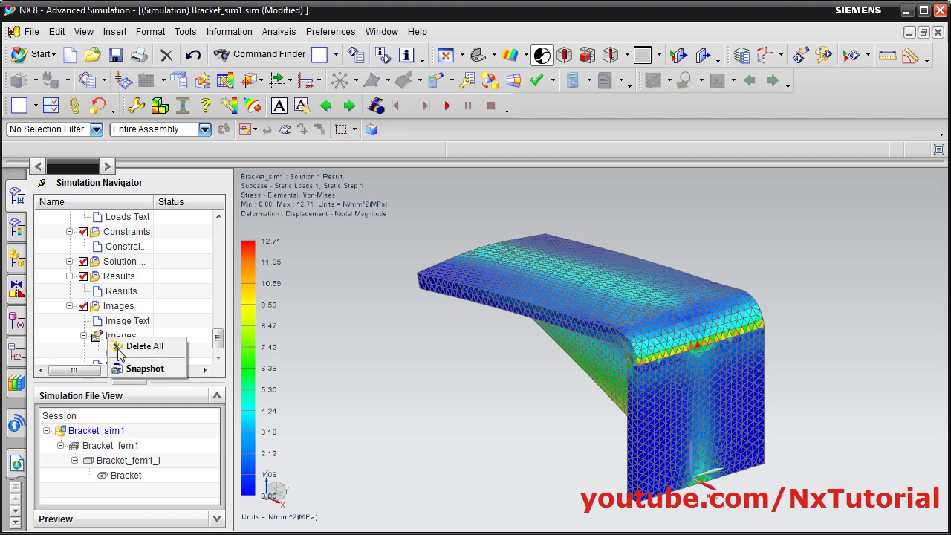
pyautogui.click(147, 370)
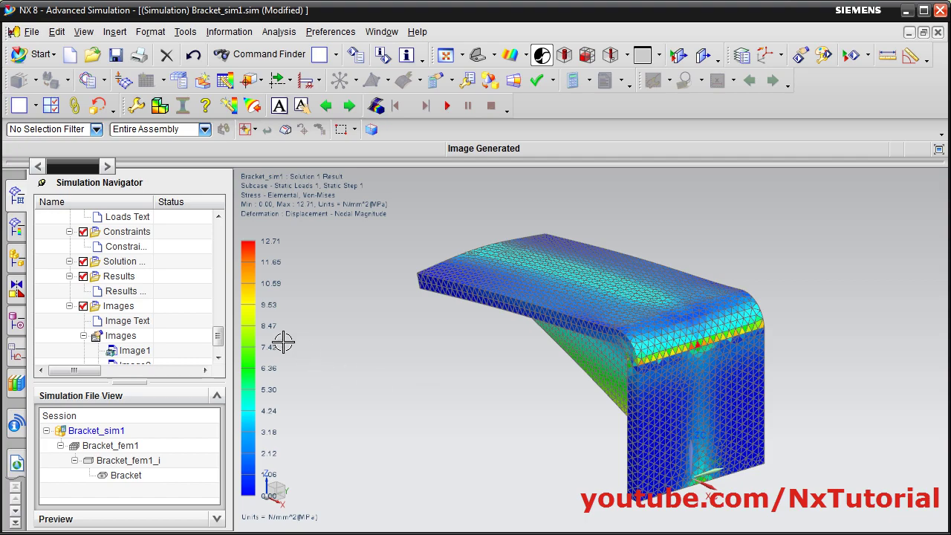
pyautogui.moveTo(218, 344); pyautogui.dragTo(152, 355)
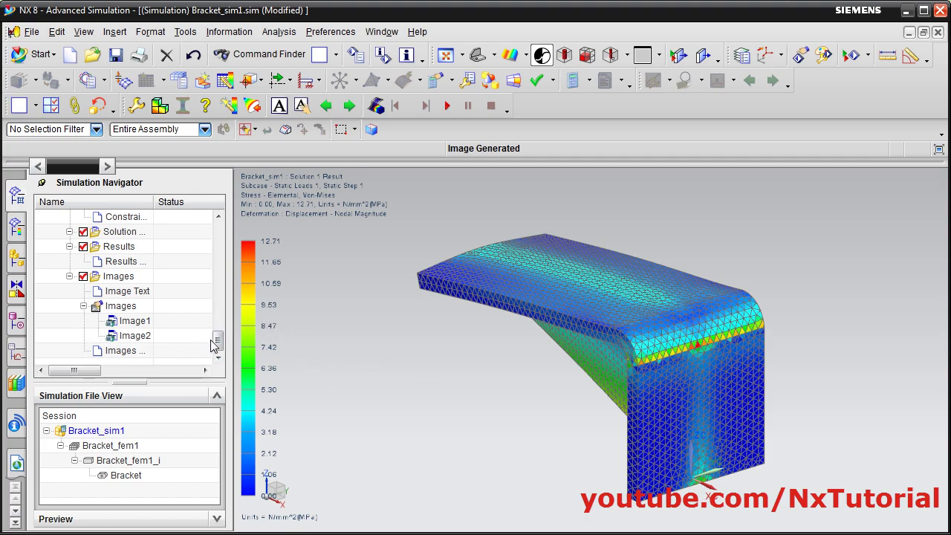
pyautogui.moveTo(213, 344); pyautogui.dragTo(228, 266)
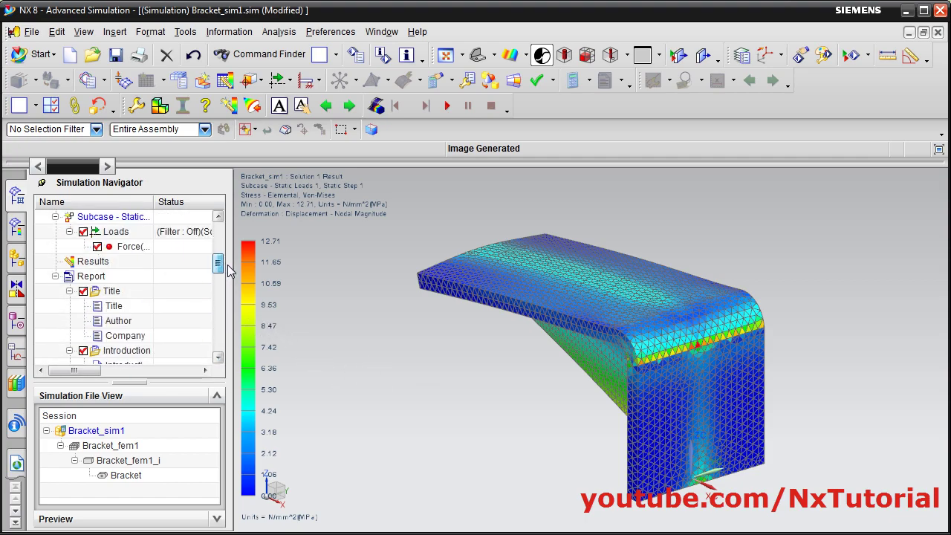
# - Publish the Solution 2 report to the web browser and restore its window to a smaller size
pyautogui.rightClick(92, 279)
pyautogui.click(126, 290)
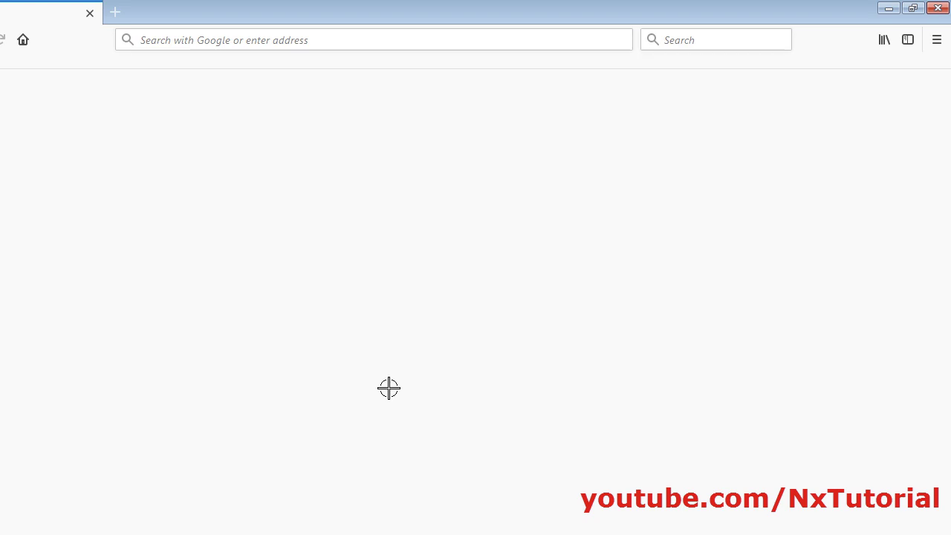
pyautogui.click(914, 9)
pyautogui.moveTo(297, 314); pyautogui.dragTo(935, 235)
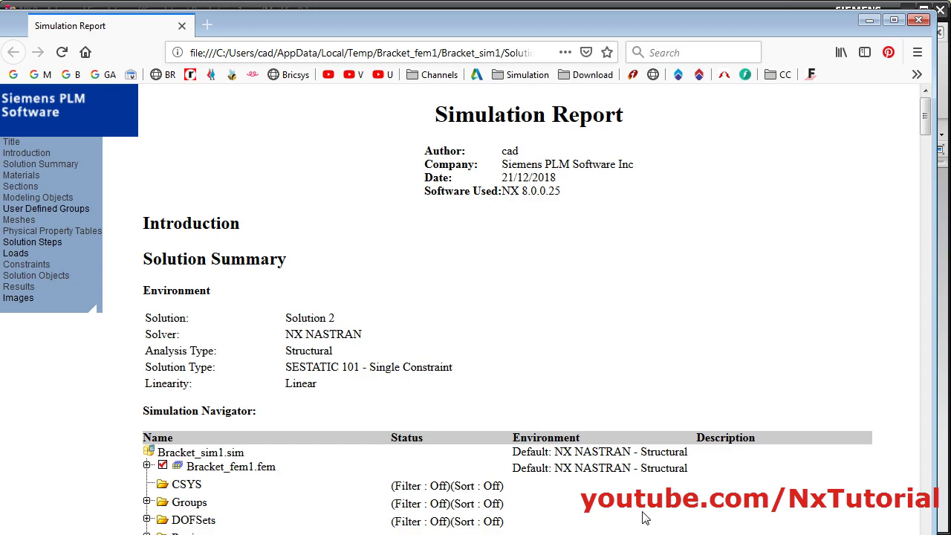
# - Examine the published report's Solution Summary, Sections, User Defined Groups, Solution Steps, Loads and Images, and close the browser to return to NX
pyautogui.scroll(-6, 519, 297)
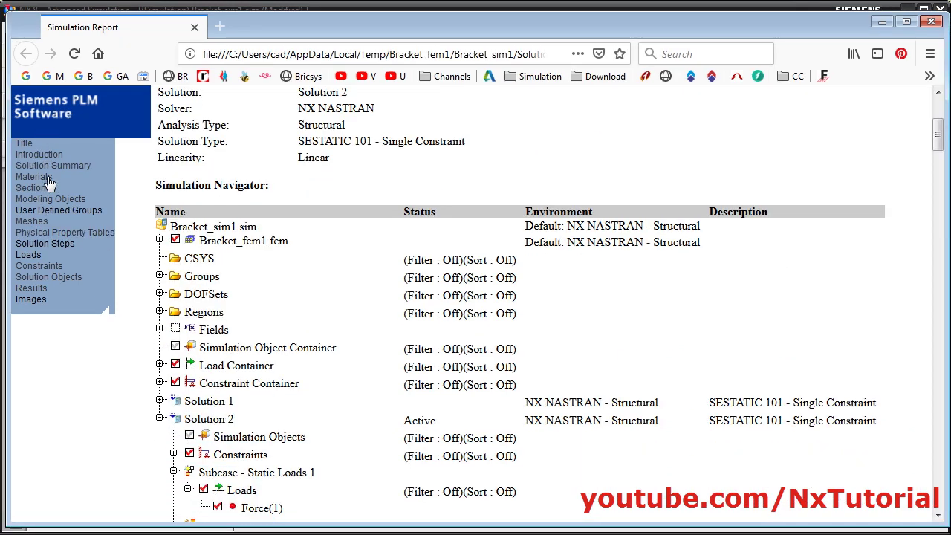
pyautogui.click(30, 187)
pyautogui.click(34, 211)
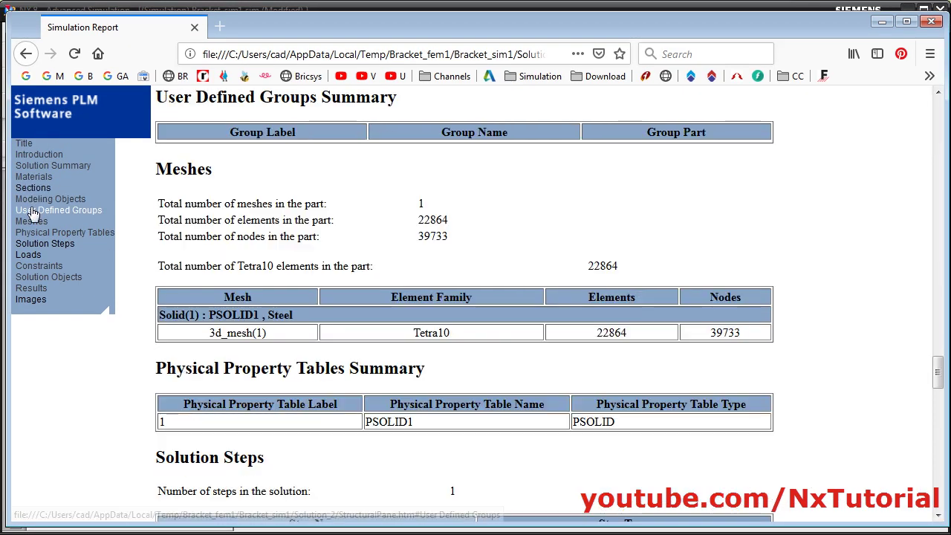
pyautogui.click(45, 244)
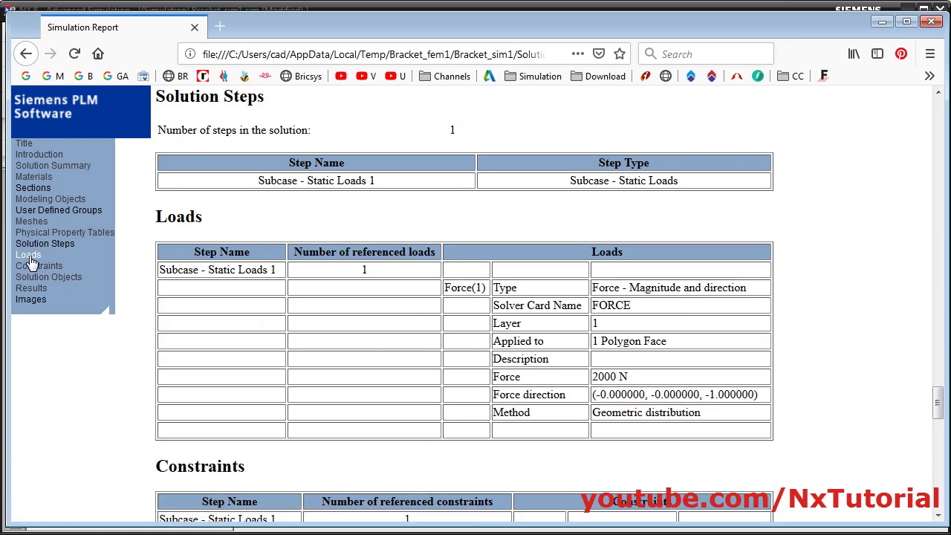
pyautogui.click(30, 255)
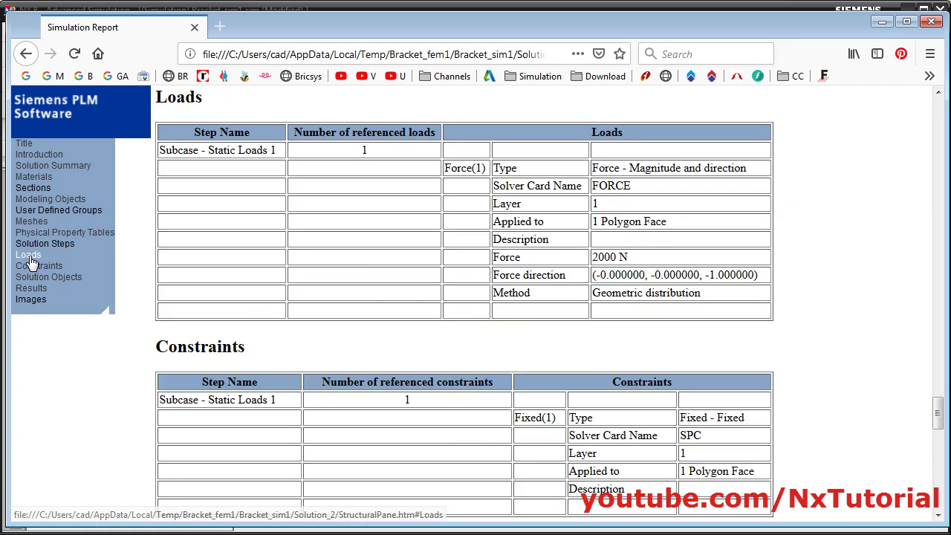
pyautogui.click(28, 301)
pyautogui.scroll(-3, 652, 391)
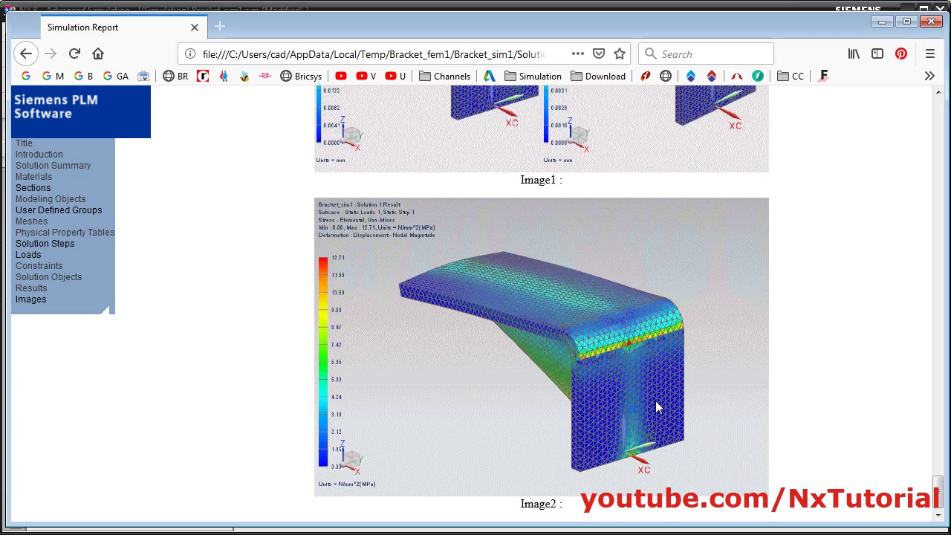
pyautogui.scroll(15, 657, 403)
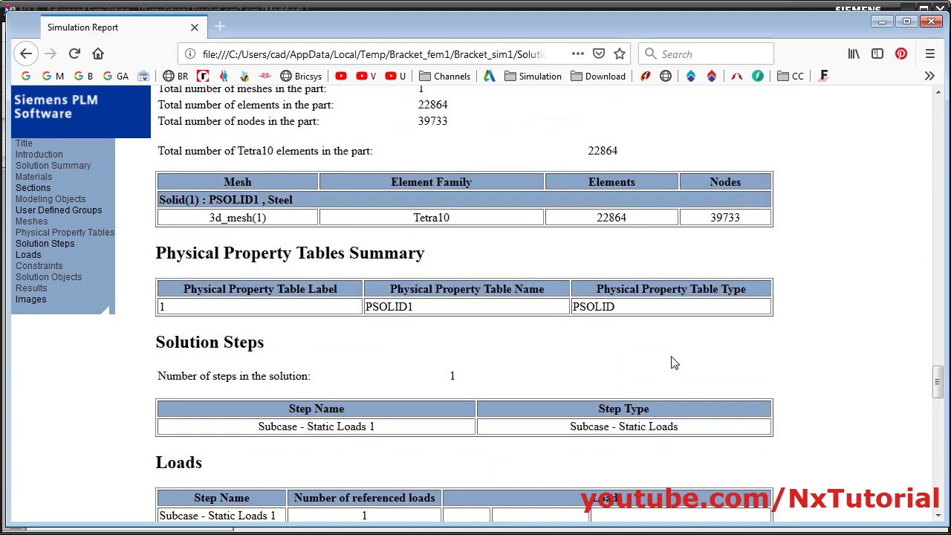
pyautogui.scroll(2, 675, 363)
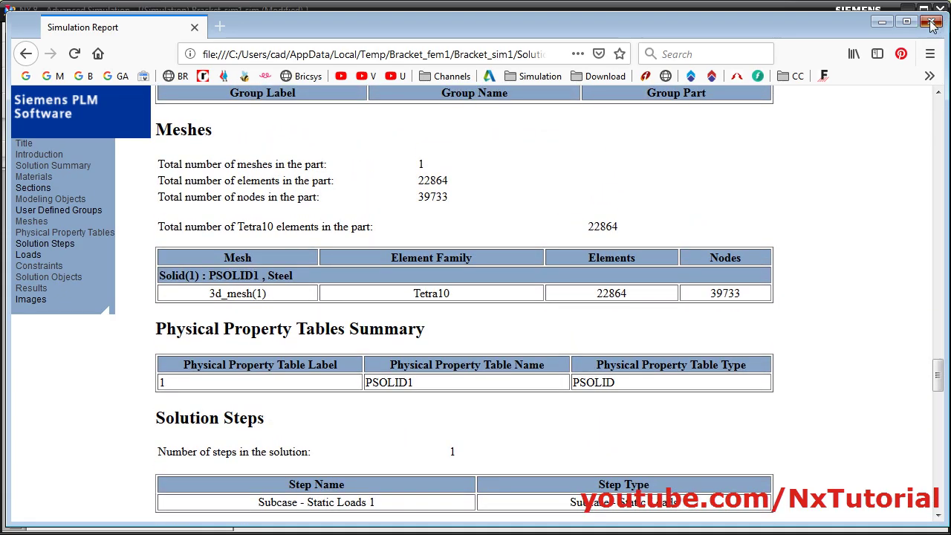
pyautogui.click(933, 23)
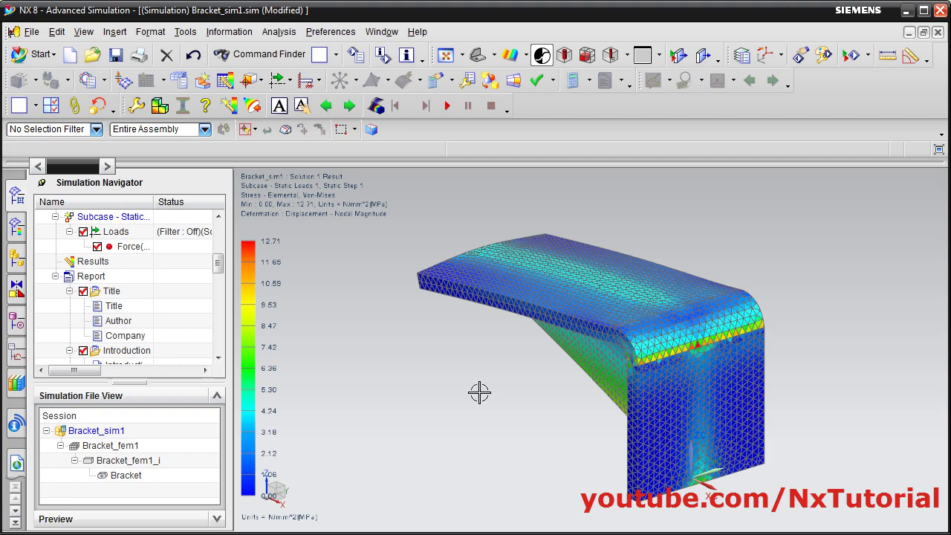